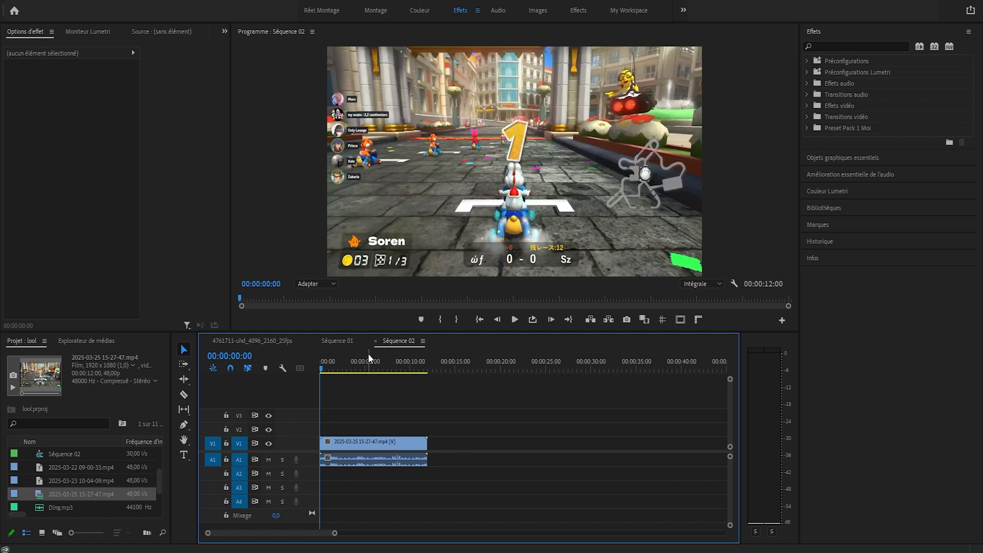
- Play through the gameplay clip in Séquence 02 and park the playhead at 00:00:06:19
left_click(371, 444)
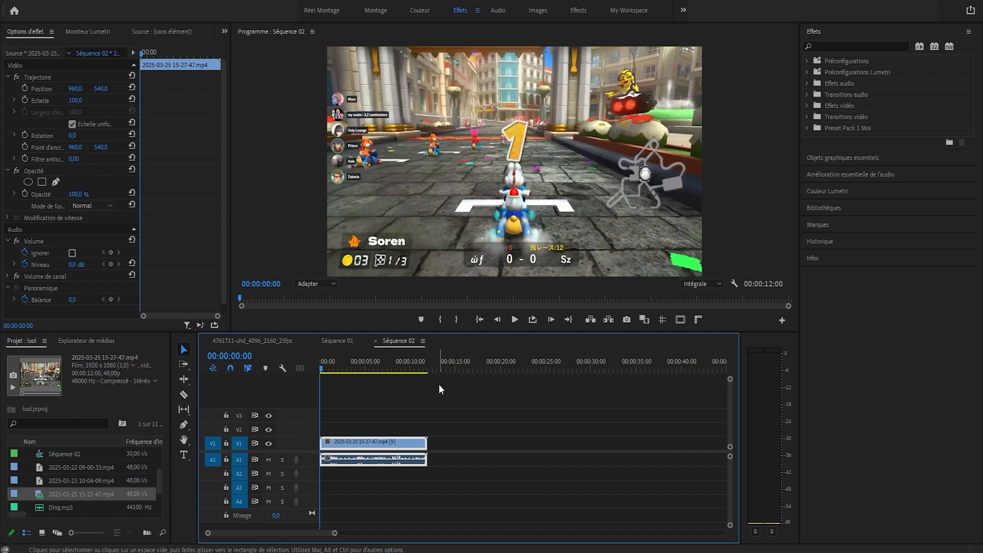
key("space")
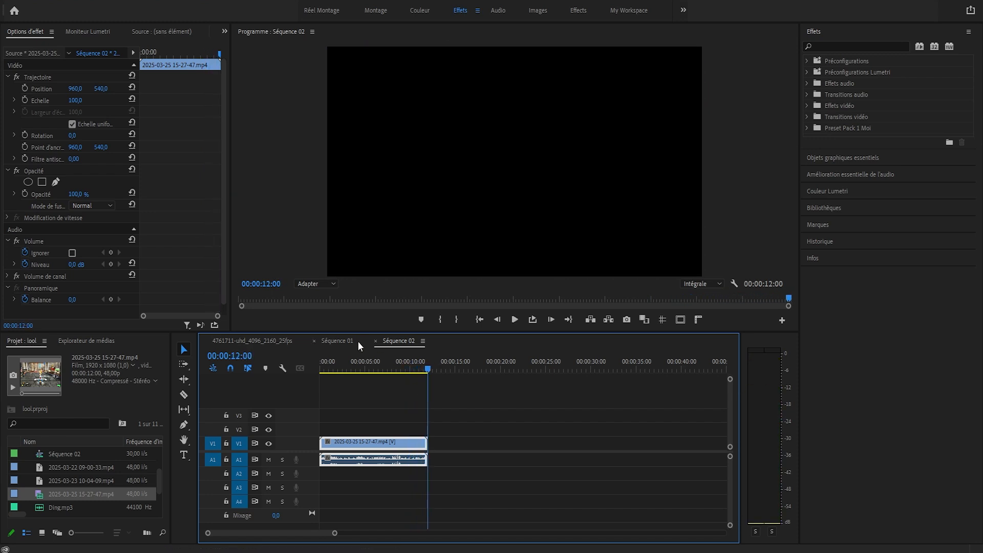
left_click(359, 357)
left_click_drag(359, 355, 278, 533)
left_click_drag(453, 361, 458, 360)
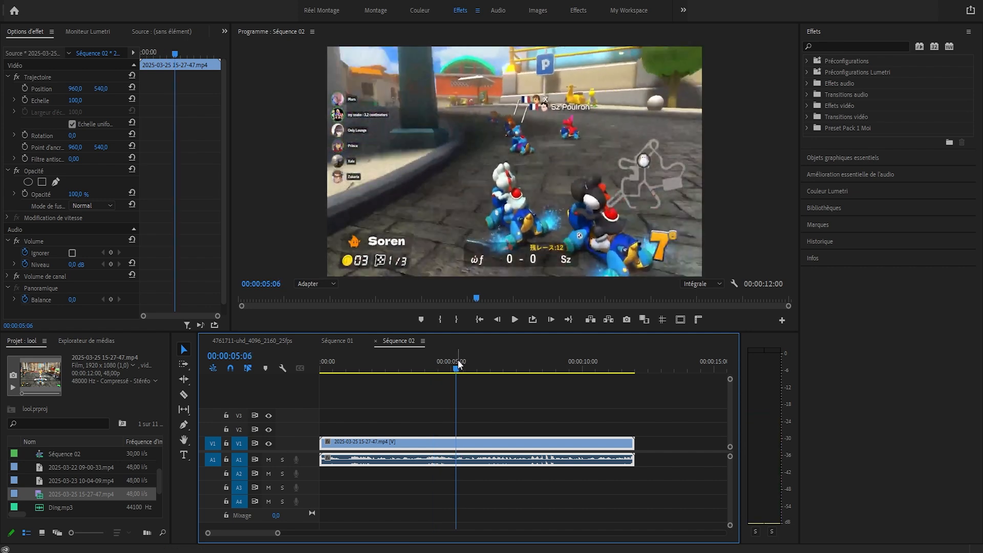
key("space")
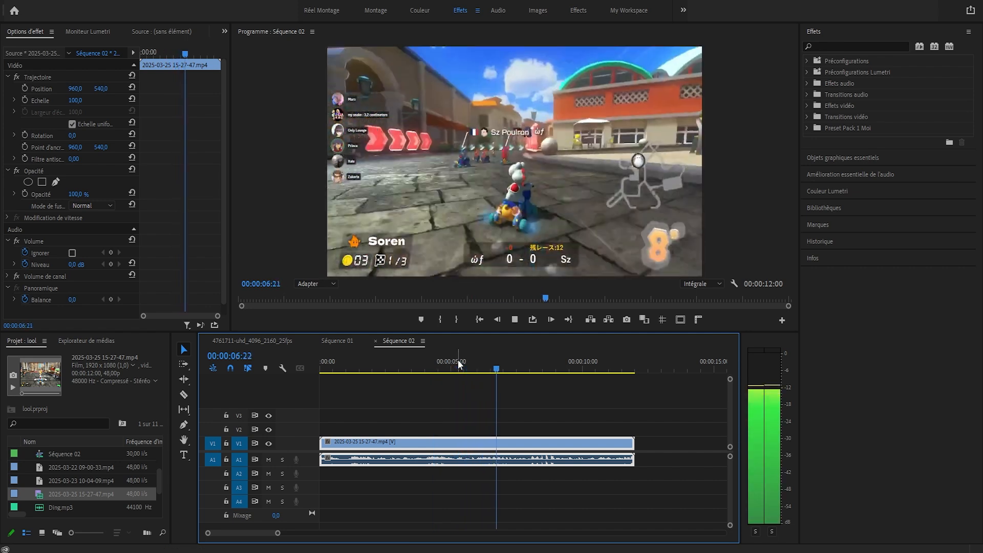
left_click(495, 365)
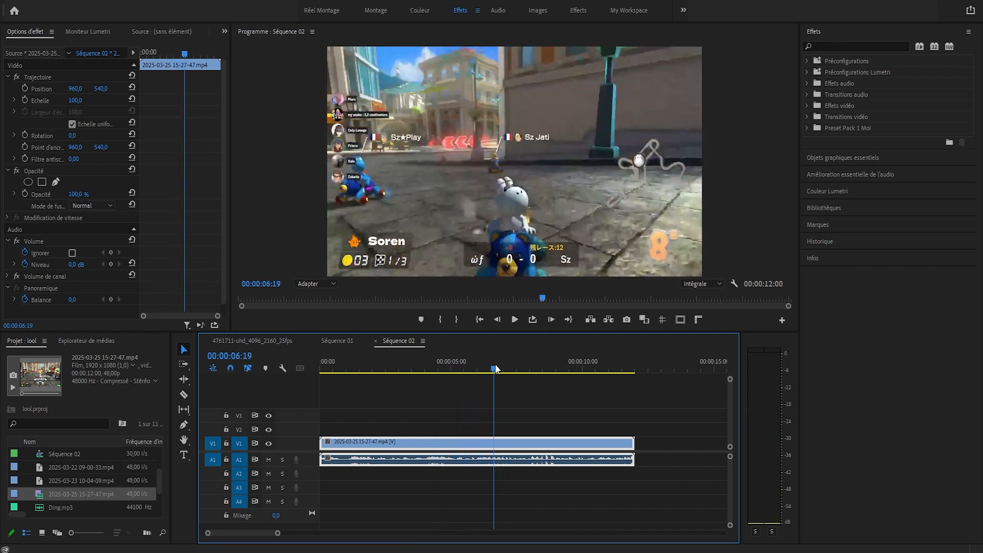
- Lock tracks V1 and A1, and add a text layer reading "ouh la la" over the video at 00:00:06:19
left_click(227, 459)
left_click(227, 444)
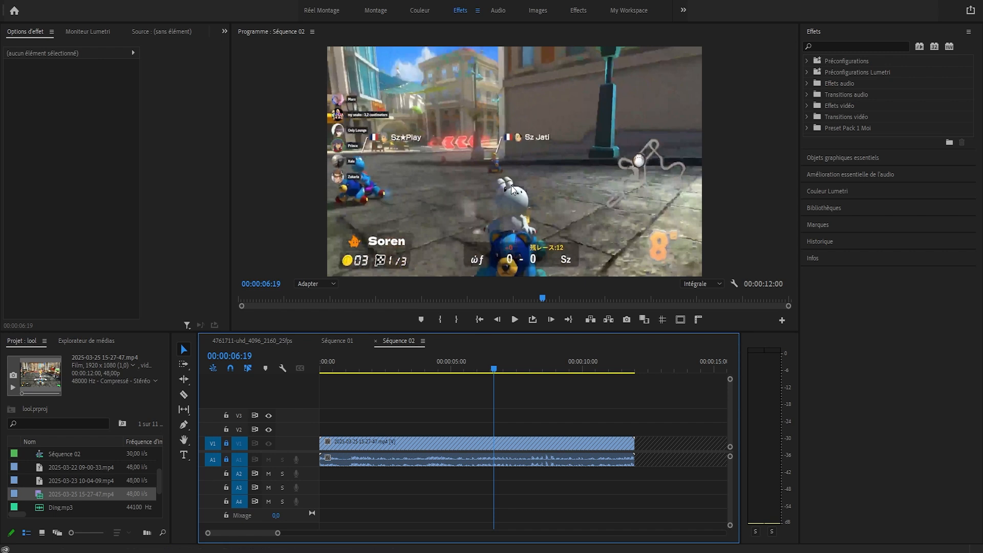
key("t")
left_click(488, 213)
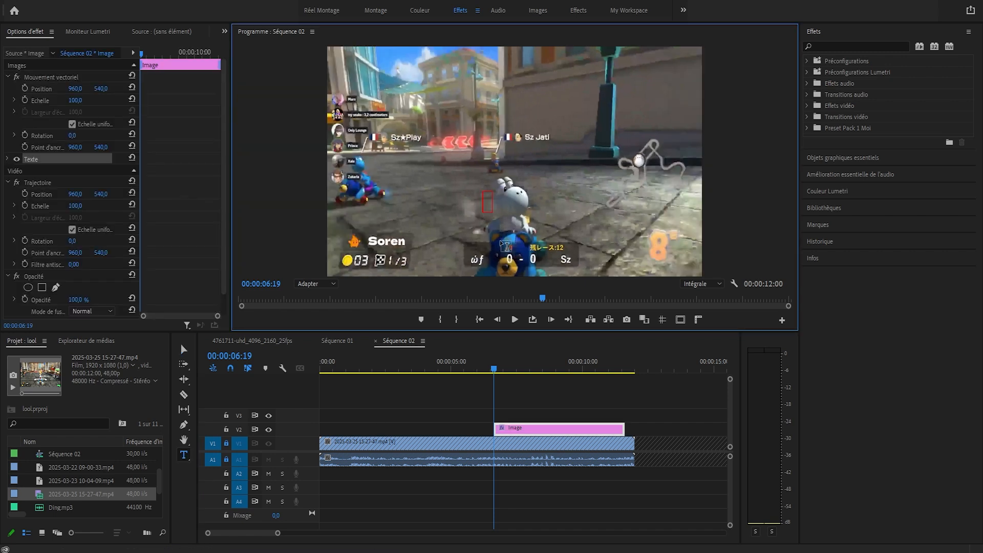
type("ouh")
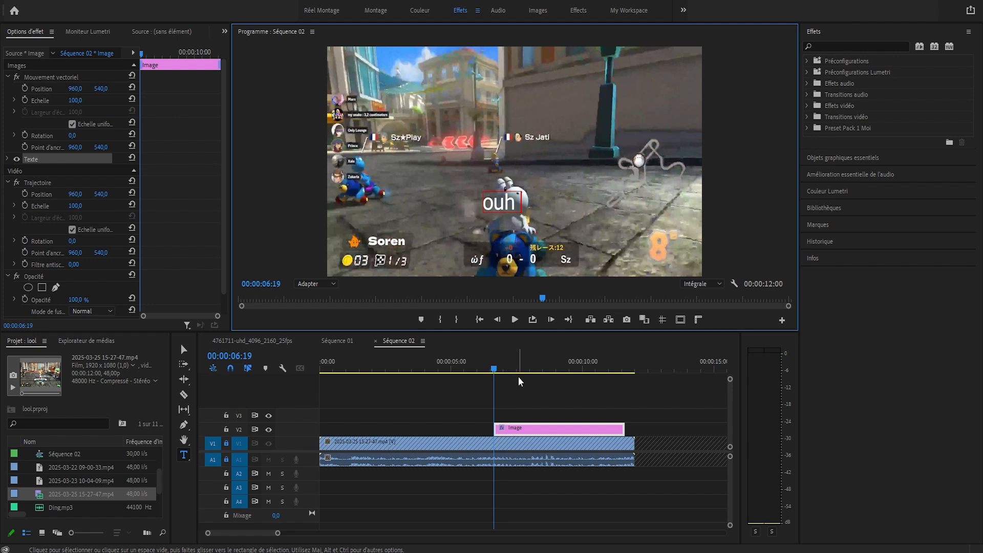
type("la la")
key("Escape")
- Play back the spoken passage and move the text clip on V2 earlier to start at 00:00:06:00
key("space")
left_click(476, 362)
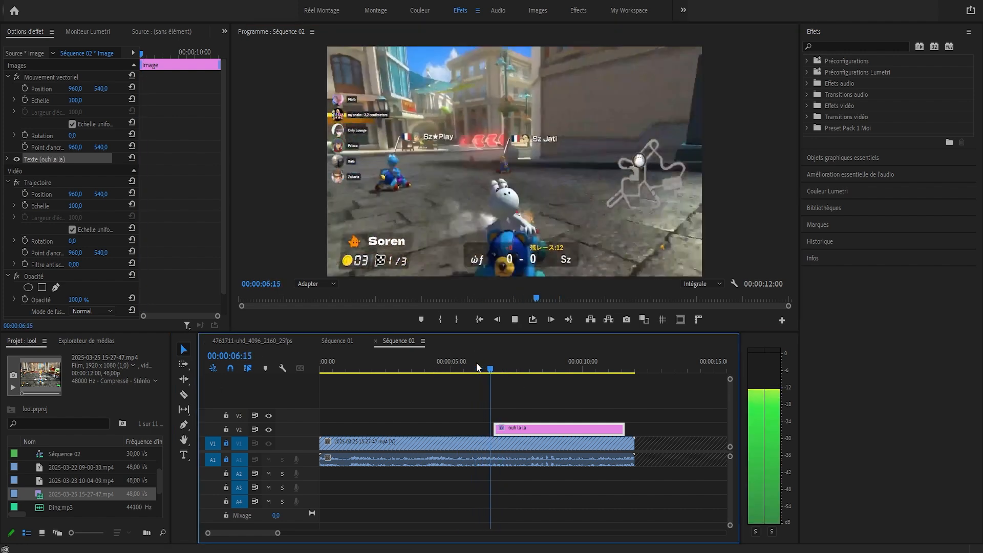
left_click_drag(519, 430, 502, 430)
- Edit the caption text to read "ouh la ouh la la"
key("t")
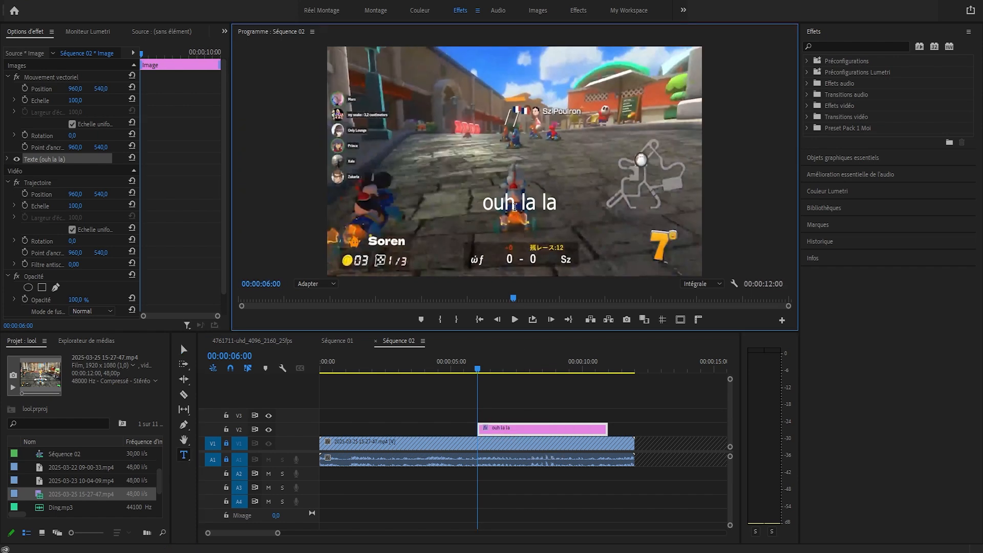
left_click(509, 205)
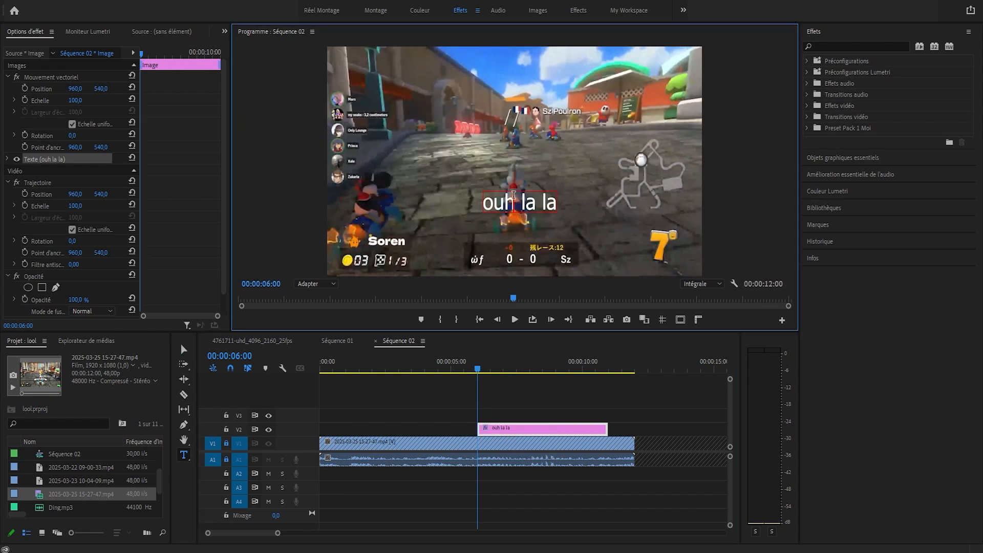
double_click(553, 209)
left_click(556, 207)
left_click(477, 367)
key("space")
left_click_drag(477, 367, 479, 367)
left_click(544, 203)
type("ouh la")
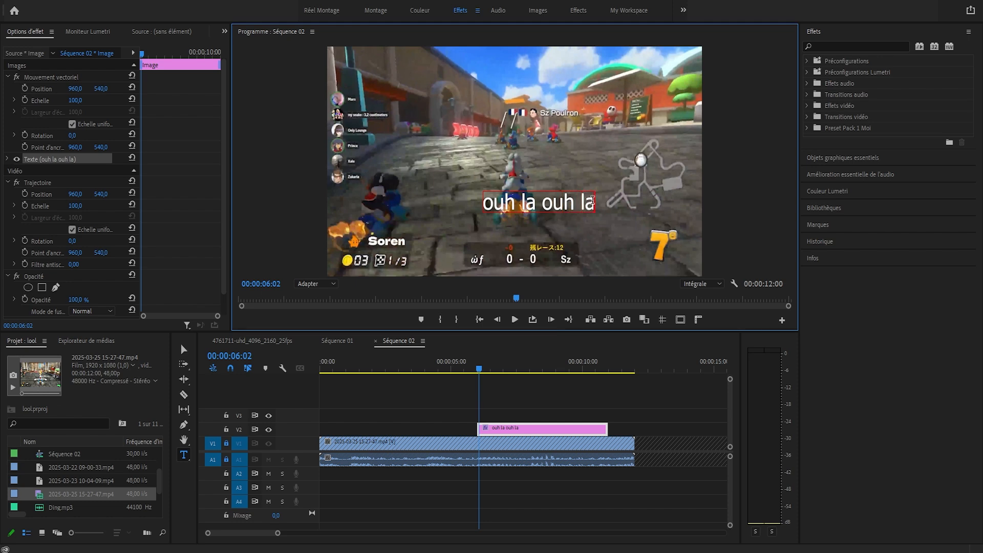
- Centre-align the caption text and move it to the lower middle of the frame, just above the score display
left_click(8, 159)
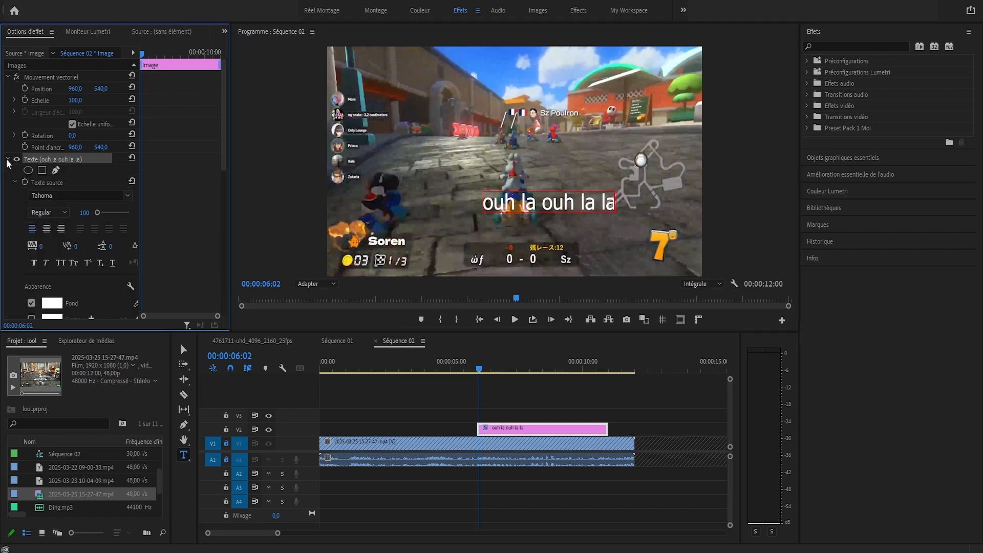
scroll(589, 233, "down", 1)
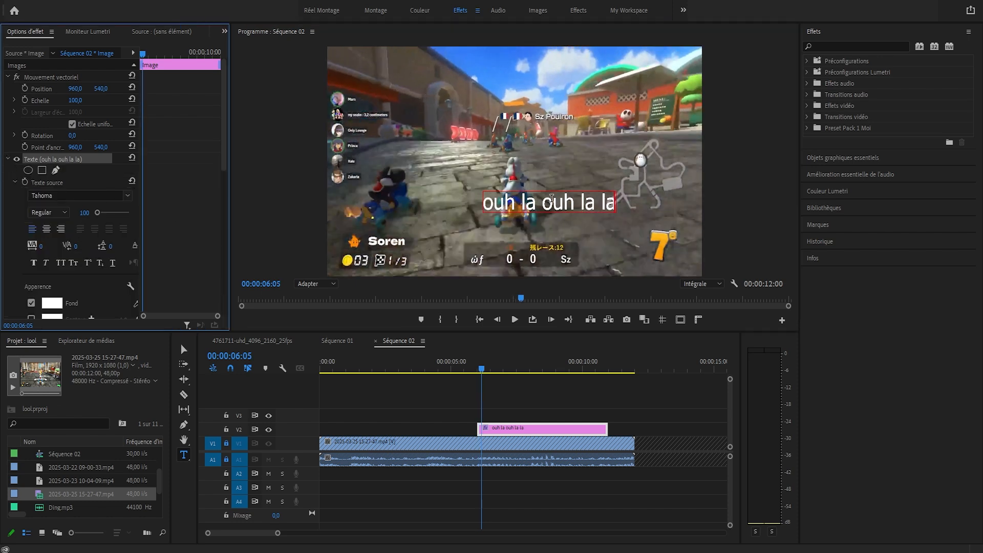
left_click_drag(542, 201, 483, 201)
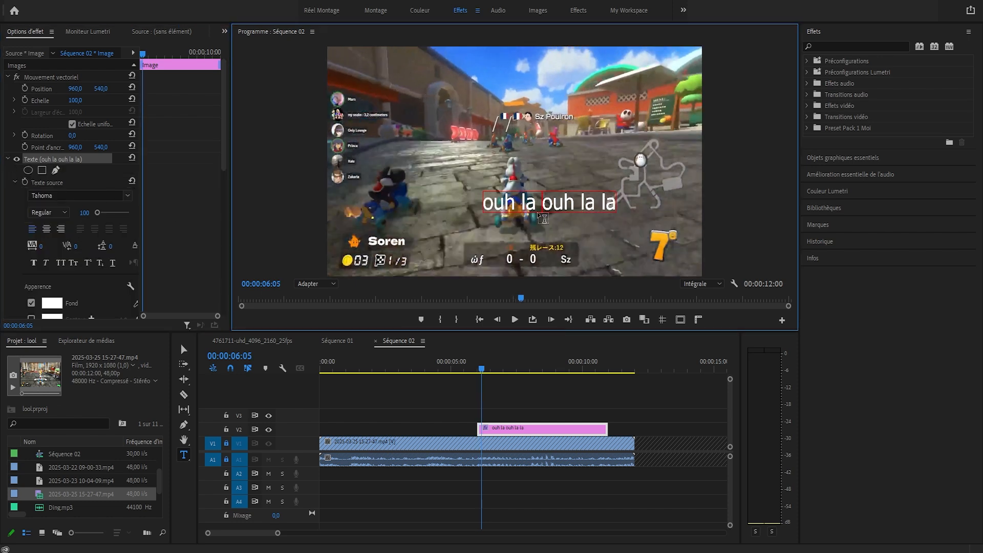
left_click(47, 229)
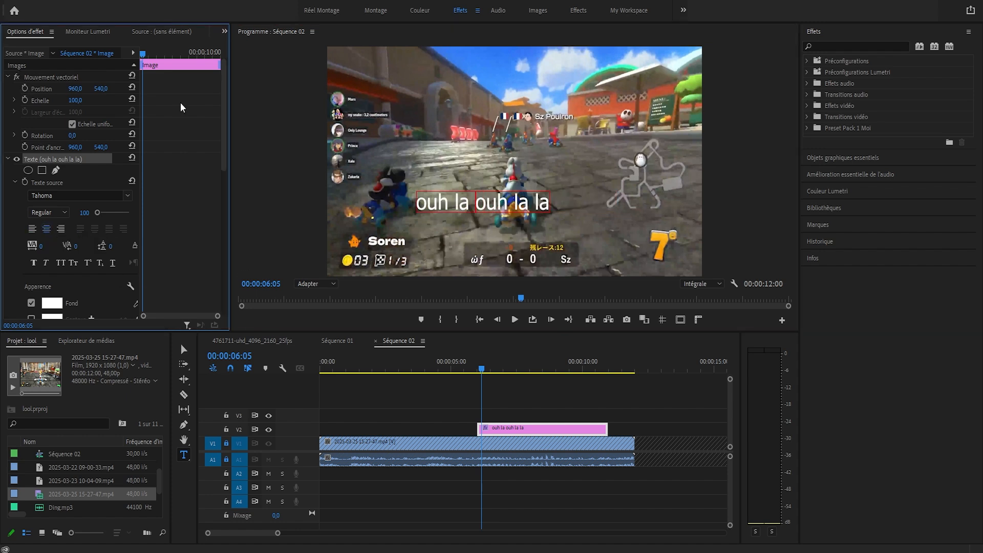
left_click(183, 349)
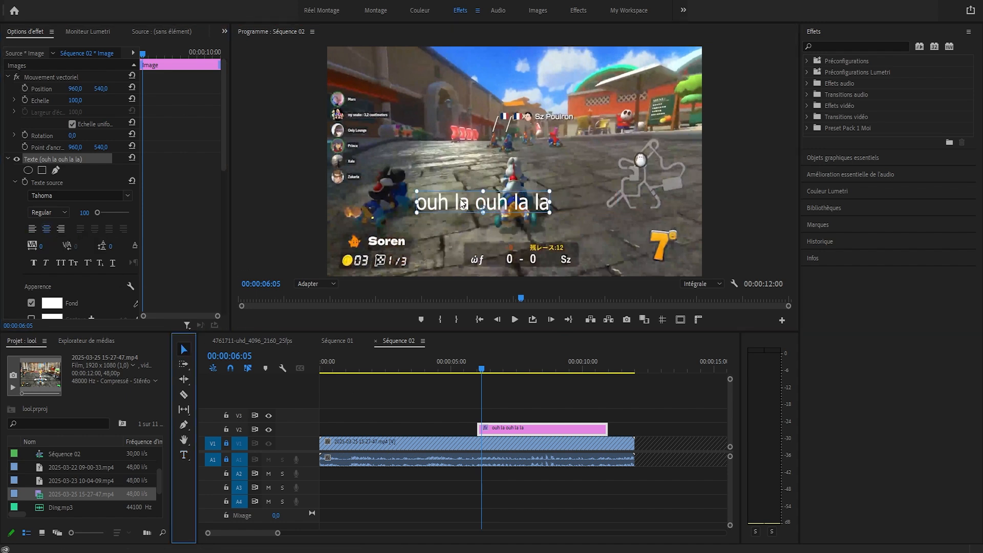
left_click_drag(463, 203, 494, 226)
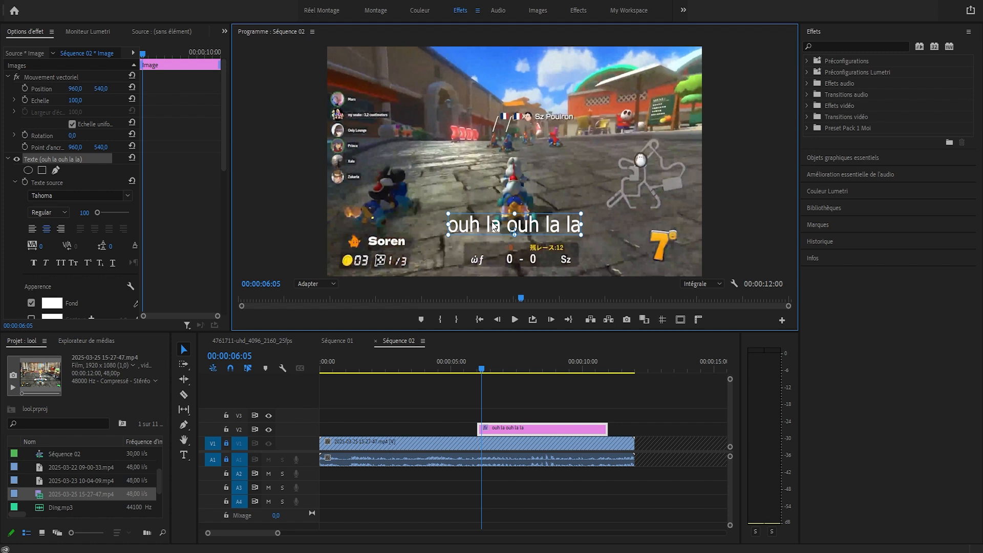
- Copy the caption clip and paste the duplicate on V2 at 00:00:06:23, where the first phrase ends
left_click(484, 361)
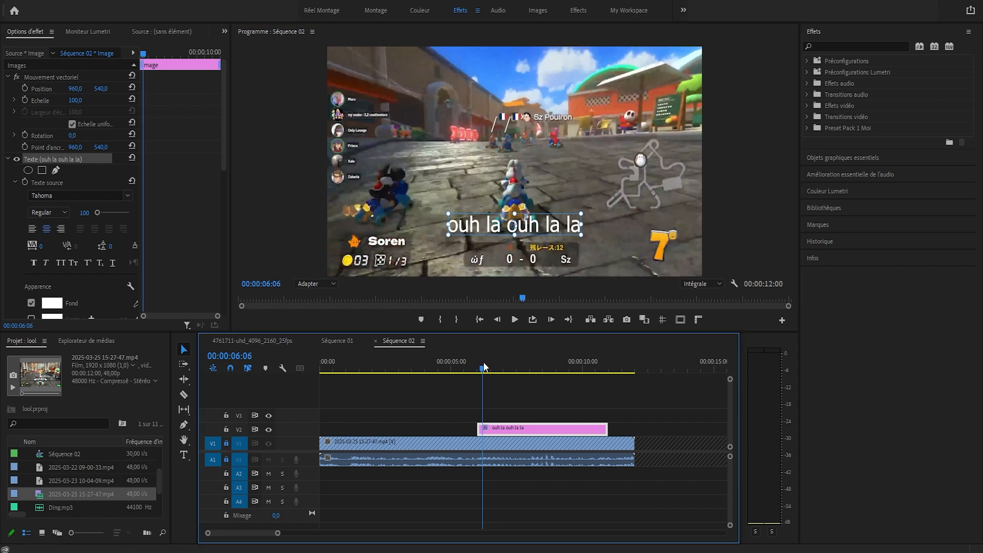
key("space")
key("space")
left_click(523, 429)
key("ctrl+c")
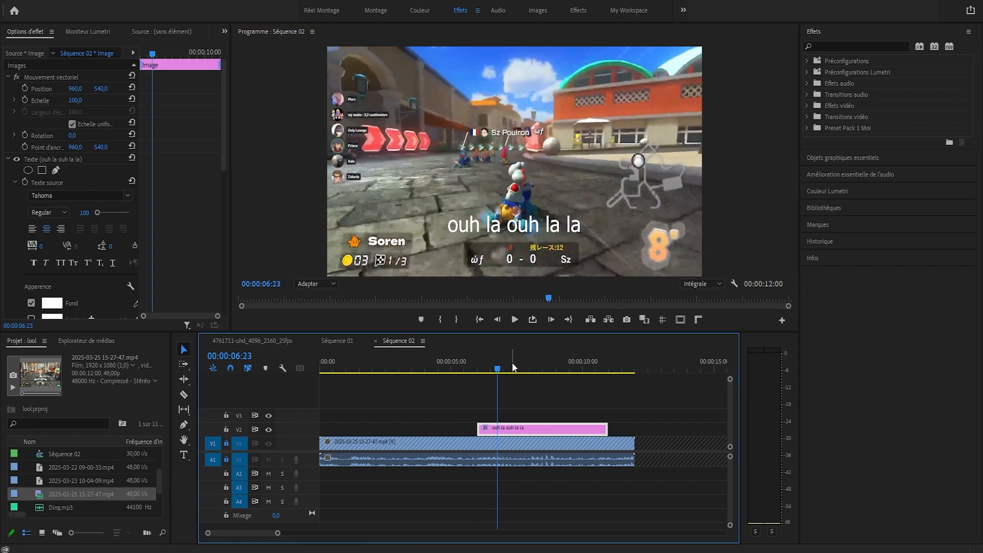
key("ctrl+v")
- Listen to the next phrase and replace the pasted caption's text with "j'aime pas ces propos la..."
left_click(485, 360)
key("space")
left_click(502, 361)
key("space")
left_click(502, 363)
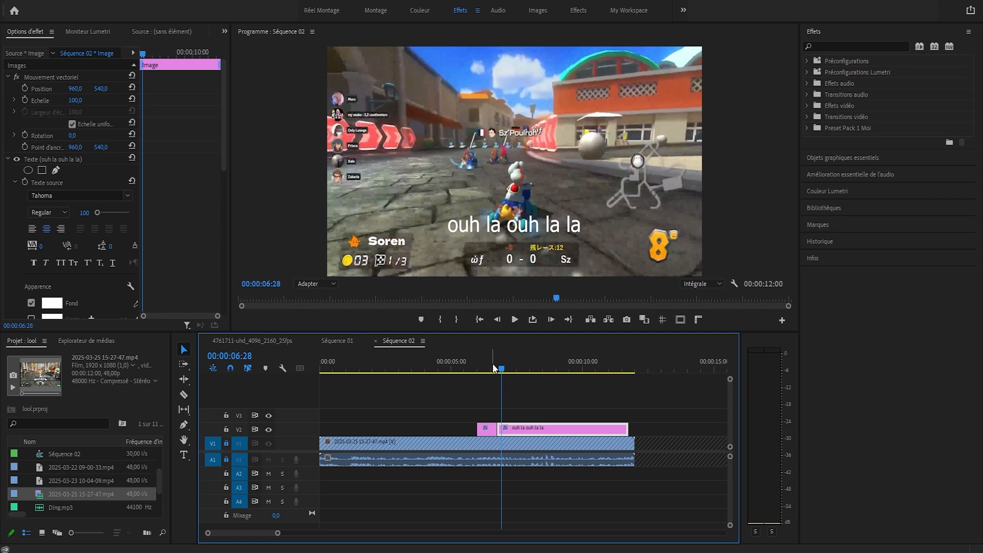
left_click(184, 455)
left_click(494, 226)
key("ctrl+a")
type("j'ai")
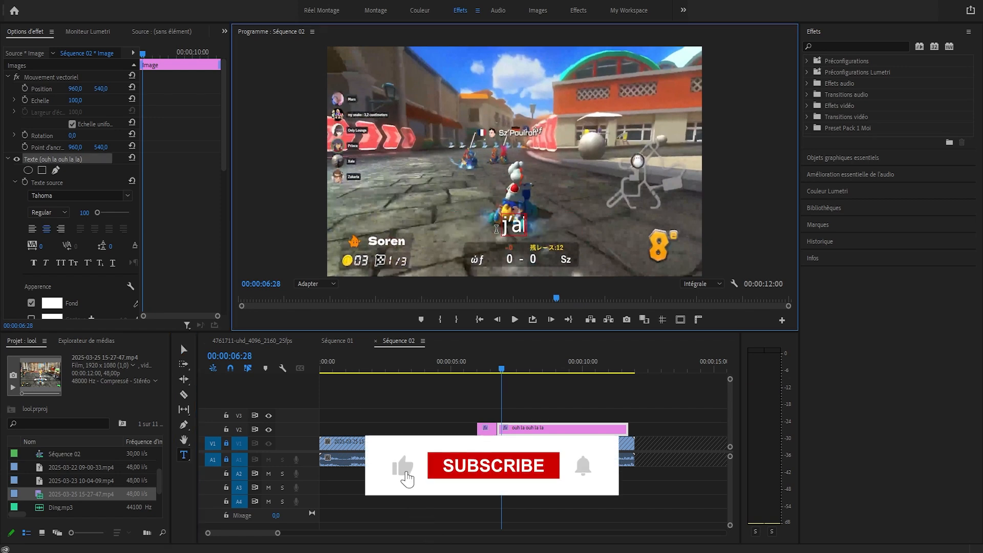
type("me pas ces propos la...")
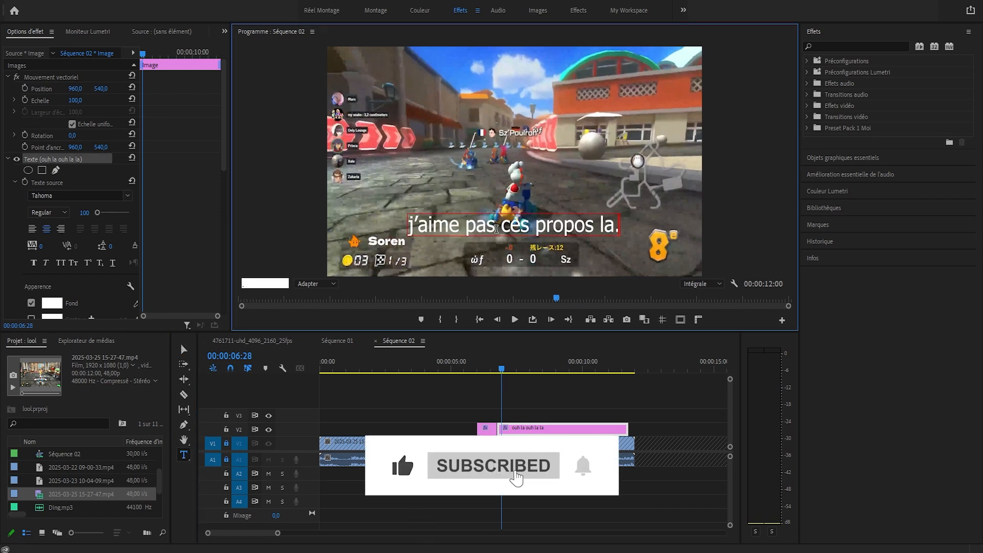
- Play back the second phrase and trim the end of its caption clip to just before 8 seconds
left_click(489, 365)
key("space")
key("space")
left_click_drag(627, 430, 527, 431)
- Play back both captions from shortly after 5 seconds to check their timing against the speech
key("space")
left_click(462, 361)
key("space")
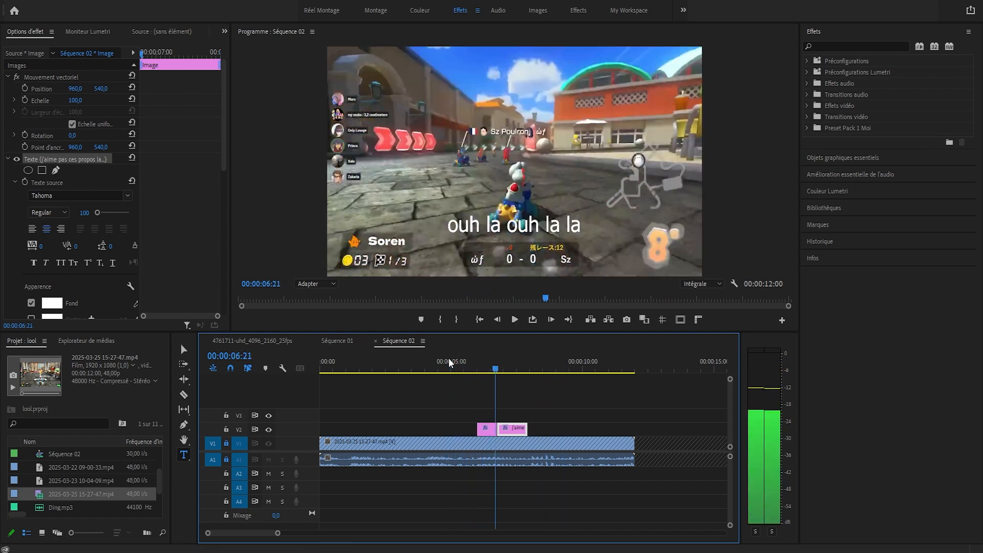
key("space")
left_click(461, 362)
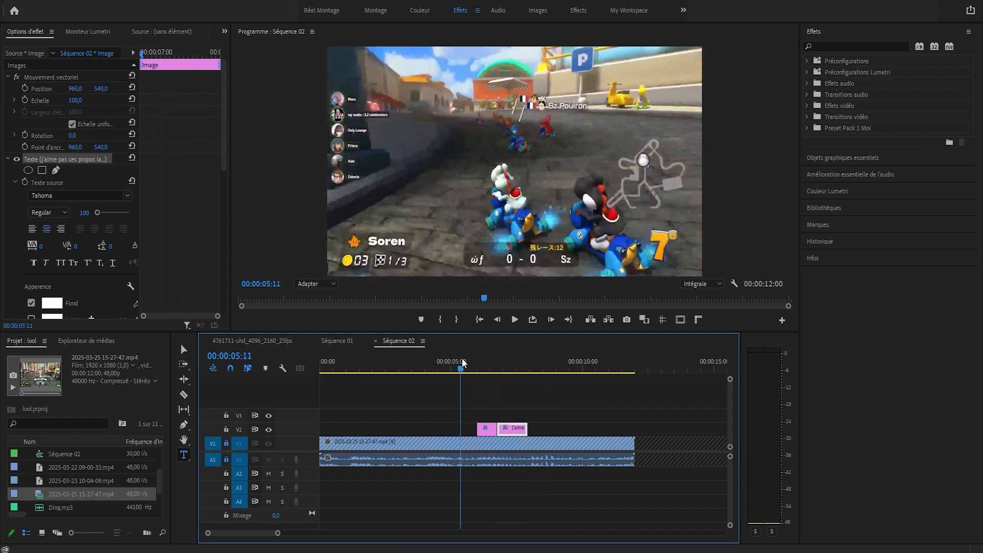
left_click(466, 361)
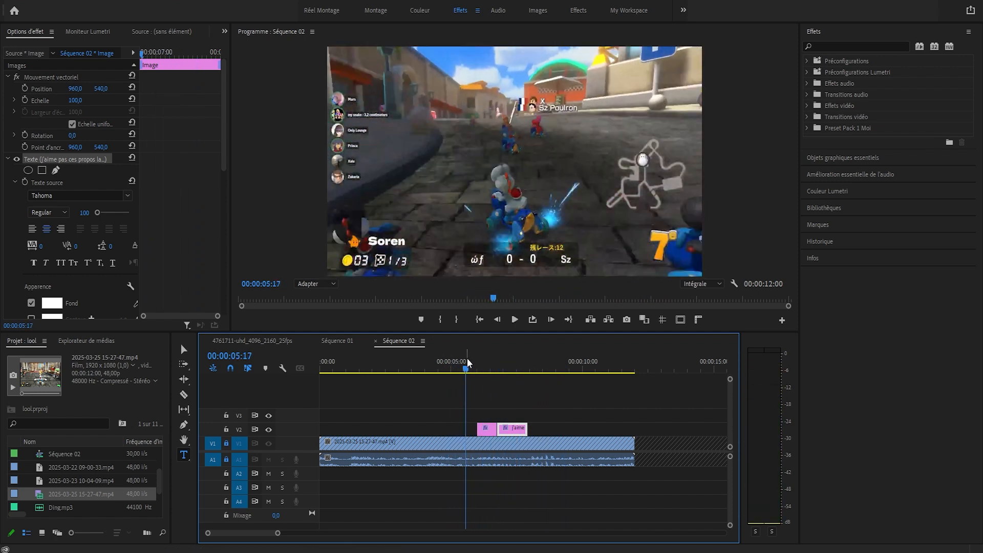
key("space")
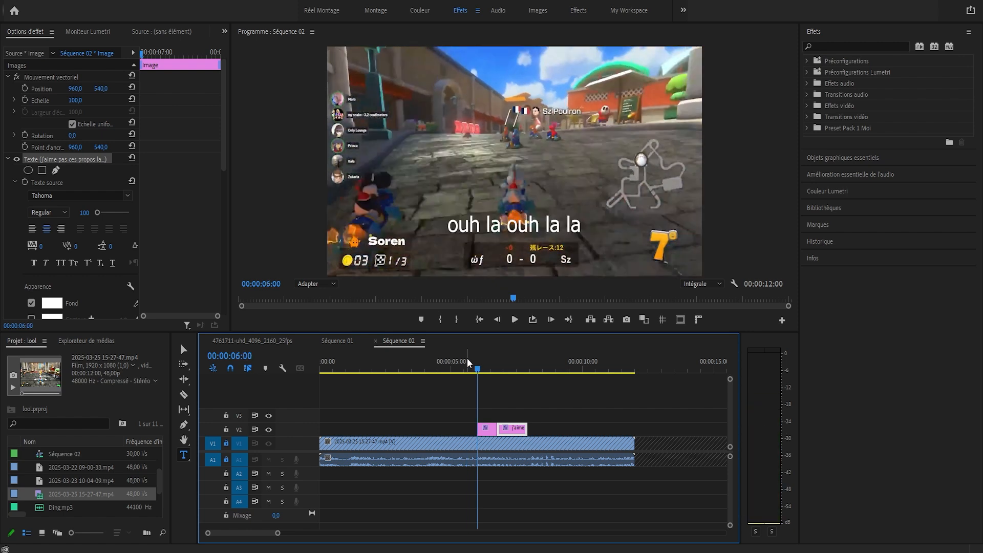
key("space")
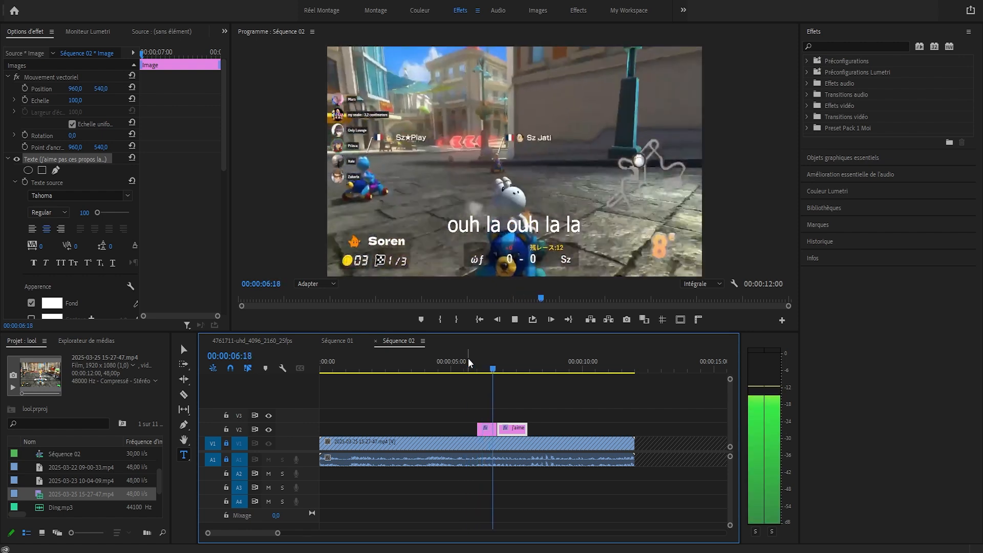
key("space")
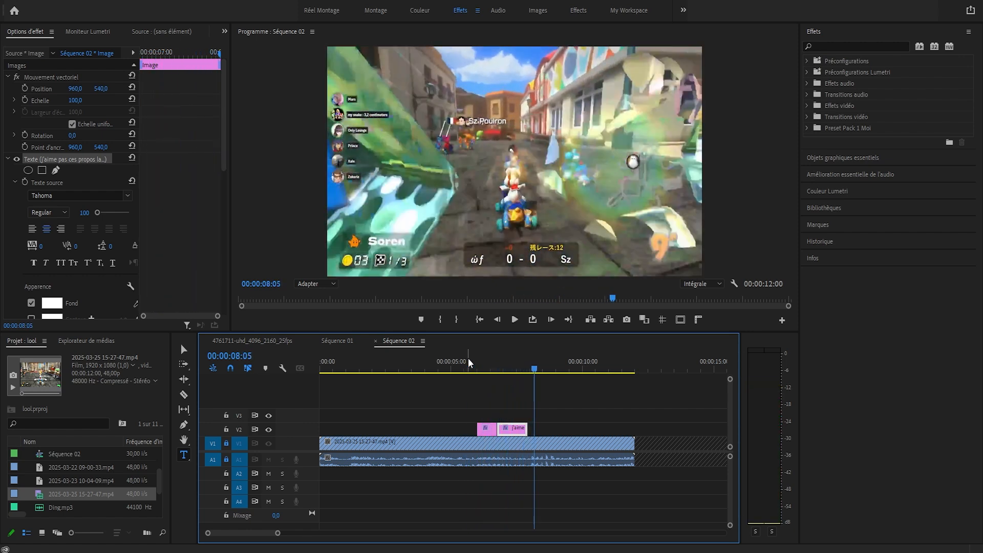
- Move the playhead to 00:00:06:04 over the first caption, select its clip on V2 and display its font settings
left_click(476, 364)
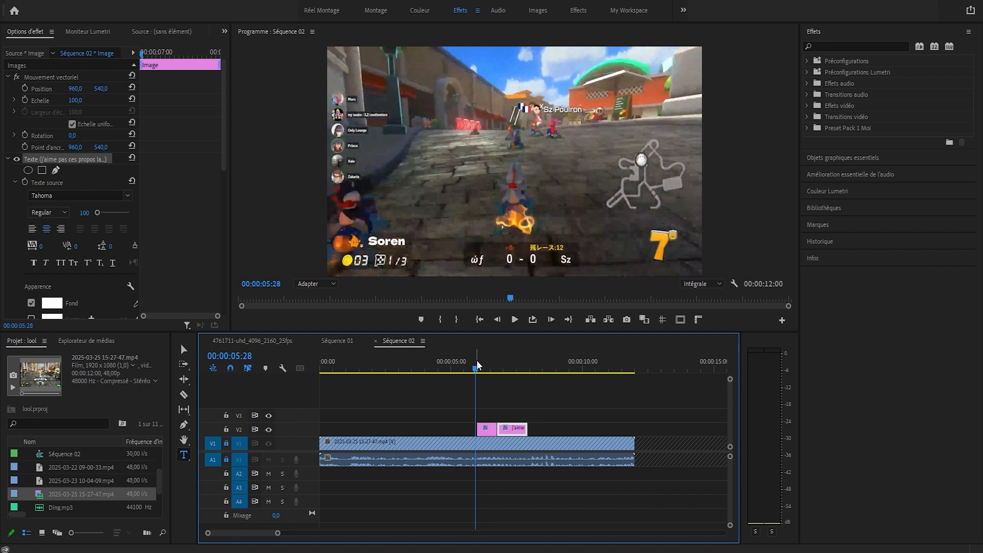
left_click(481, 365)
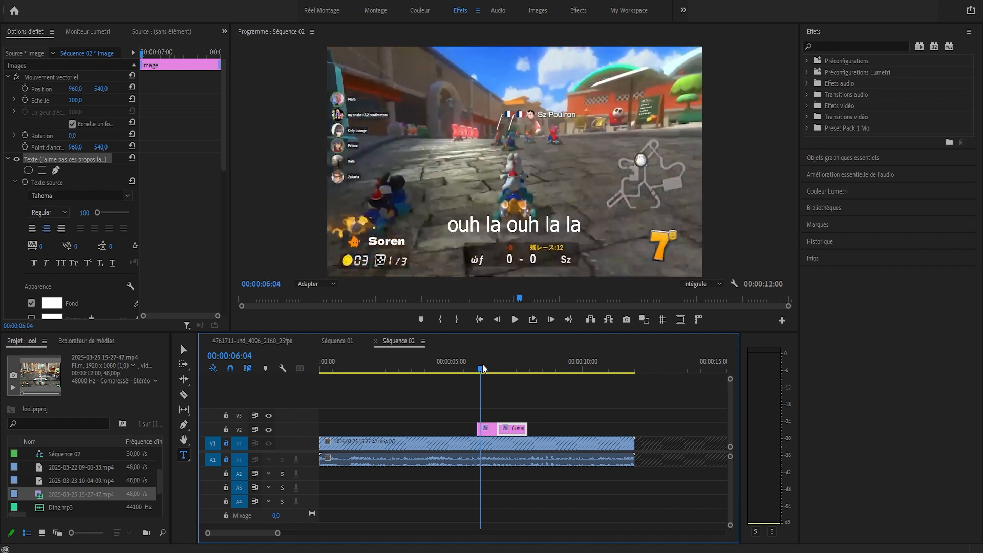
left_click(489, 430)
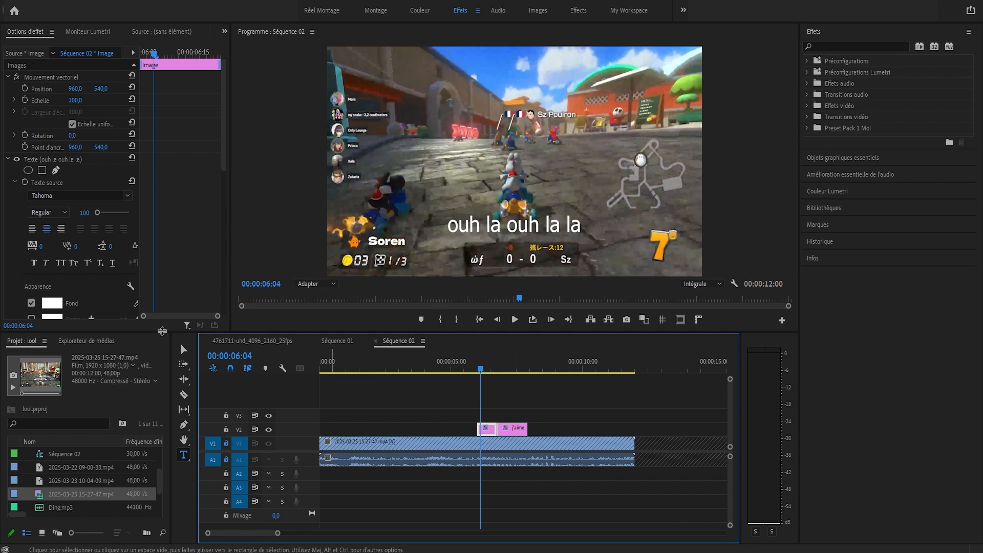
scroll(5, 196, "down", 3)
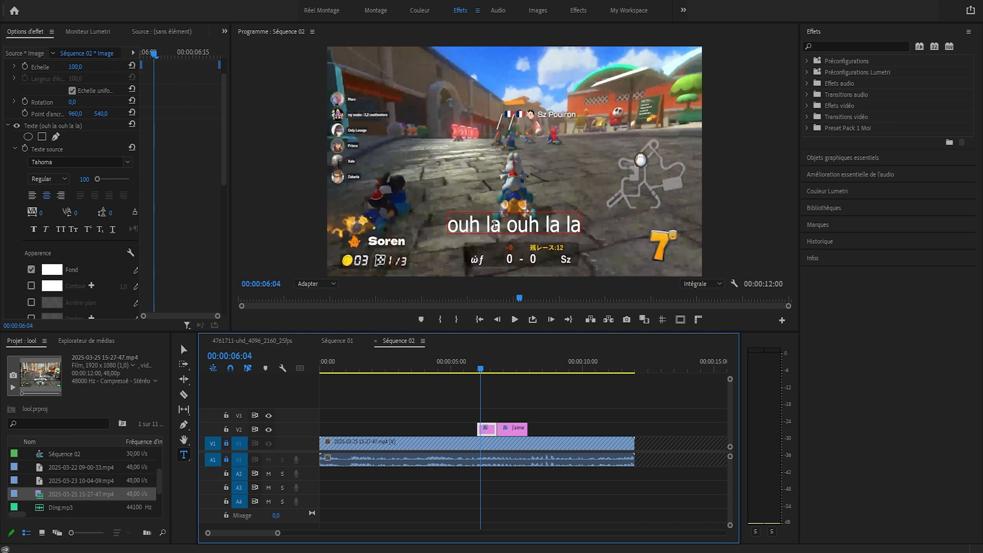
scroll(22, 179, "down", 2)
scroll(22, 179, "down", 1)
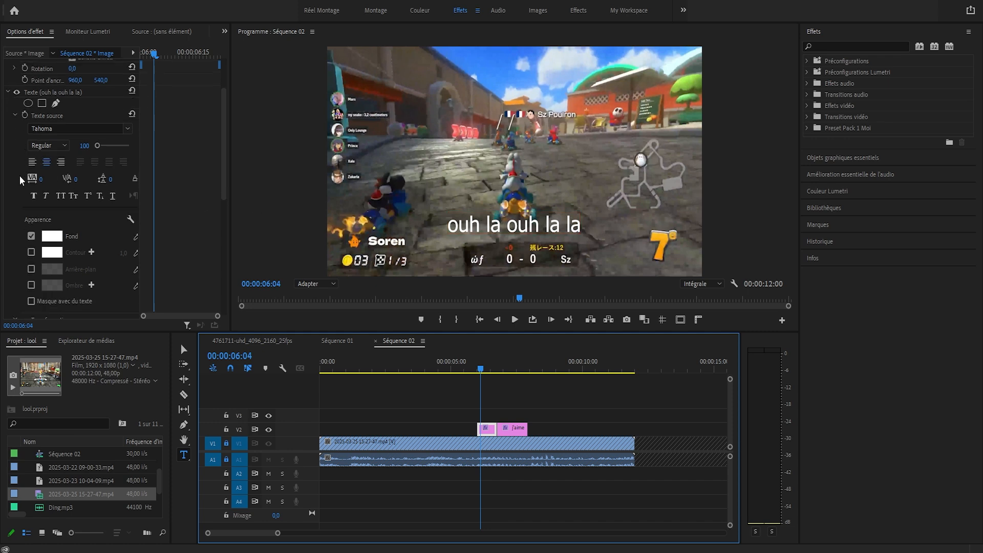
- Try to set the font to The Bold Font with only the first caption's clip selected
left_click(40, 128)
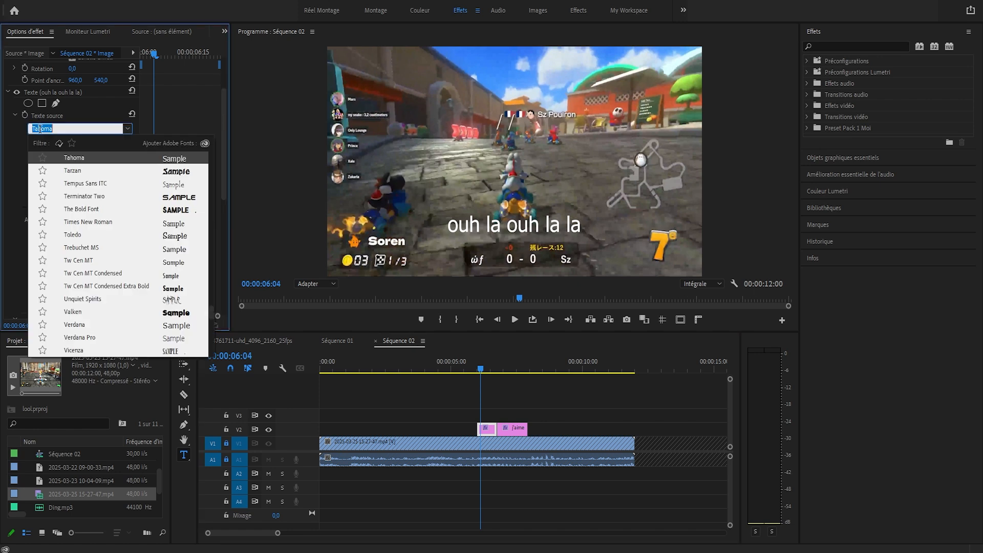
left_click(17, 128)
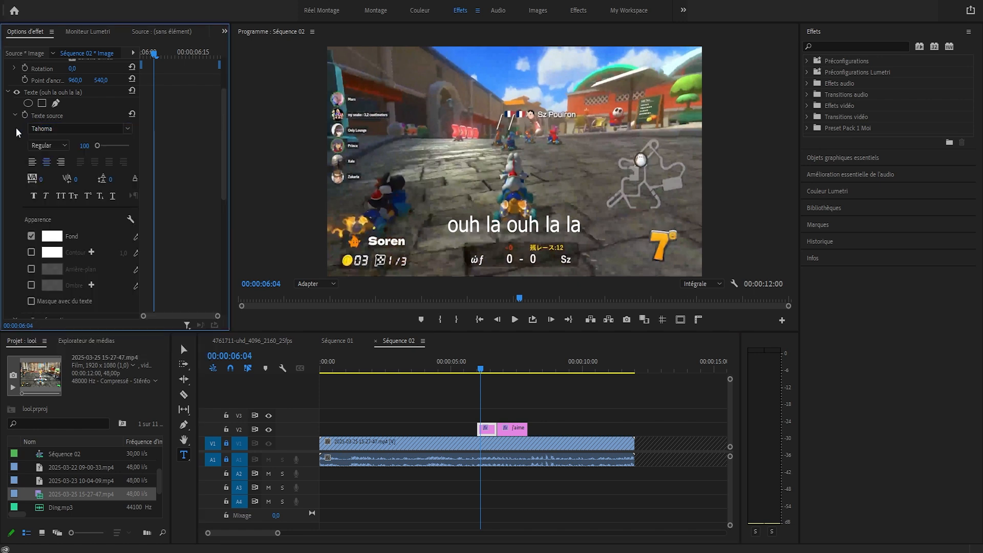
left_click(59, 129)
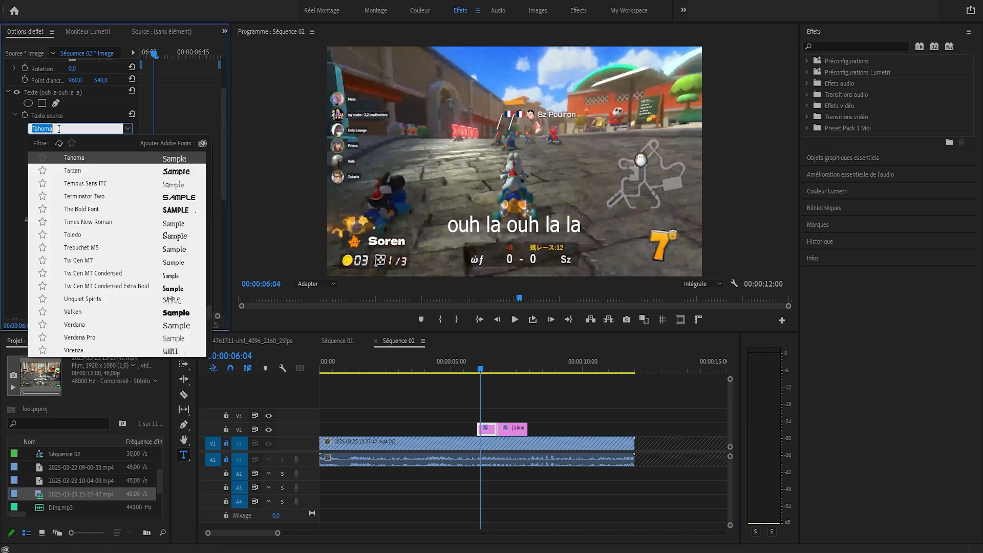
left_click(173, 211)
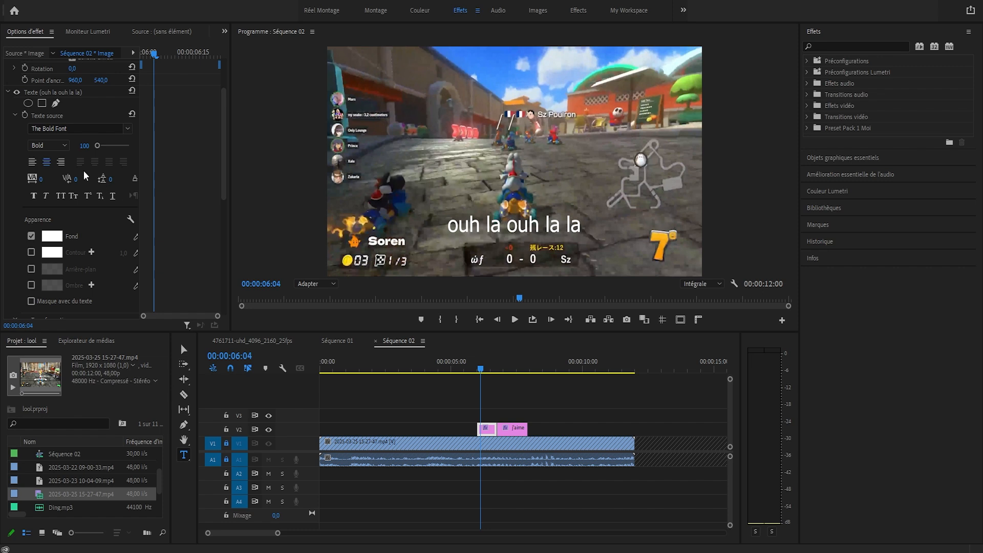
- Select all the text of the "ouh la ouh la la" caption and set its font to The Bold Font
left_click(475, 224)
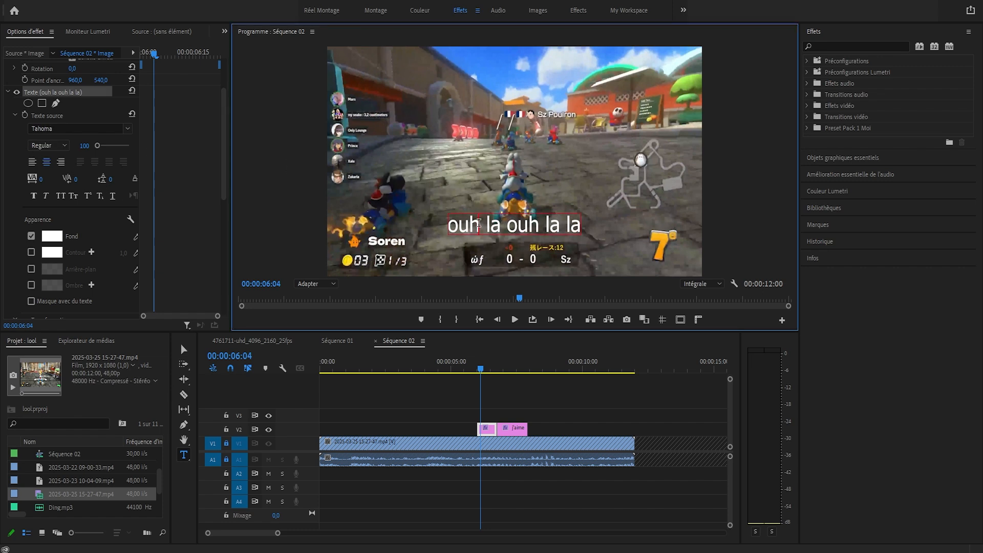
key("ctrl+a")
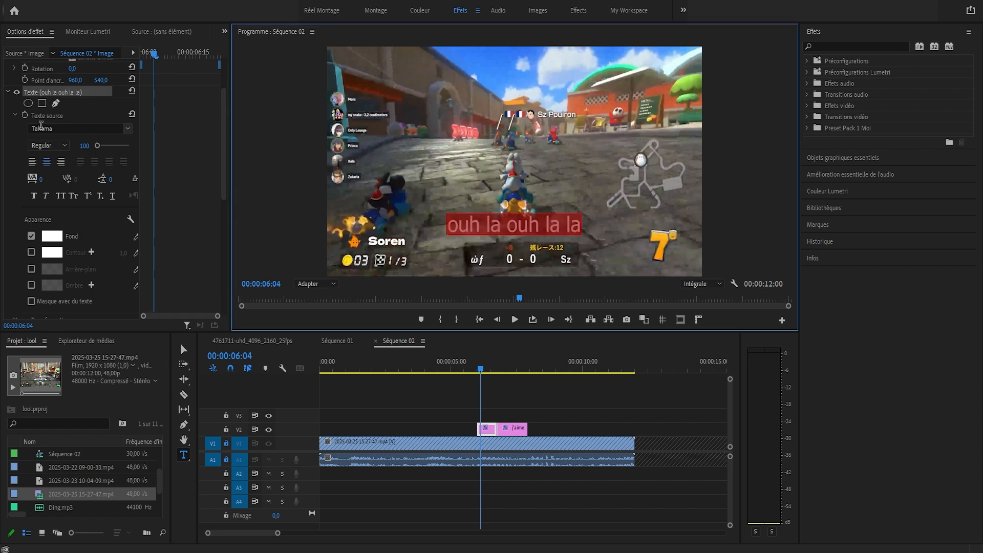
left_click(41, 128)
left_click(182, 210)
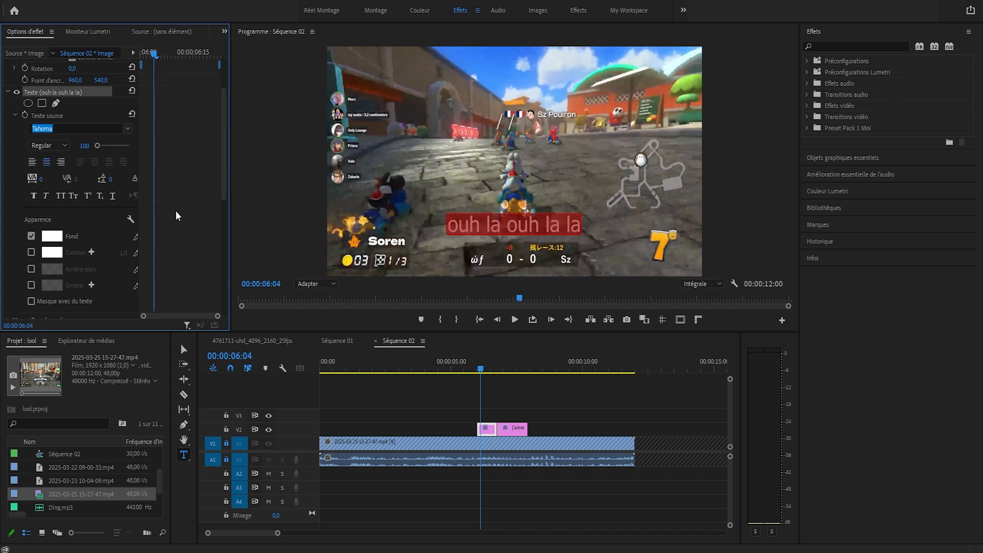
left_click(512, 218)
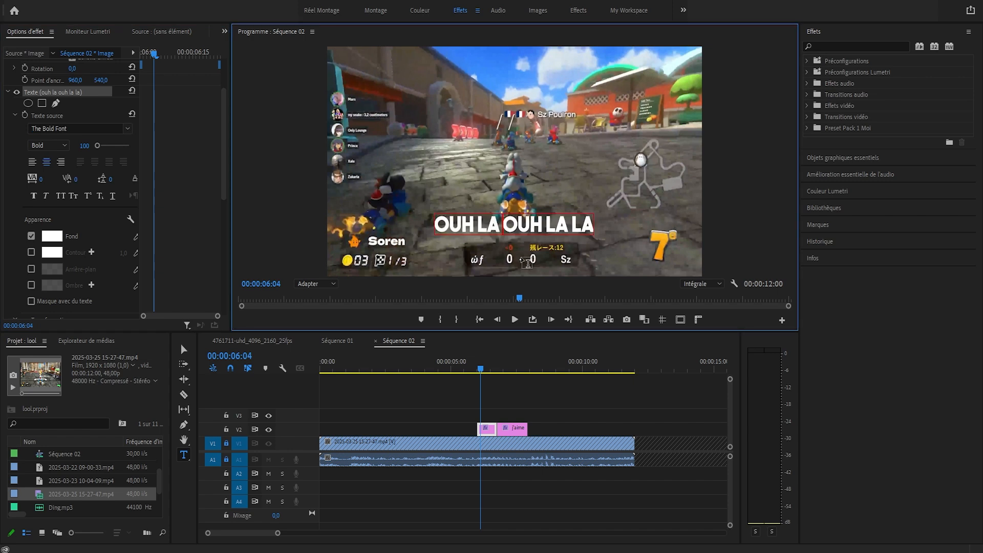
left_click_drag(506, 229, 518, 228)
left_click(529, 228)
- Check the available font styles, and switch the first caption's font to Evogria
left_click(37, 148)
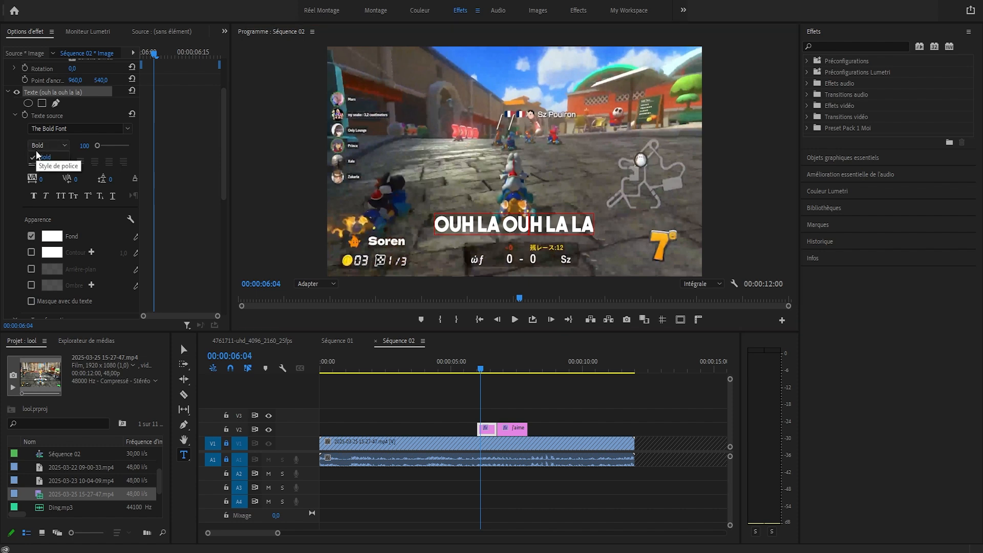
left_click(39, 147)
left_click(77, 129)
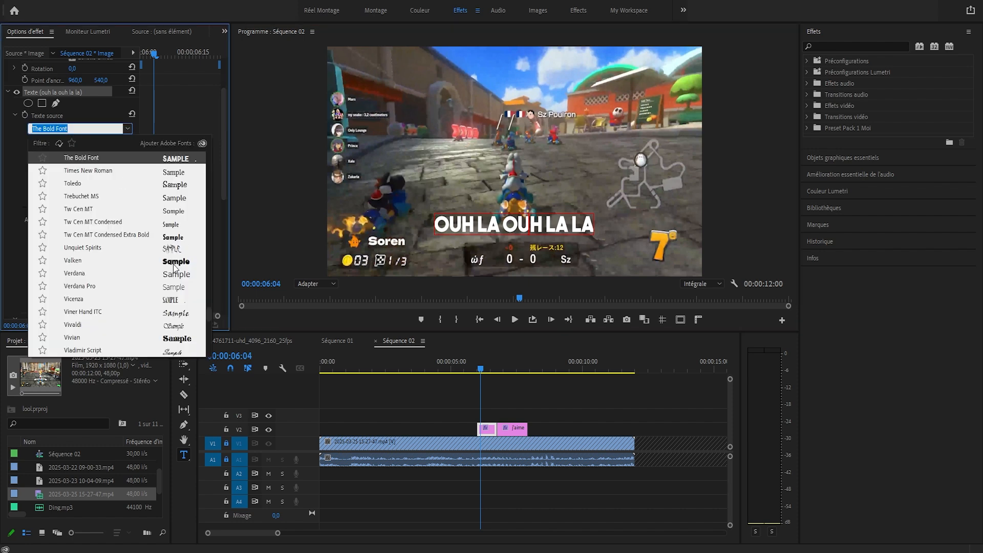
scroll(174, 265, "up", 9)
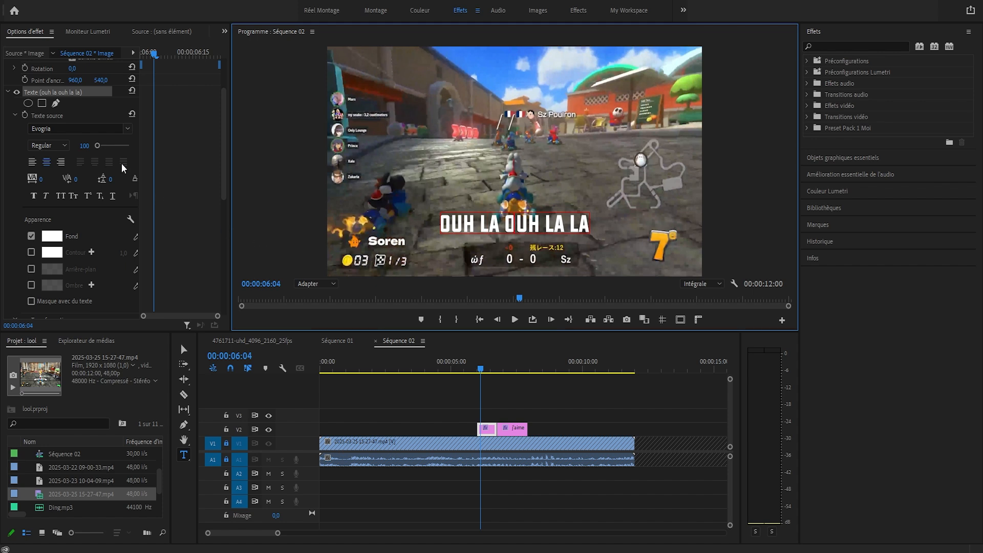
- Select all of the first caption's text and set its font to Bebas Neue in the Bold style
left_click(119, 129)
left_click(494, 227)
key("ctrl+a")
left_click(120, 129)
type("beba")
left_click(82, 158)
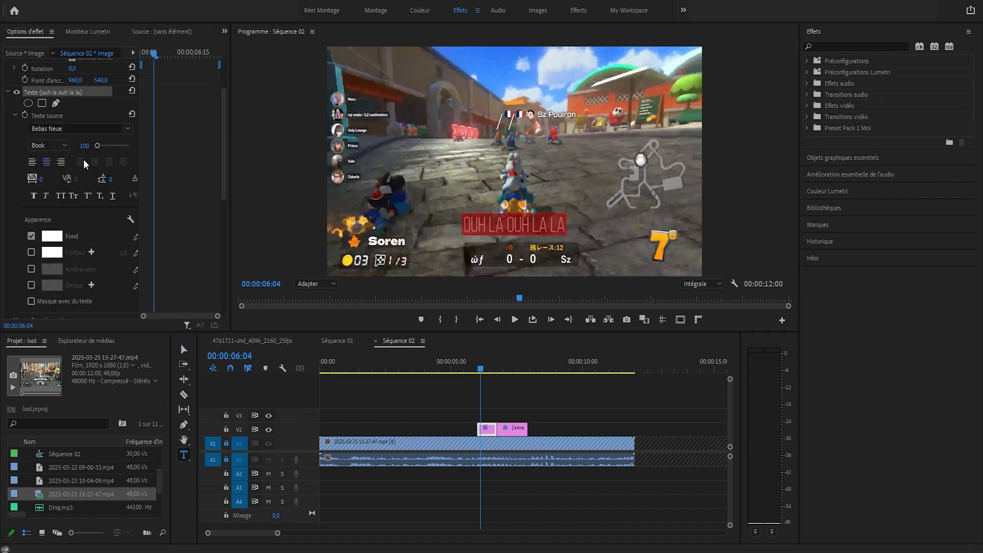
left_click(49, 146)
left_click(45, 169)
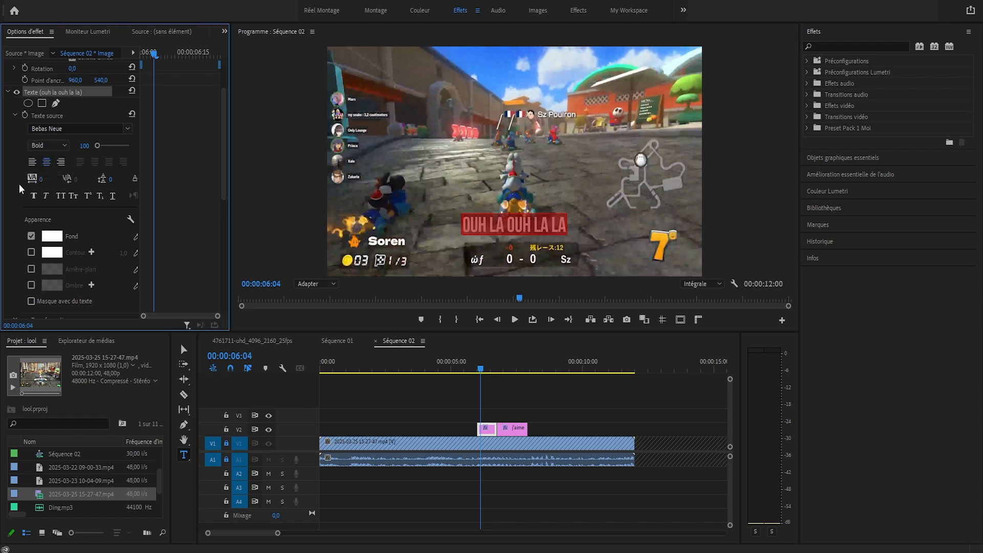
left_click(581, 330)
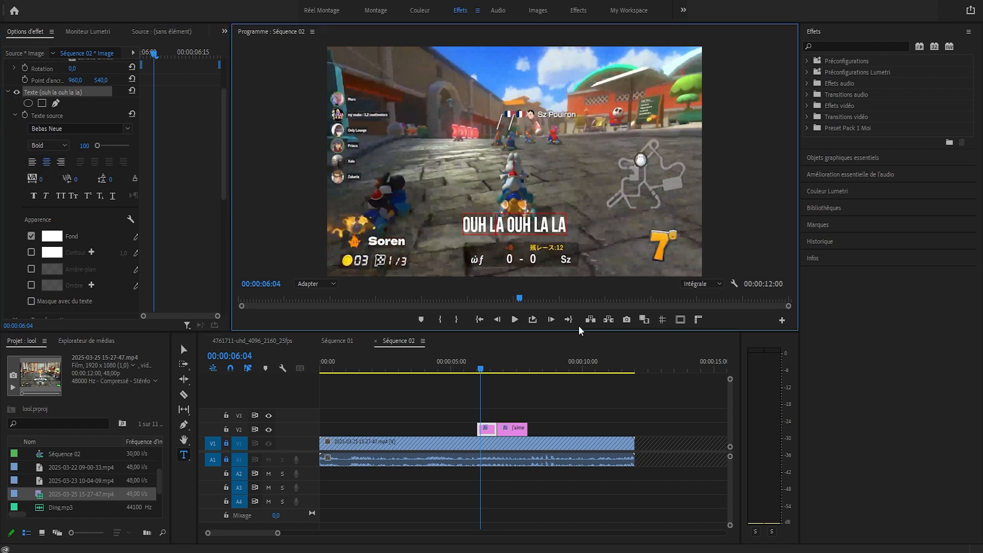
left_click(9, 210)
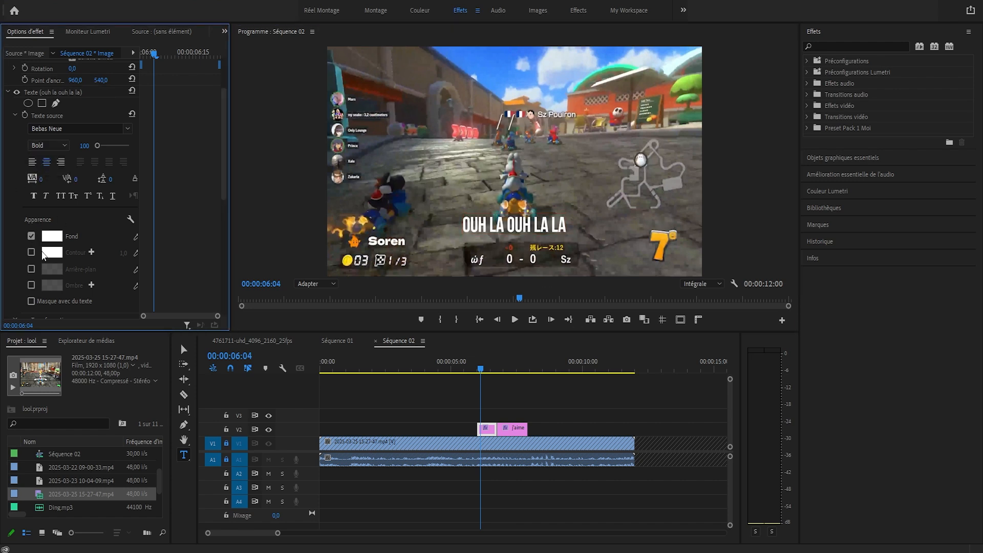
- Scrub between the first and second captions, selecting each clip in turn, to compare their fonts
left_click(510, 218)
left_click(488, 370)
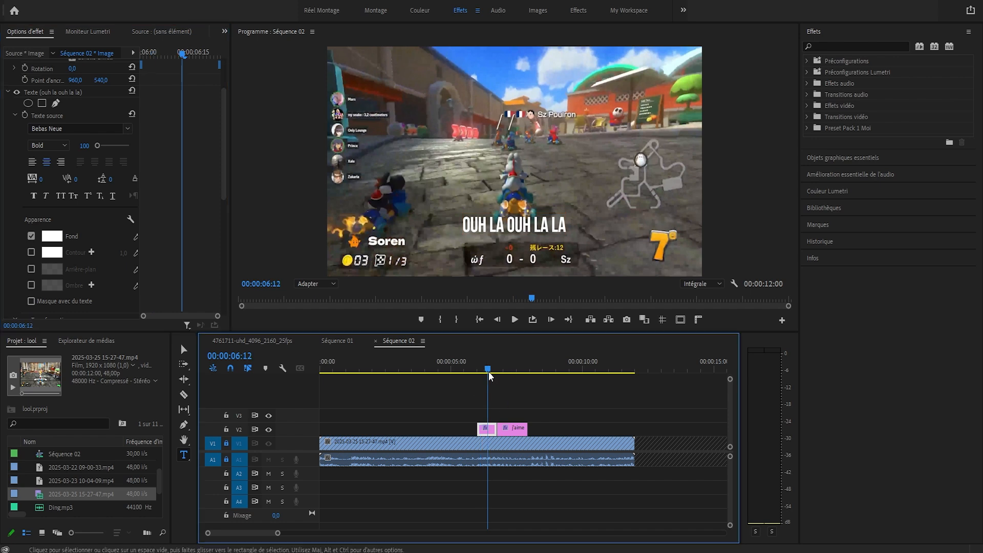
left_click(12, 134)
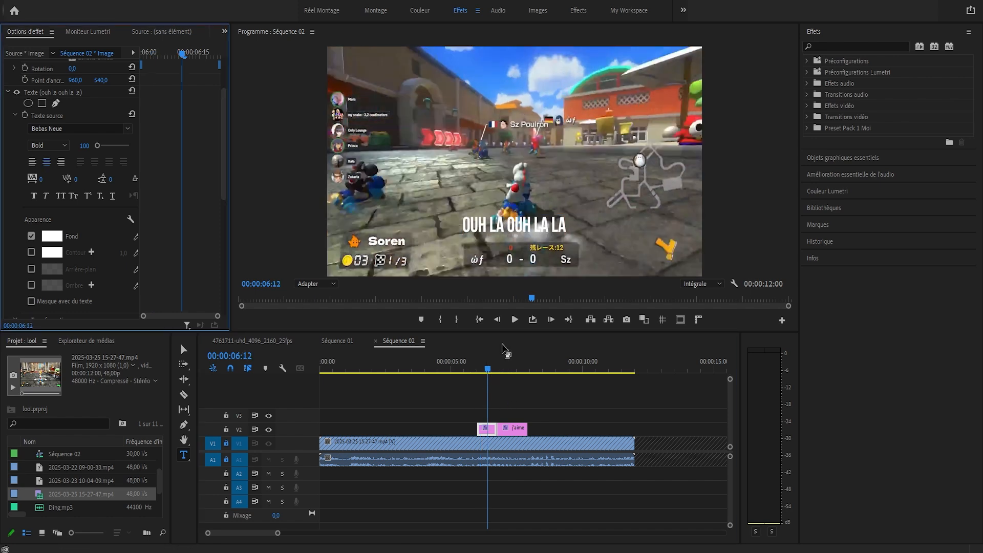
left_click(493, 365)
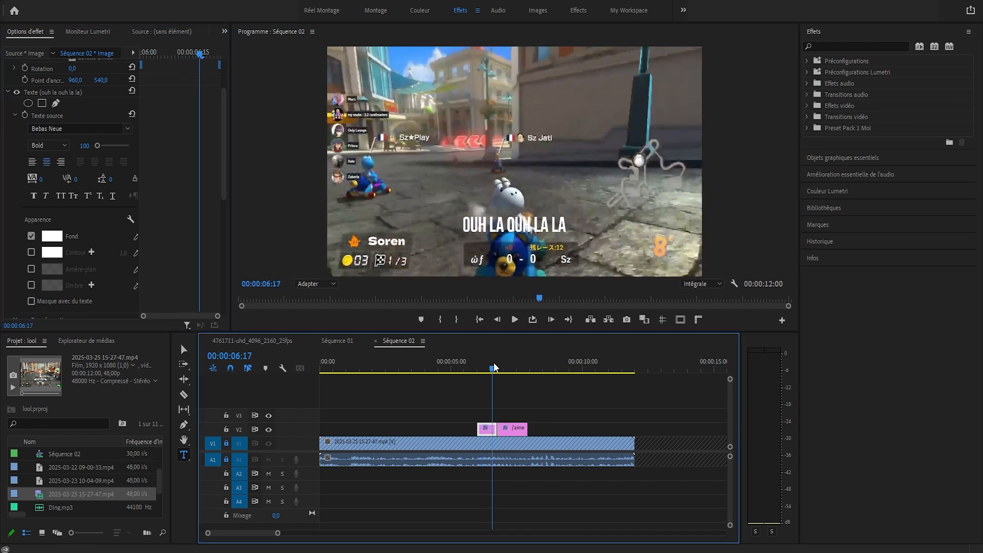
left_click(510, 368)
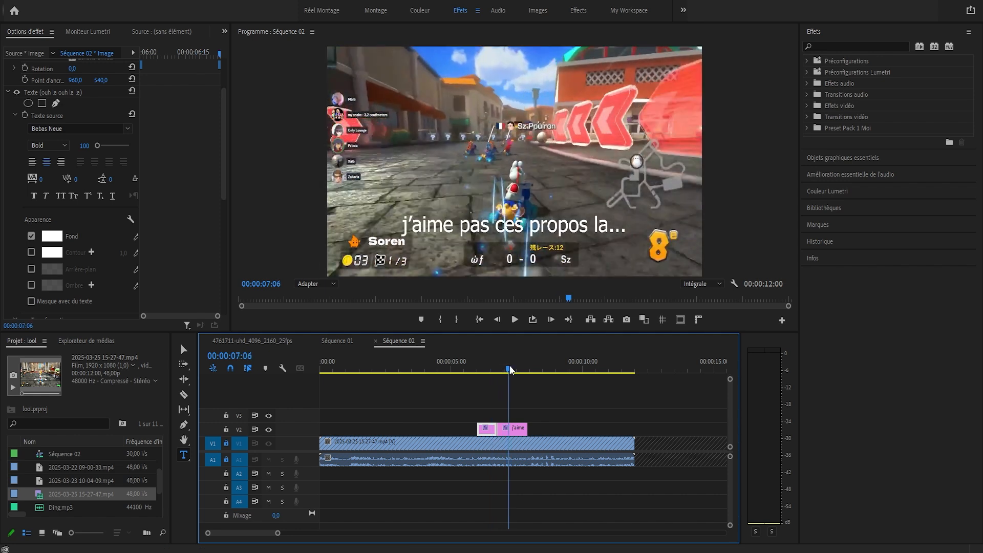
left_click(512, 434)
left_click(484, 366)
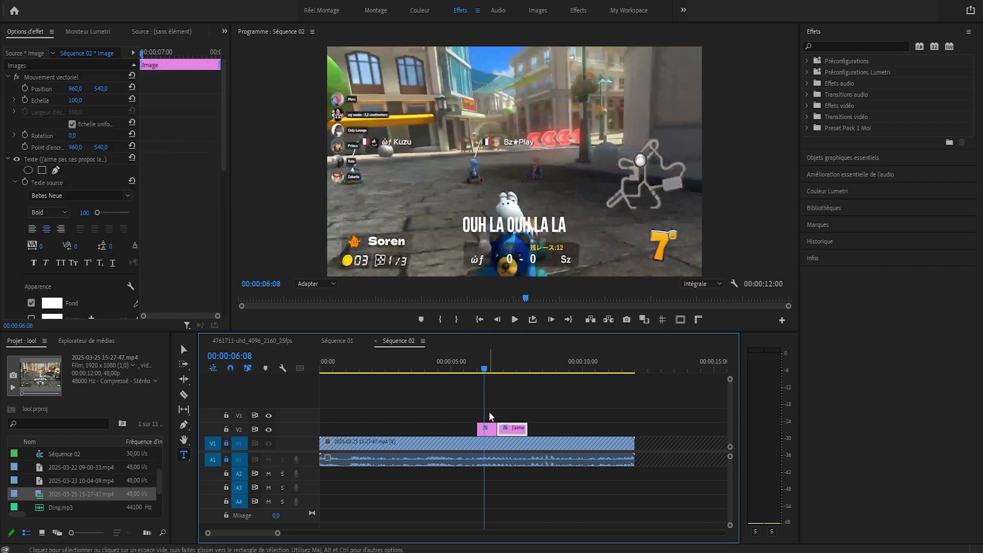
left_click(487, 429)
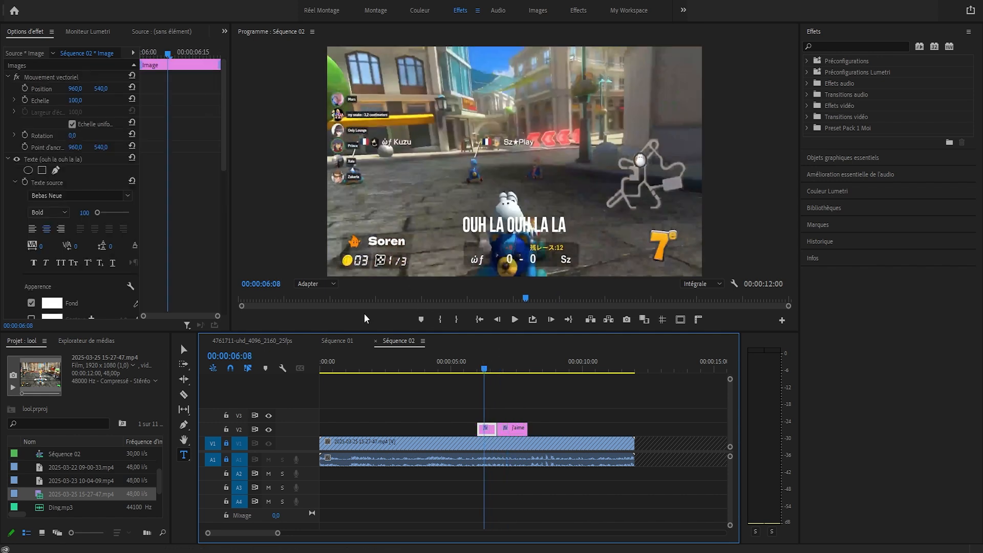
key("Right")
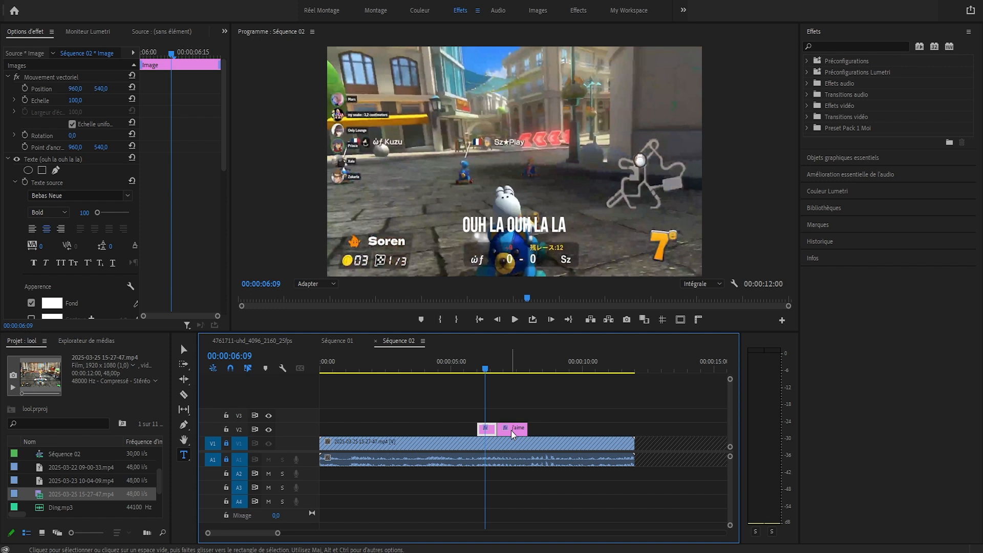
- Move the playhead to 00:00:07:02, select the second caption's clip and check its font setting
left_click(505, 369)
left_click(44, 195)
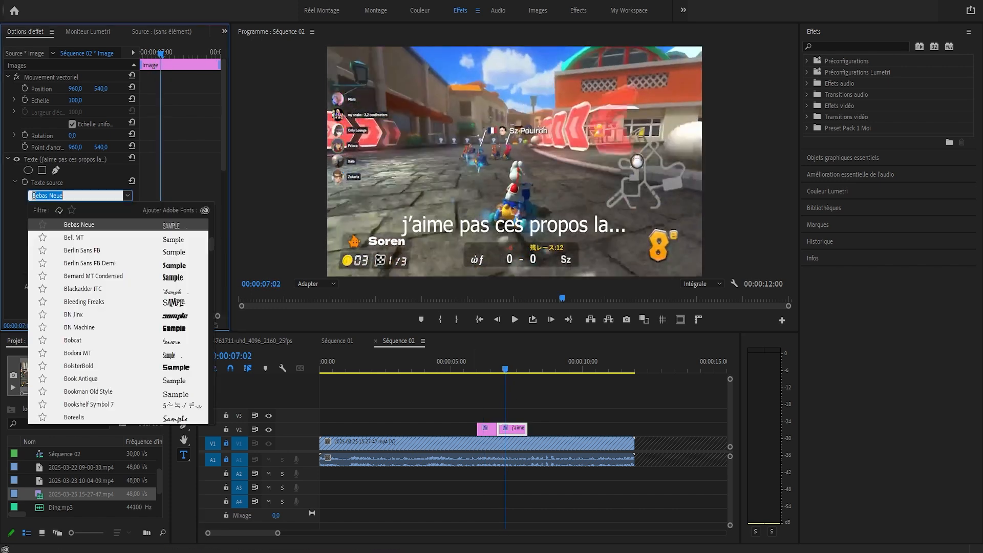
left_click(9, 233)
left_click(527, 413)
left_click(511, 428)
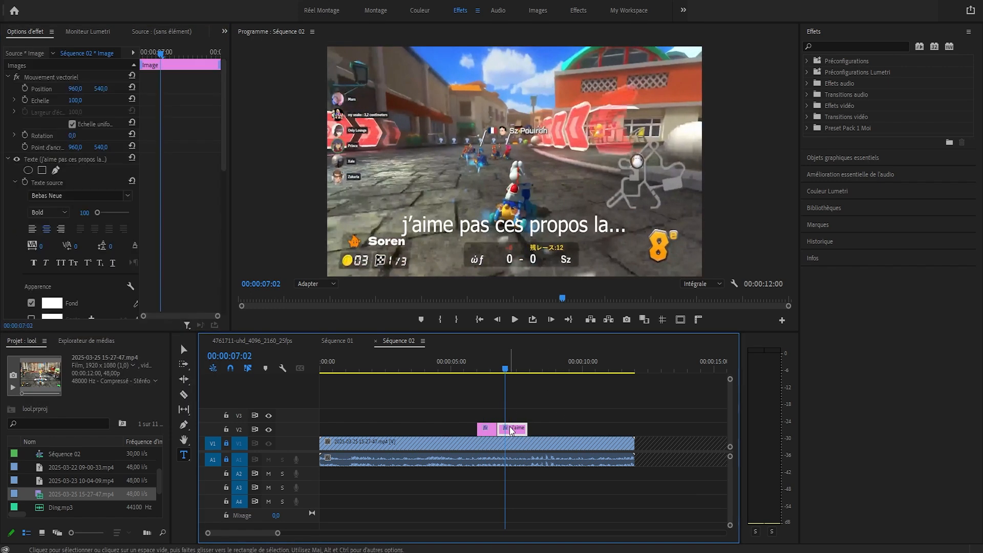
left_click(66, 195)
- Select all of the second caption's text, set its font to Bebas Neue Bold, and return to 00:00:06:12 with nothing selected
left_click(511, 225)
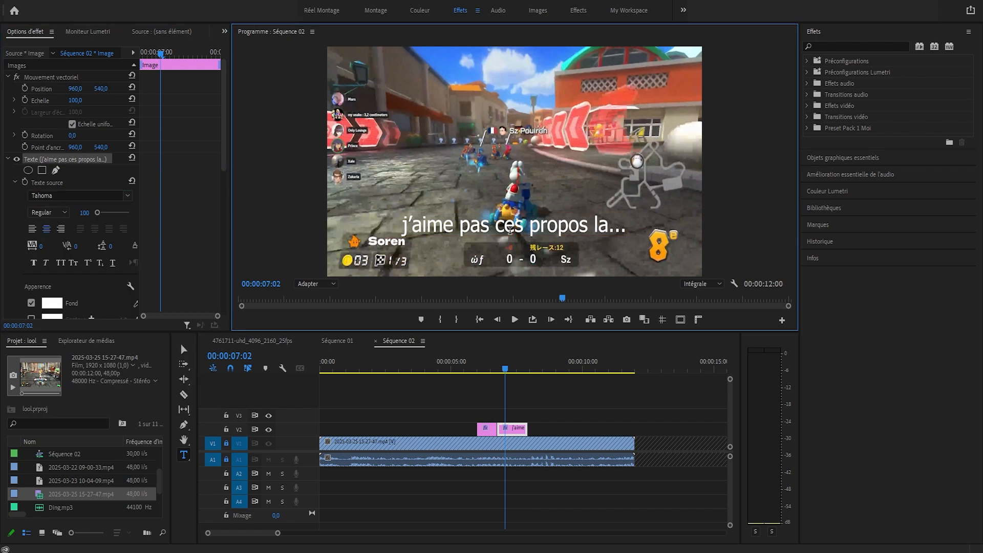
key("ctrl+a")
left_click(122, 195)
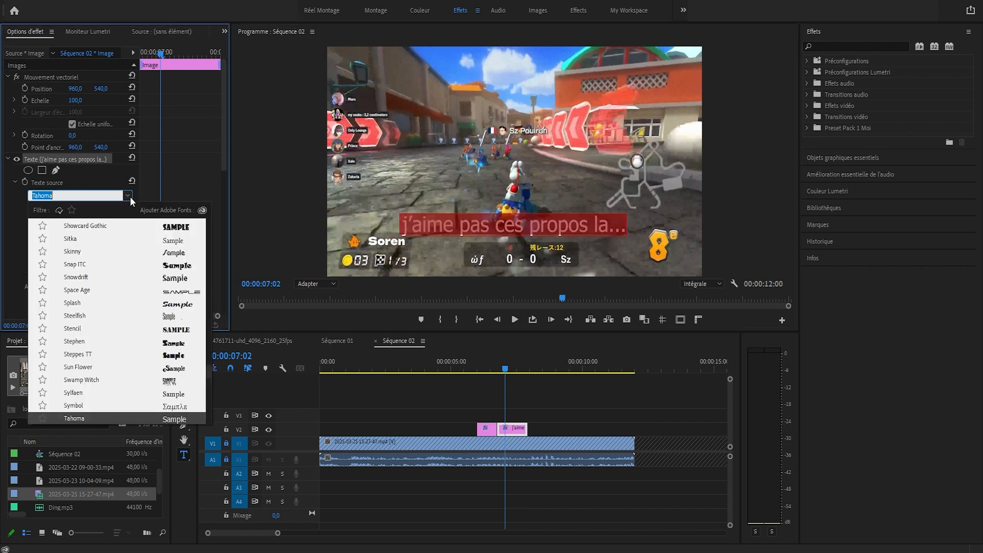
type("bebas")
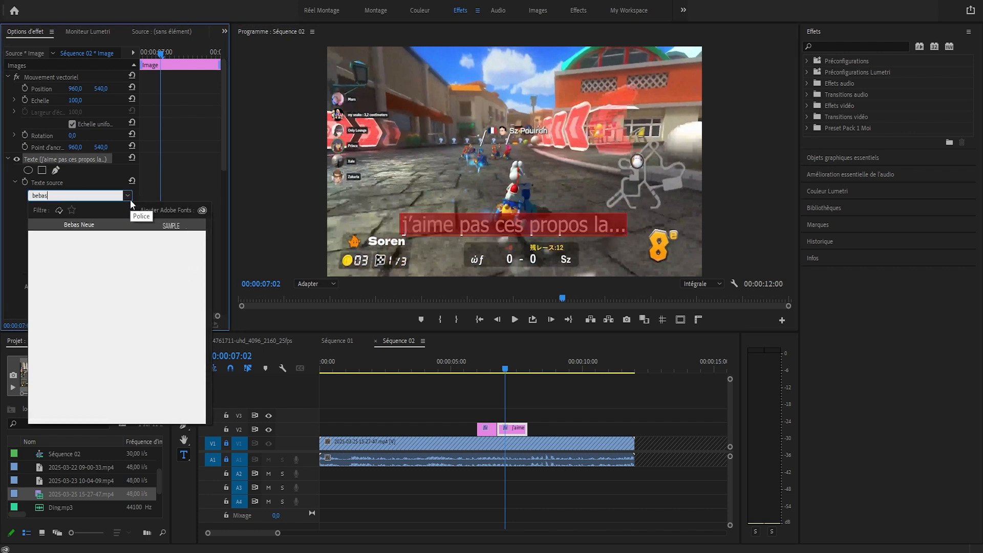
left_click(91, 226)
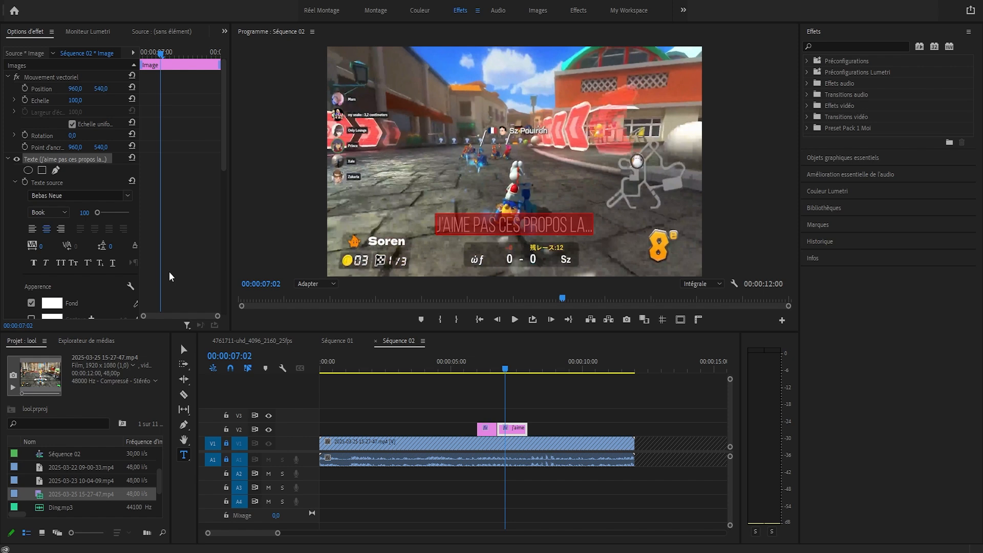
left_click(48, 212)
left_click(46, 224)
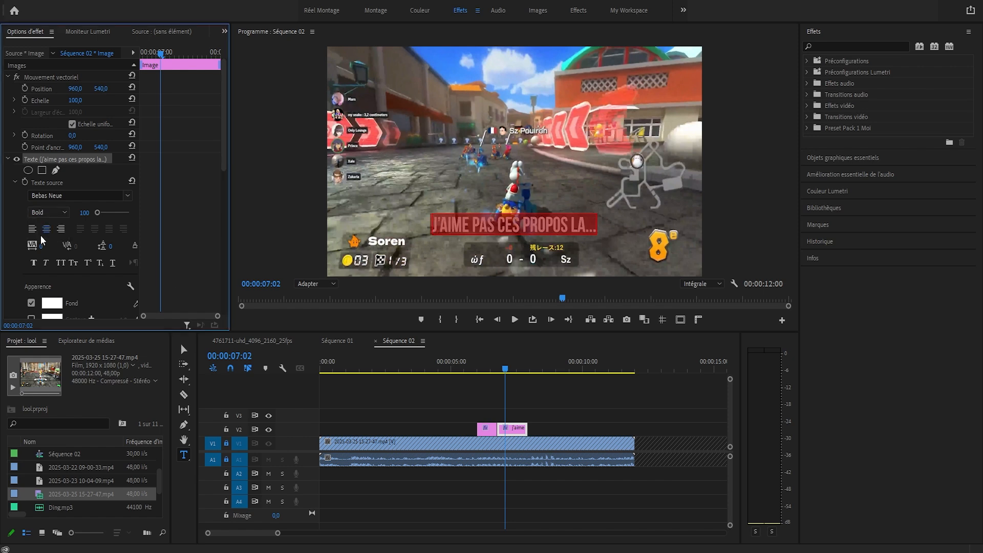
left_click(460, 417)
left_click_drag(505, 361, 488, 362)
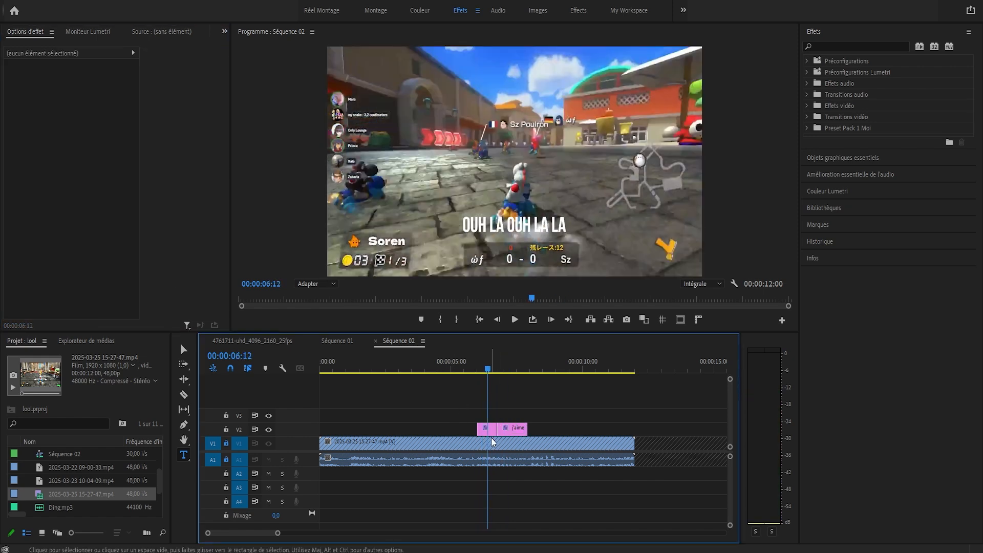
- Select the first caption's clip, enable the outline on its text and set the outline colour to black (000000)
left_click(486, 429)
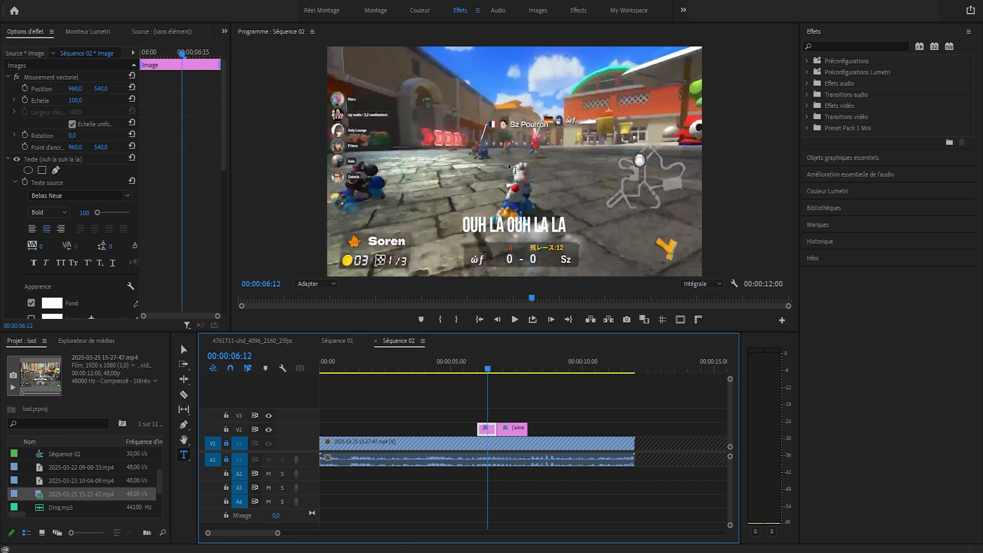
left_click(496, 223)
scroll(22, 248, "down", 4)
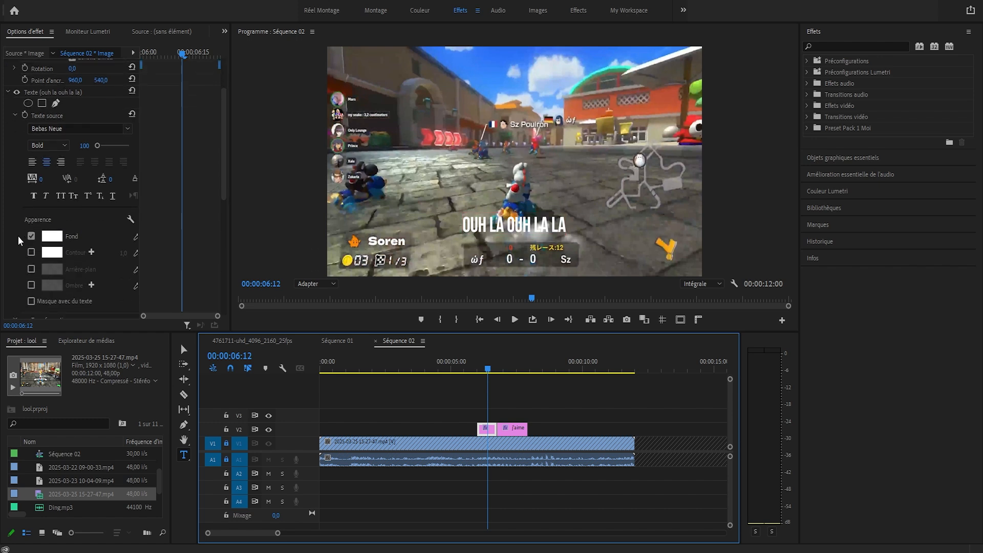
scroll(23, 239, "down", 1)
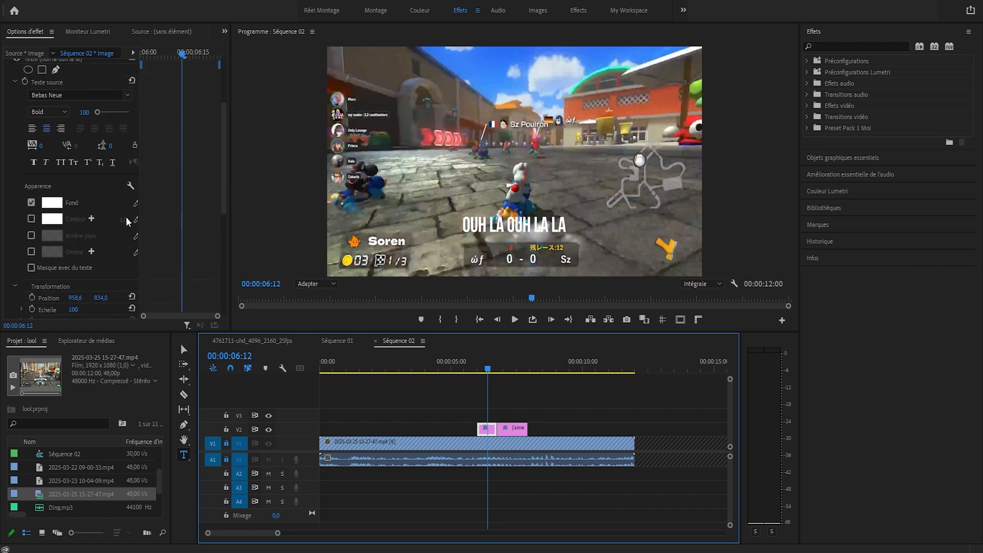
left_click(32, 219)
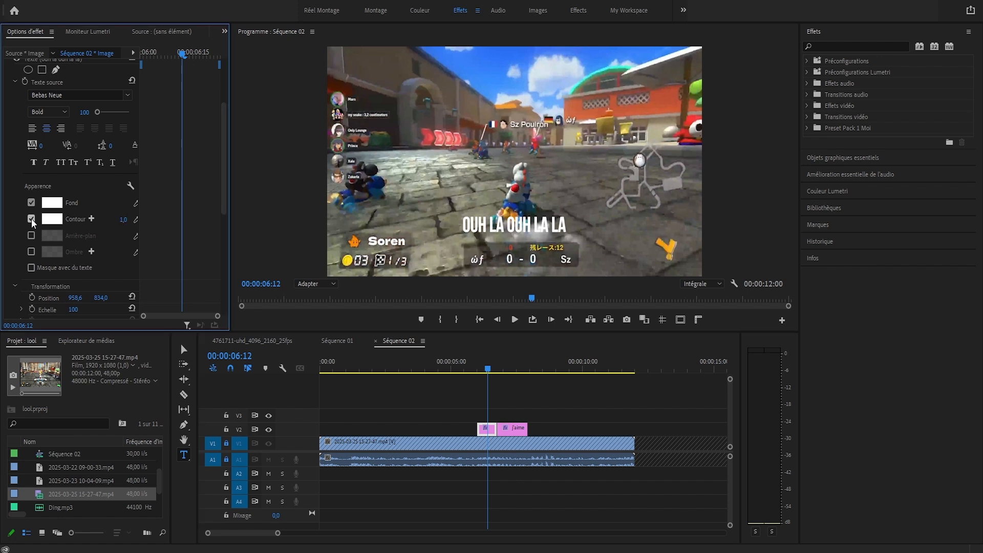
left_click(52, 219)
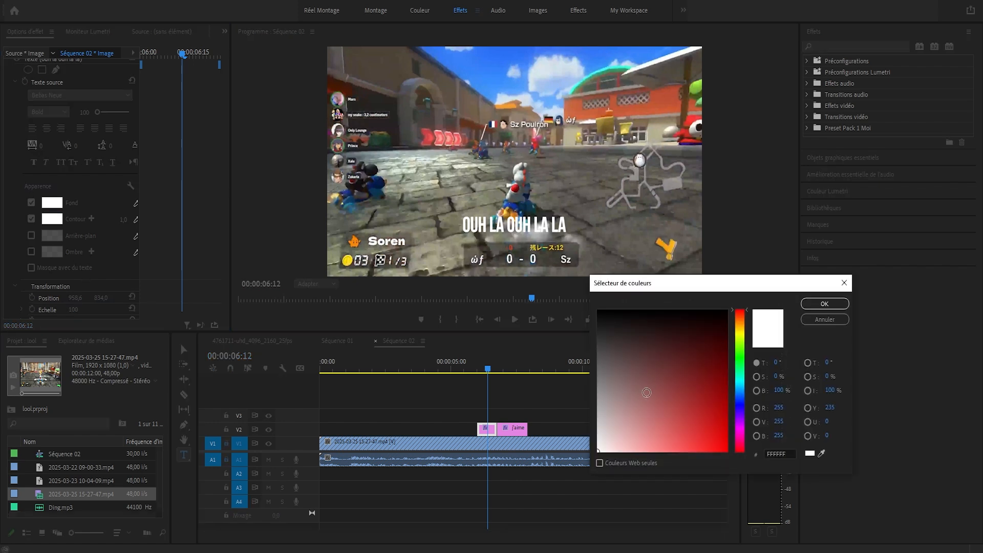
mouse_move(647, 392)
left_mouse_down()
mouse_move(648, 376)
mouse_move(554, 282)
left_mouse_up()
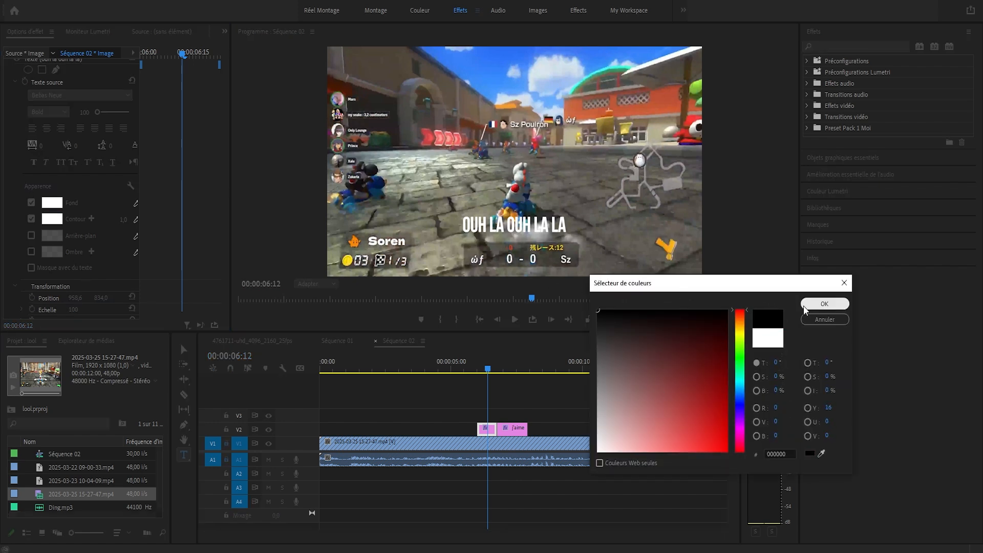
left_click(825, 304)
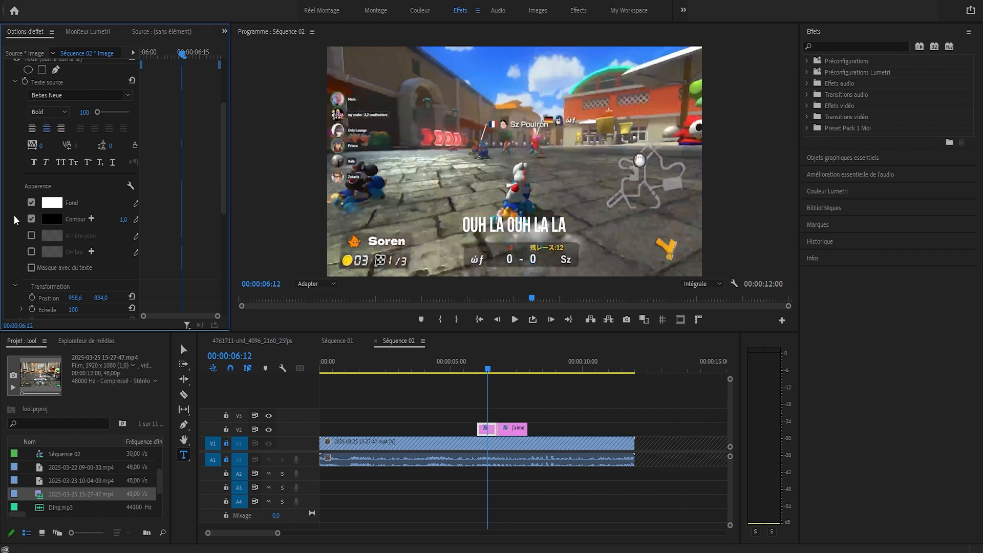
- Set the first caption's outline width to 20
mouse_move(122, 221)
left_mouse_down()
mouse_move(137, 221)
mouse_move(113, 221)
left_mouse_up()
left_click(113, 221)
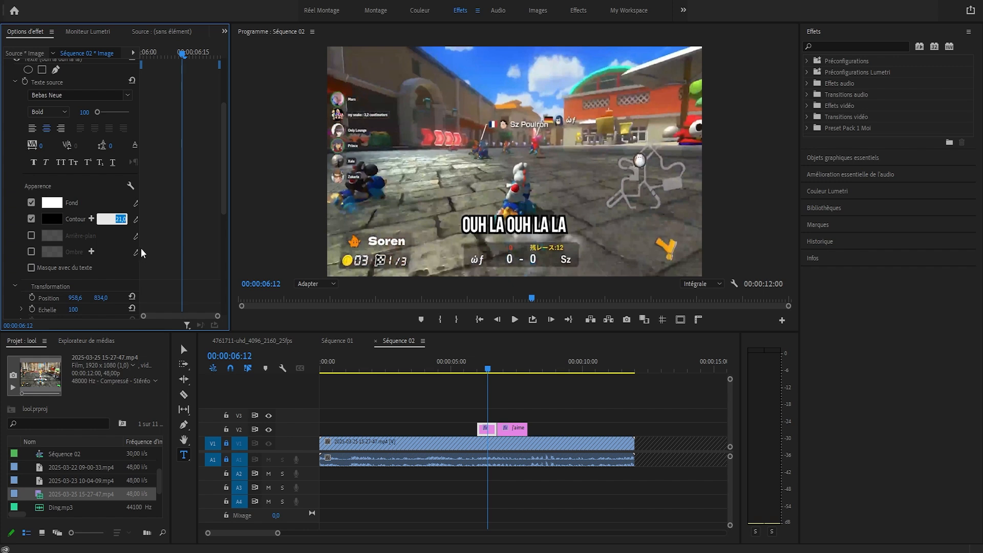
type("15")
key("Return")
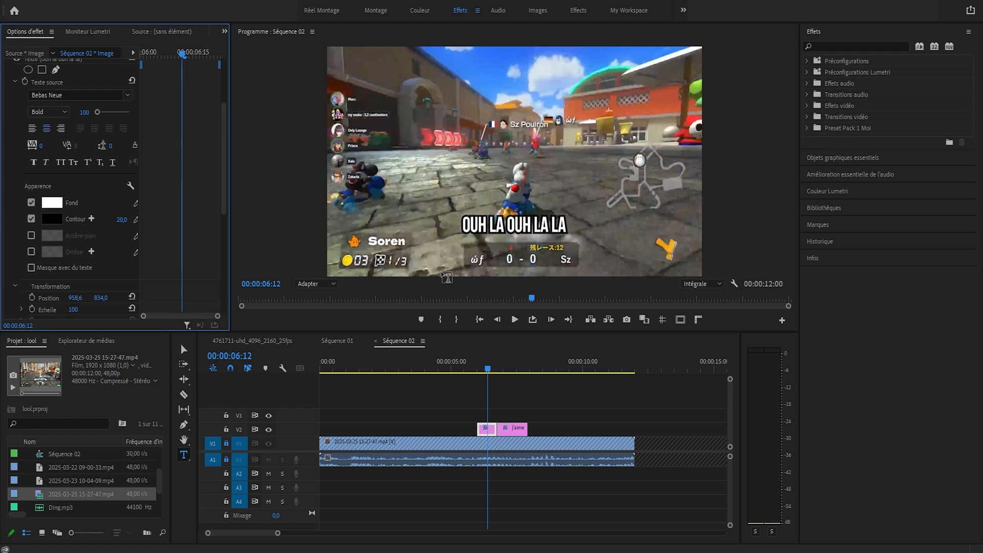
- Compare the second caption at 00:00:07:03 with the first at 00:00:06:10 and examine the first caption's appearance settings
left_click(504, 379)
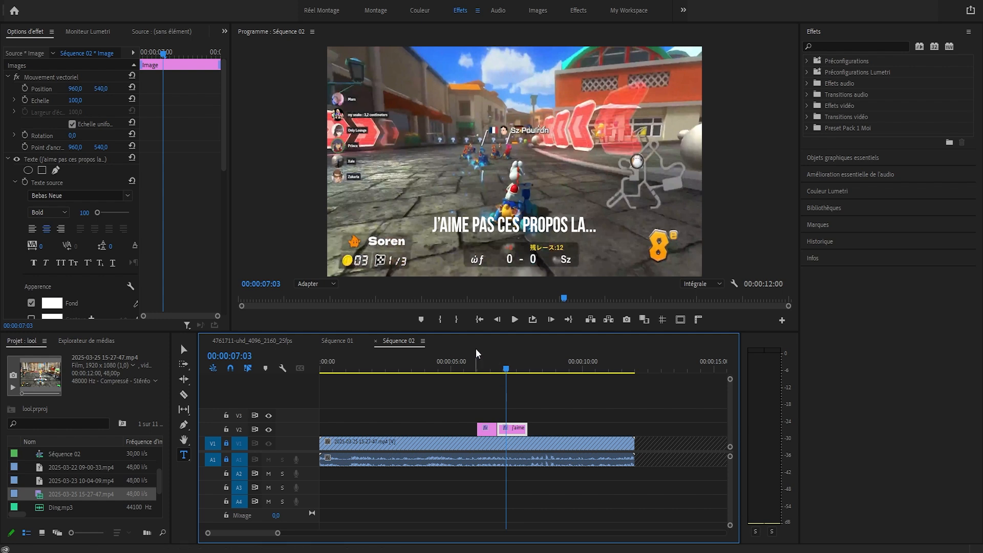
left_click(486, 365)
left_click(509, 230)
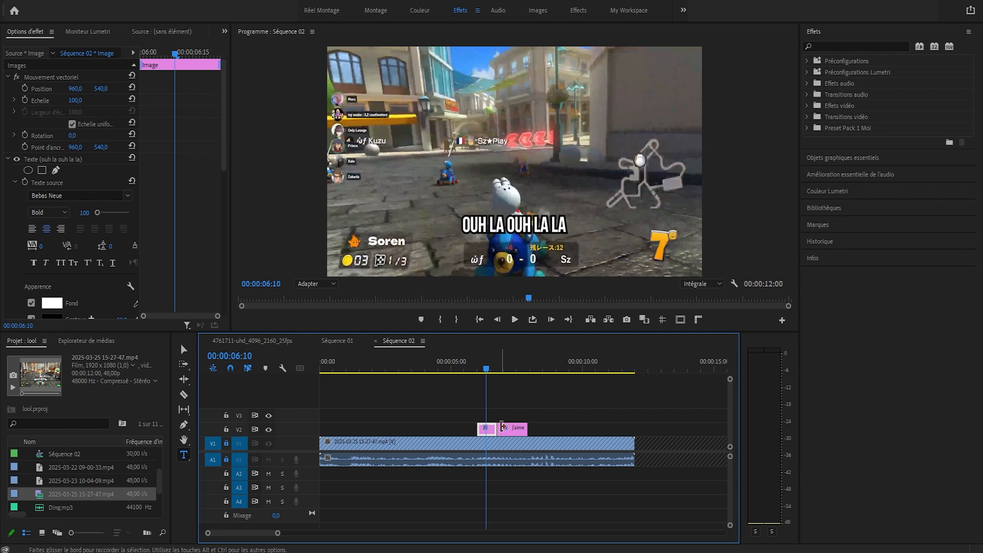
left_click(508, 226)
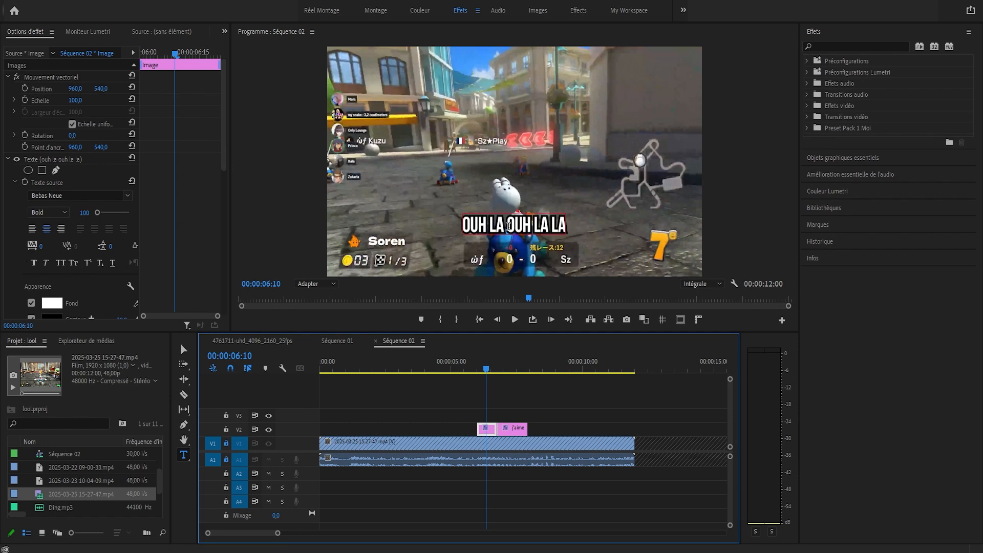
scroll(7, 268, "down", 2)
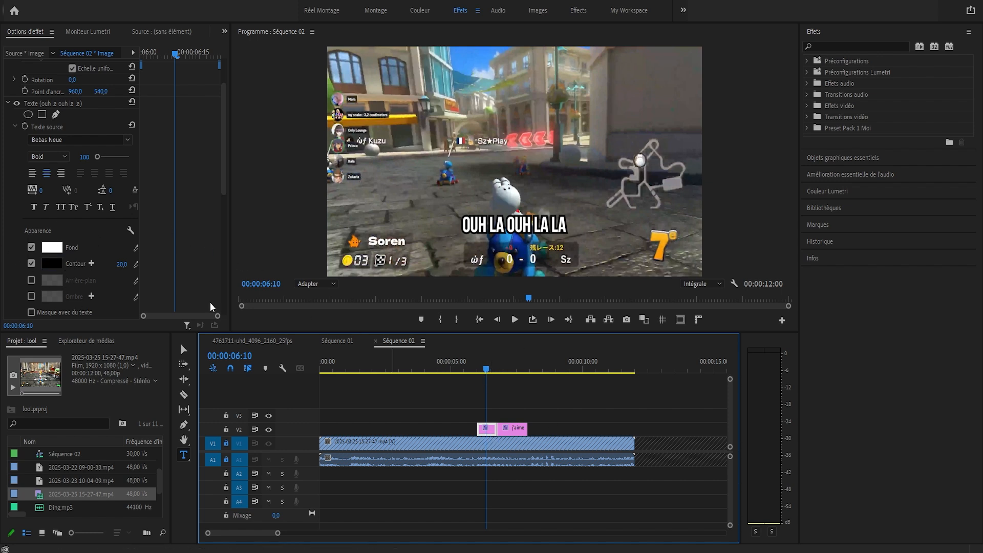
scroll(15, 194, "down", 4)
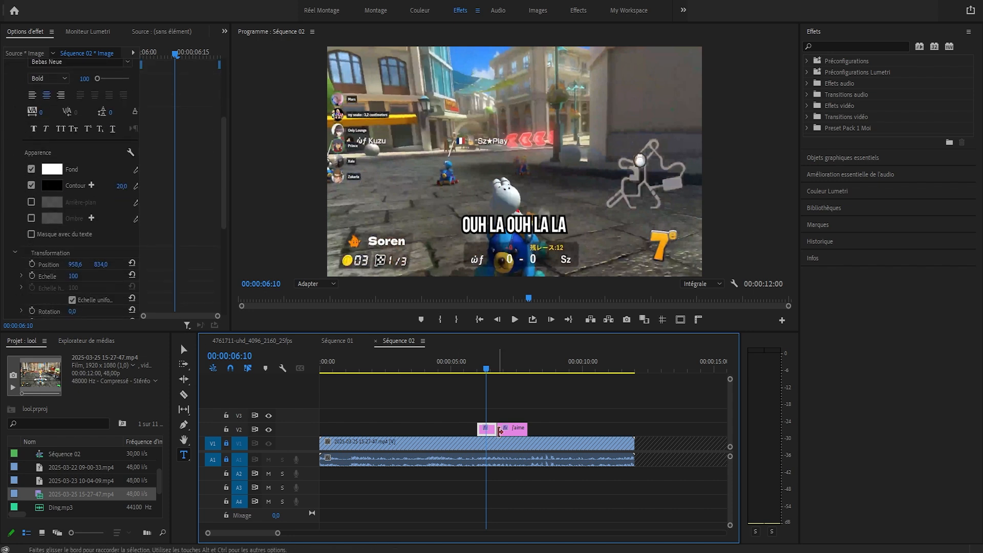
- Copy the first caption's clip and paste it on V2 after the second caption, at about 00:00:08:22
left_click(532, 360)
left_click(549, 360)
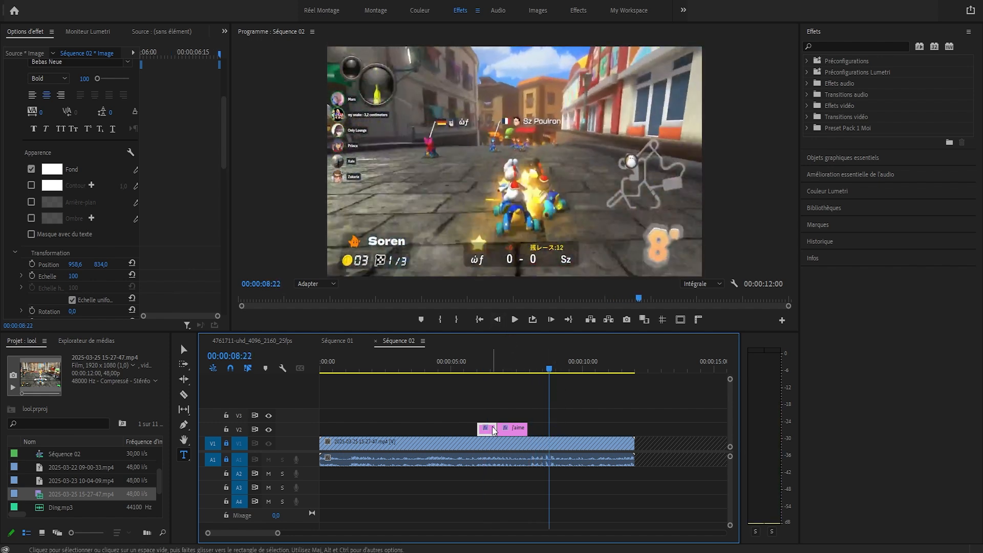
left_click(485, 400)
left_click(486, 426)
left_click(488, 430)
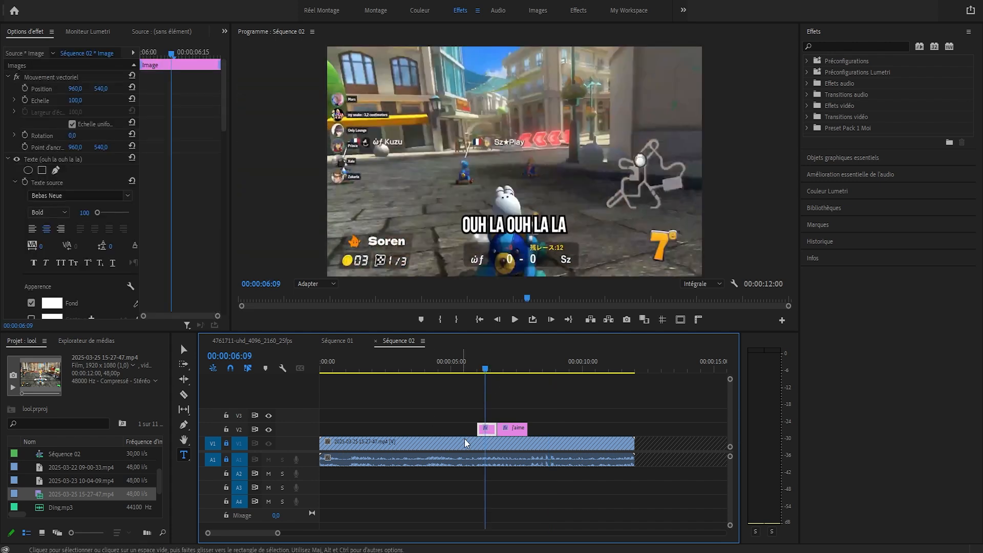
left_click(543, 365)
left_click_drag(545, 363, 558, 365)
key("ctrl+v")
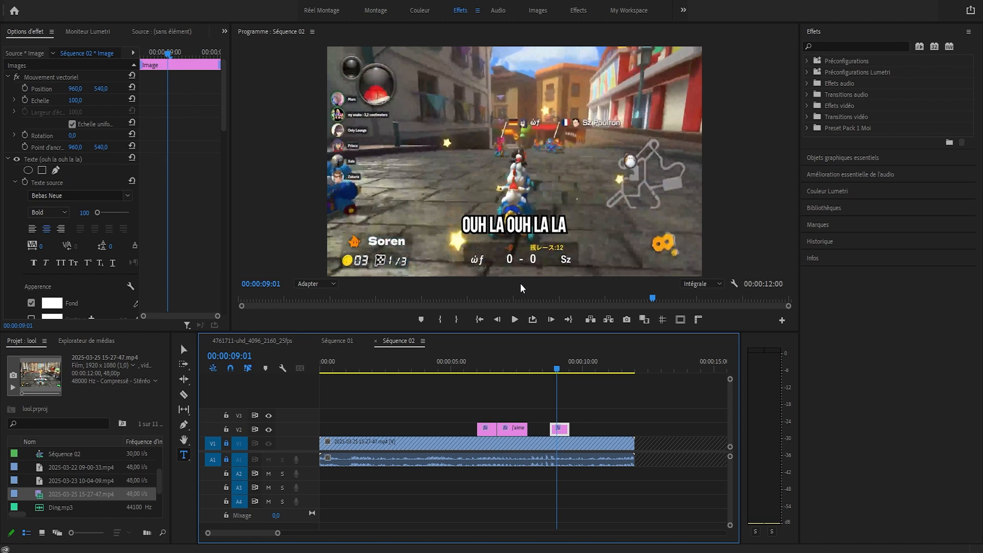
- Delete the second caption's clip and the pasted caption copy from V2
left_click(510, 419)
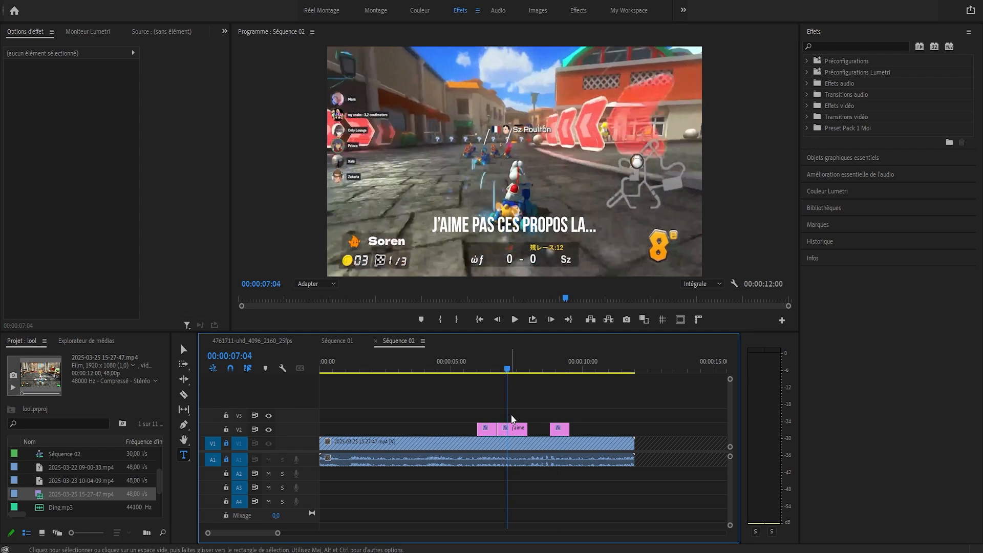
left_click(515, 428)
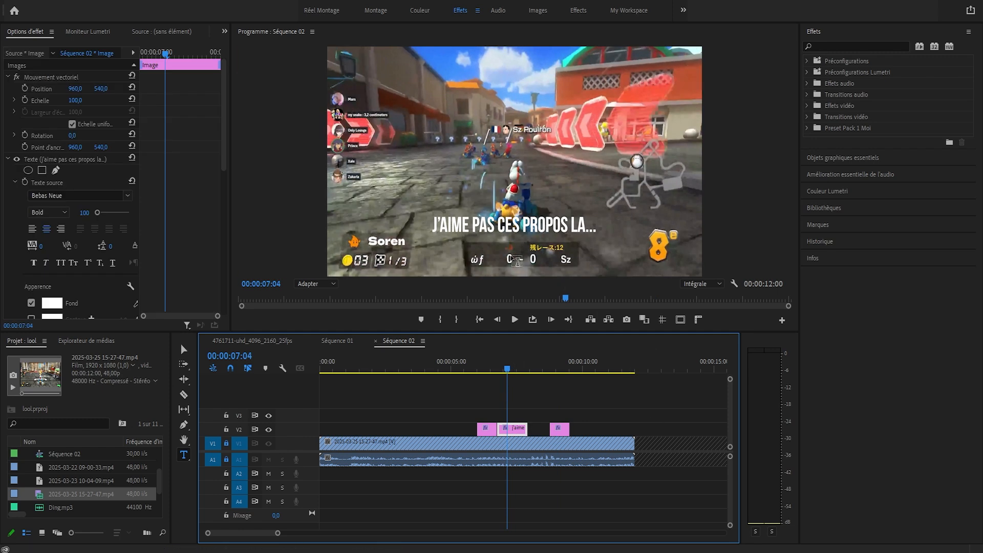
left_click_drag(578, 414, 517, 430)
key("Delete")
left_click(432, 432)
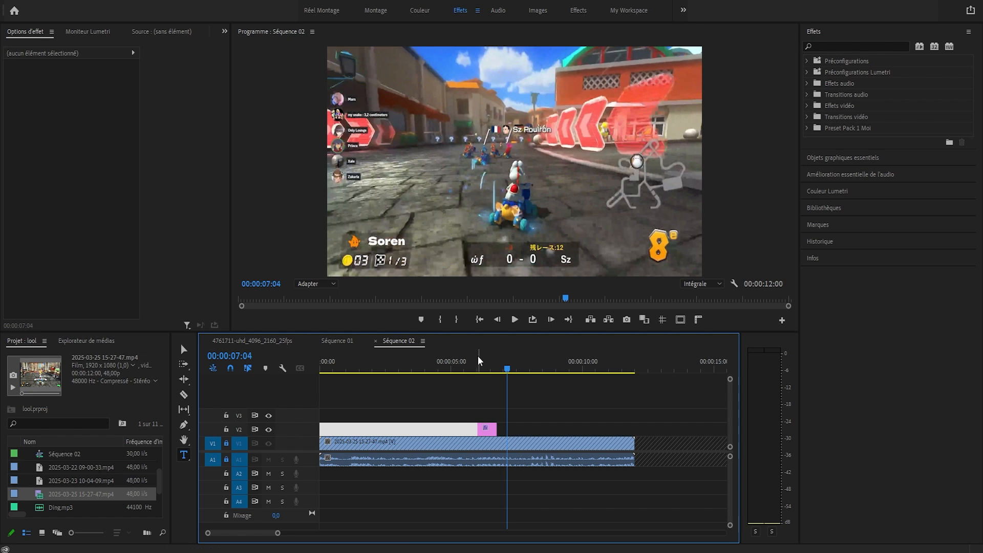
- Select the remaining caption's clip at 00:00:06:10 and delete the duplicate "ouh la ouh la la" text layer without the outline
left_click(487, 364)
left_click(487, 430)
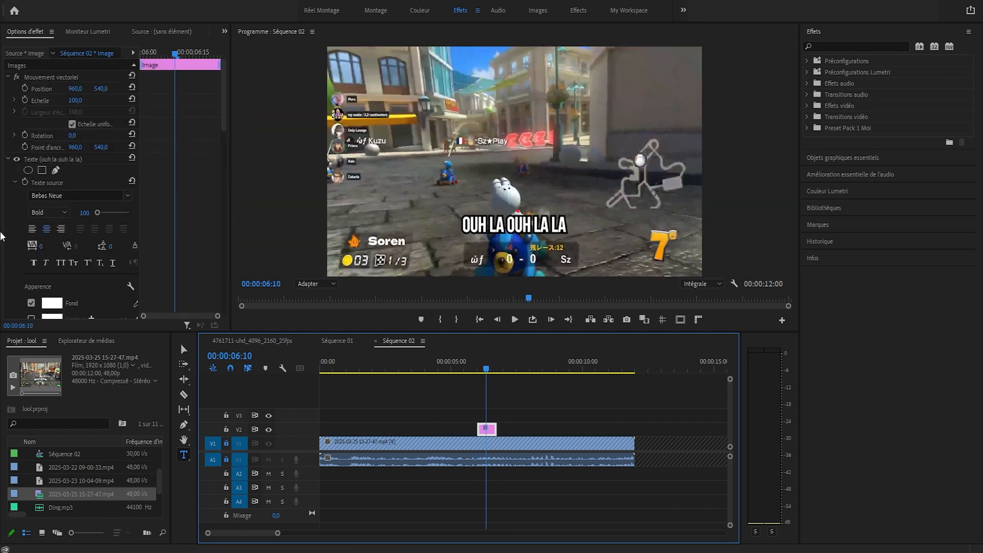
scroll(6, 223, "down", 5)
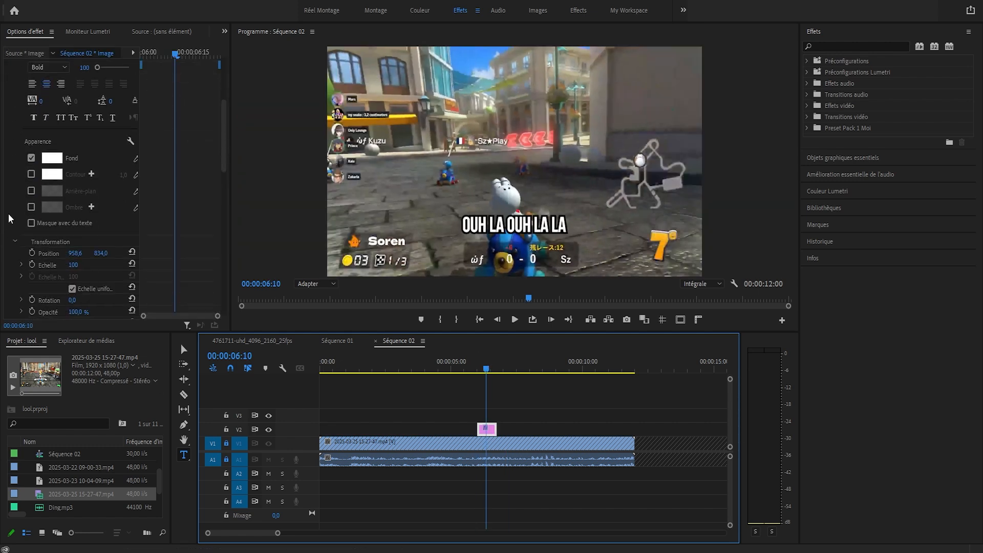
scroll(8, 215, "up", 6)
scroll(18, 204, "down", 8)
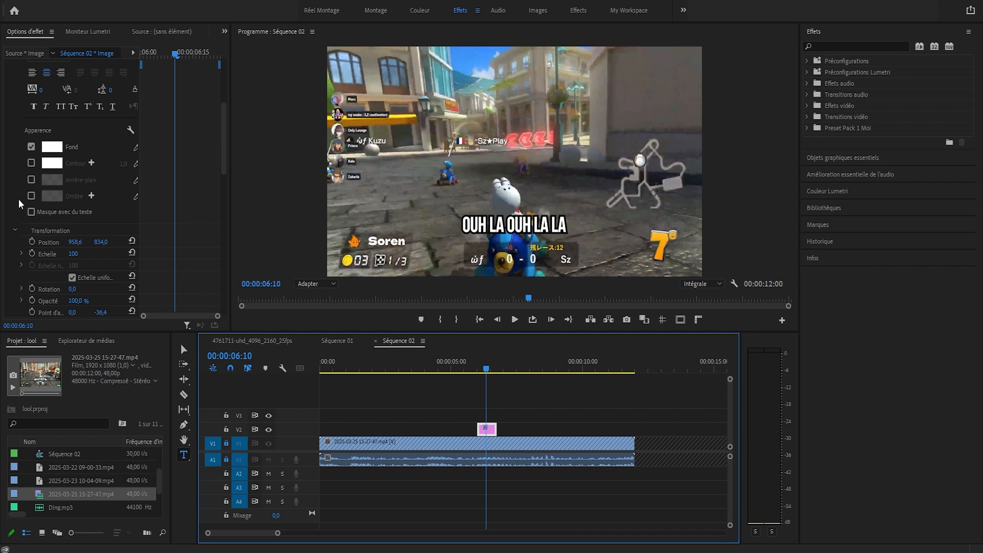
left_click(37, 187)
left_click(43, 162)
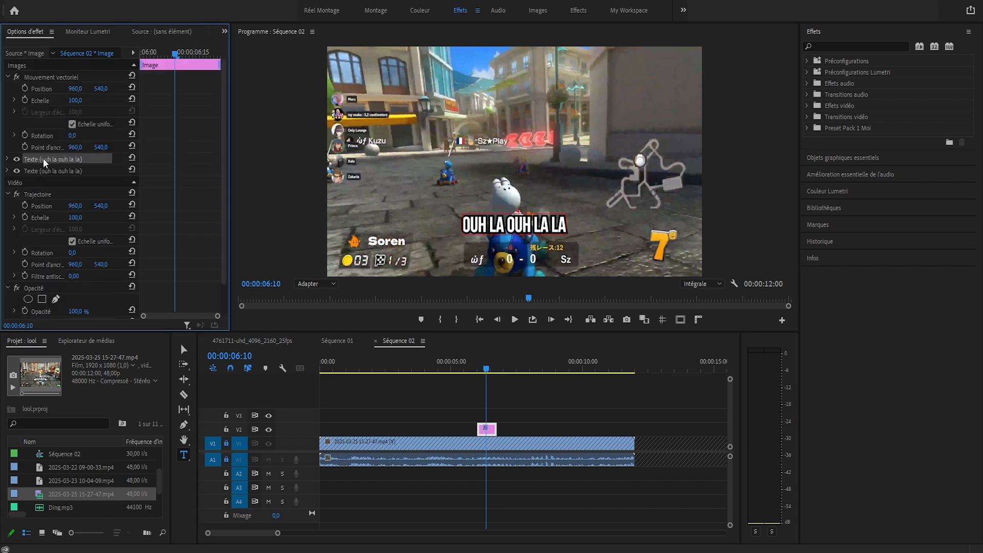
key("Delete")
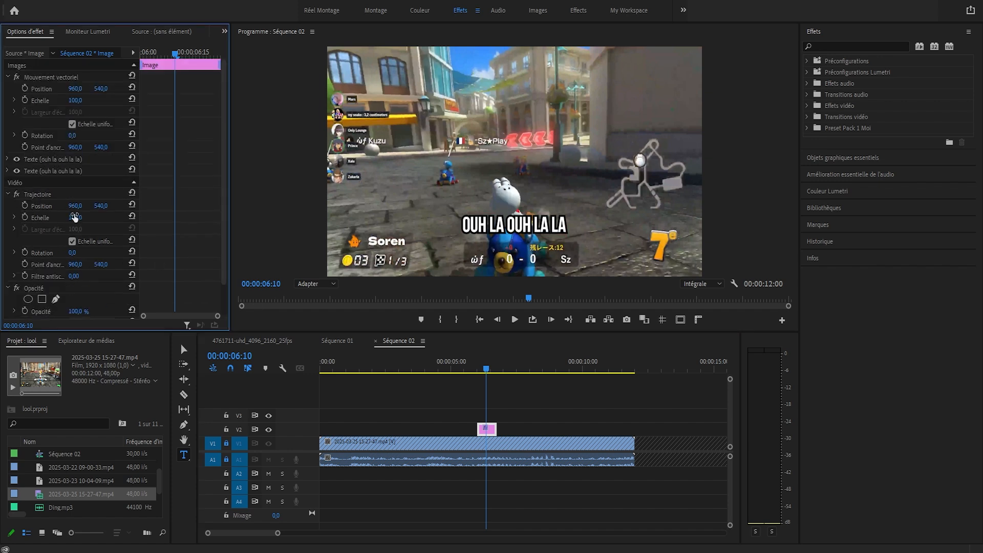
left_click(49, 160)
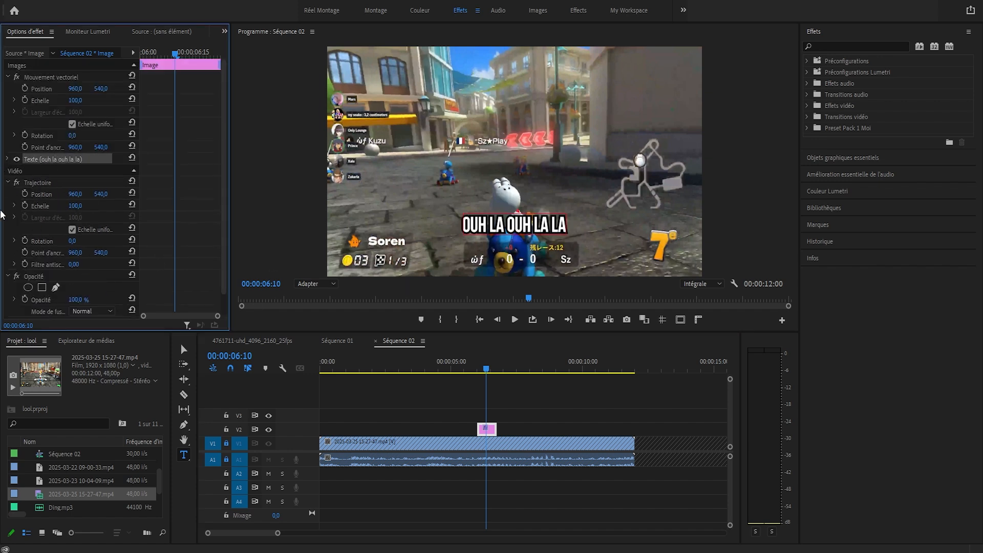
left_click(7, 116)
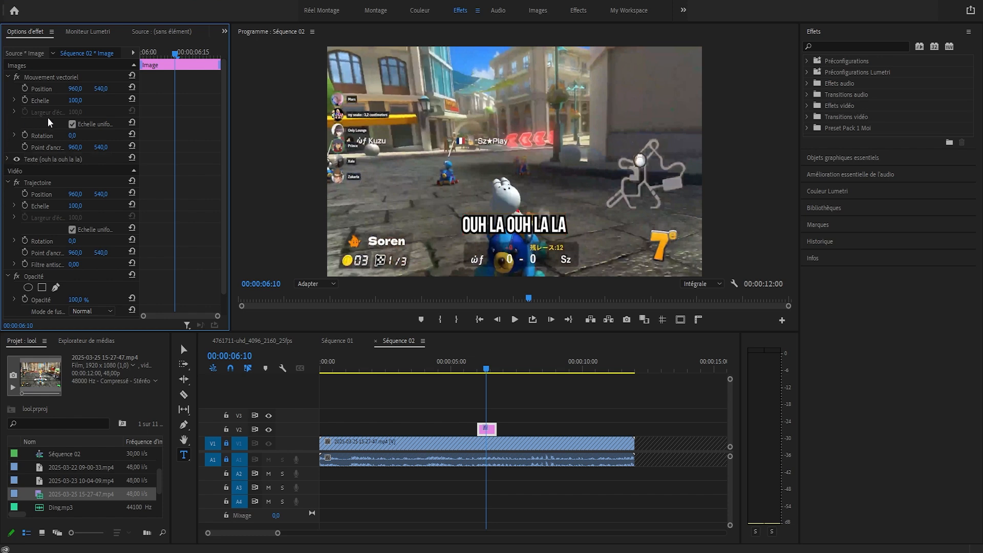
- Try a vector motion scale of 75 on the caption and restore it to 100
left_click(75, 101)
type("75")
key("Return")
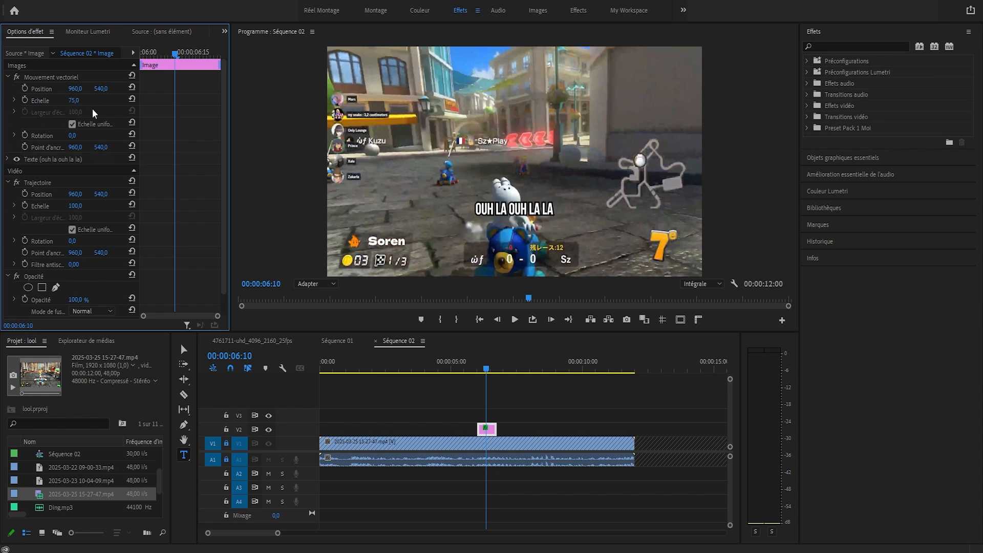
left_click(82, 98)
type("100")
key("Return")
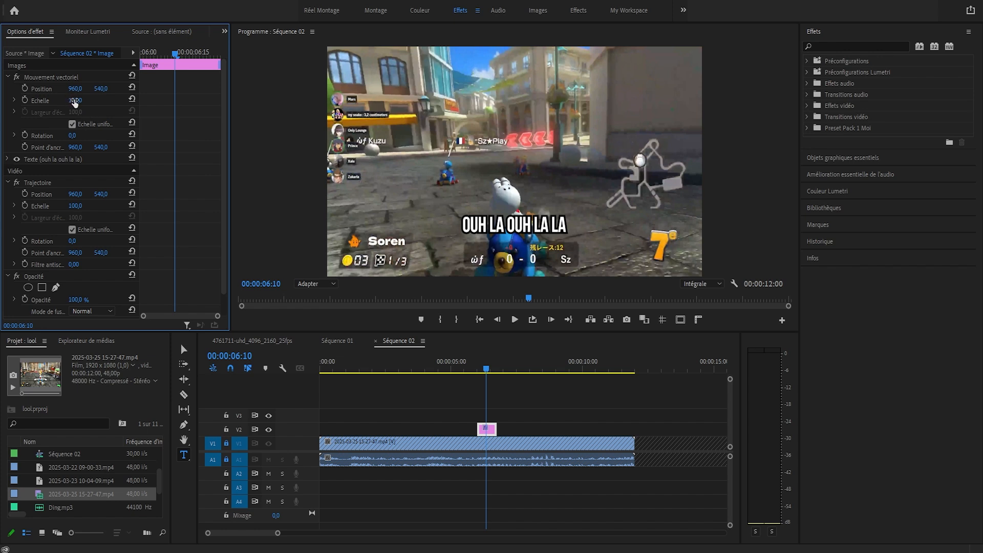
- Try adjusting the caption's vector motion scale, undo it, and check where the anchor point sits in the frame
left_click_drag(75, 103, 87, 102)
key("ctrl+z")
left_click(42, 150)
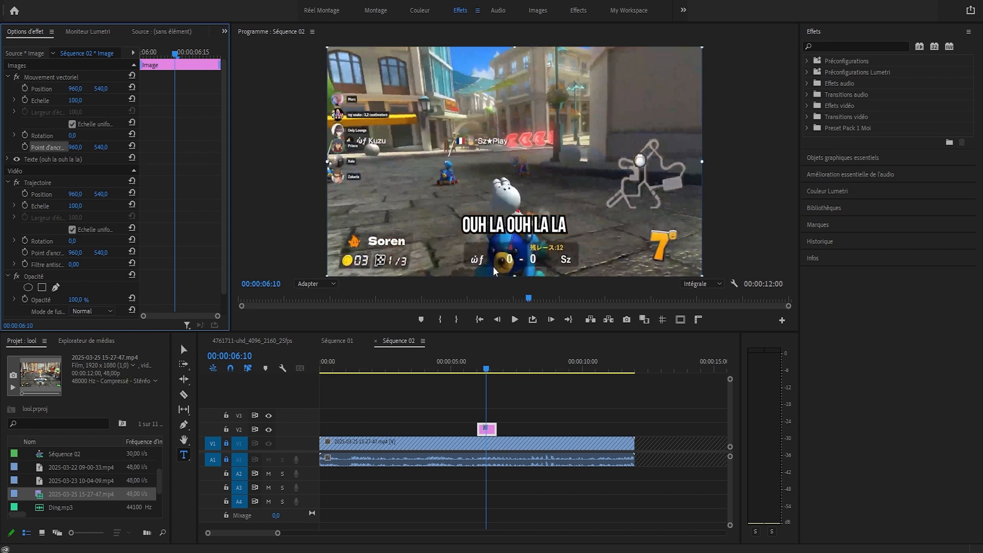
left_click(518, 211)
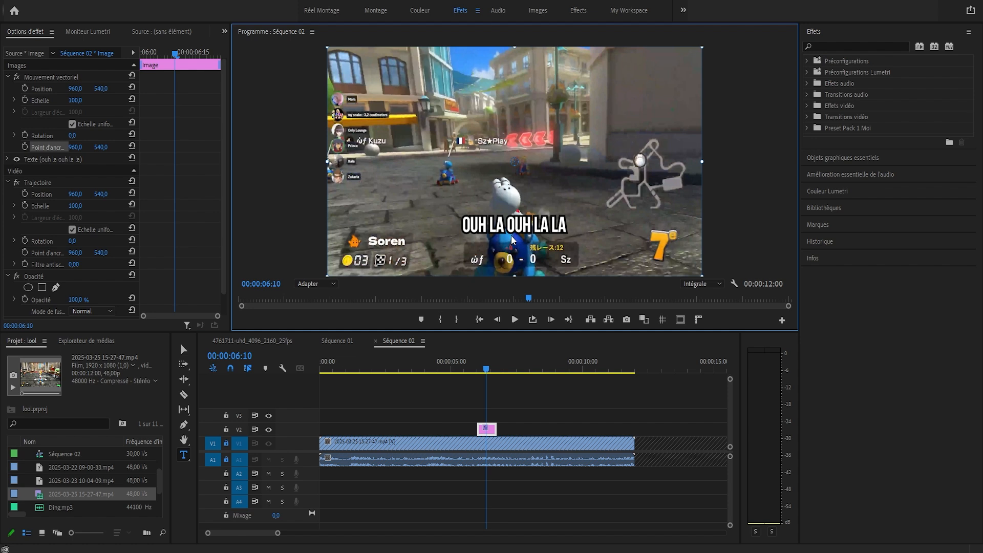
left_click(506, 401)
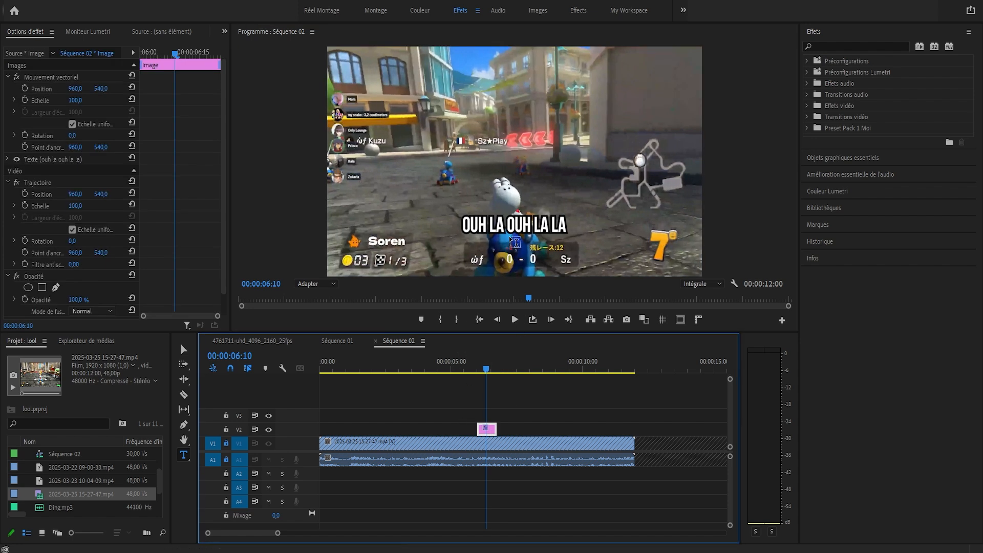
- Using the Selection tool, move the caption's vector motion anchor point onto the centre of its text, at 960, 833.6
key("v")
scroll(513, 238, "up", 2)
left_click_drag(76, 100, 83, 100)
key("ctrl+z")
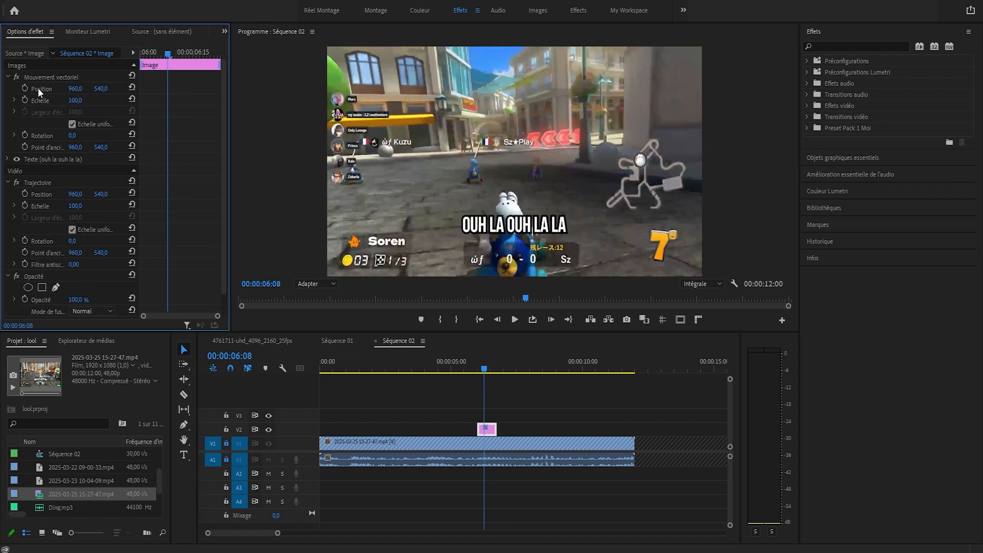
left_click(42, 76)
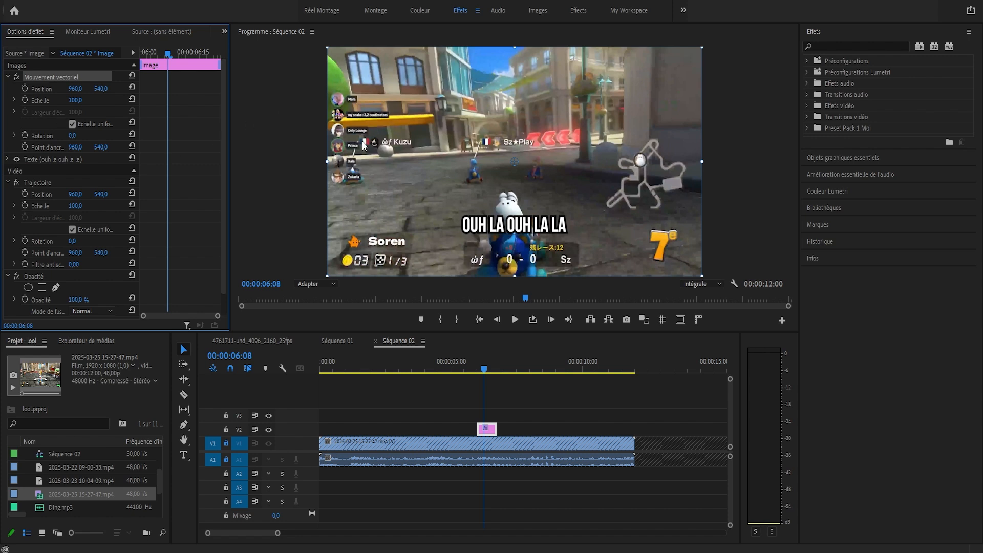
left_click_drag(515, 161, 514, 225)
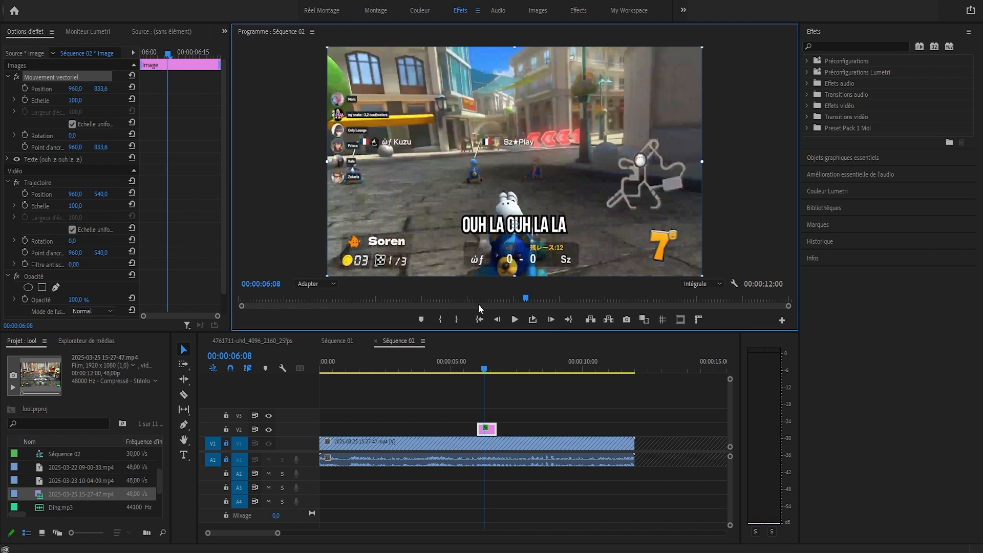
- Test scaling the caption around its new anchor point, undo that change, and set its vector motion scale to 75
mouse_move(74, 101)
left_mouse_down()
mouse_move(102, 100)
mouse_move(62, 100)
mouse_move(83, 102)
left_mouse_up()
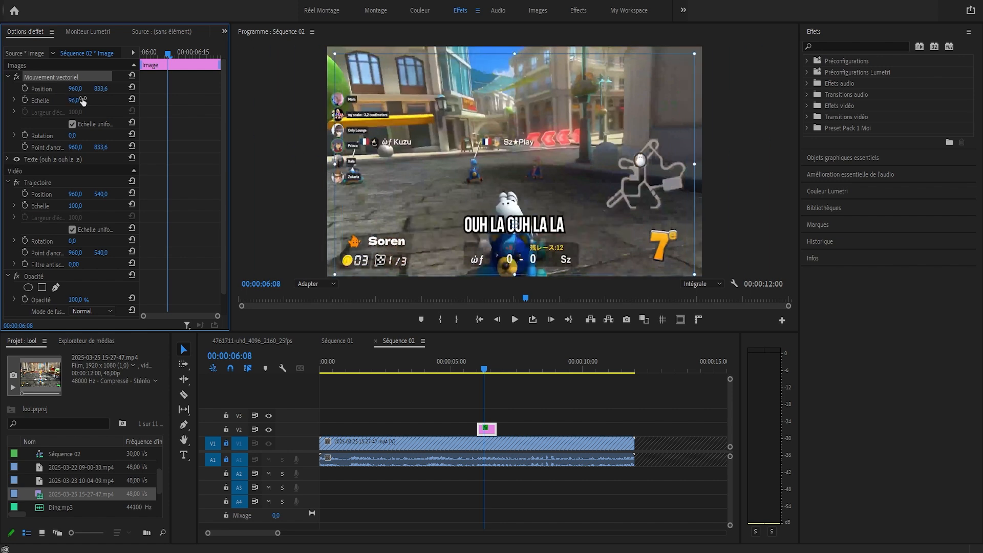
key("ctrl+z")
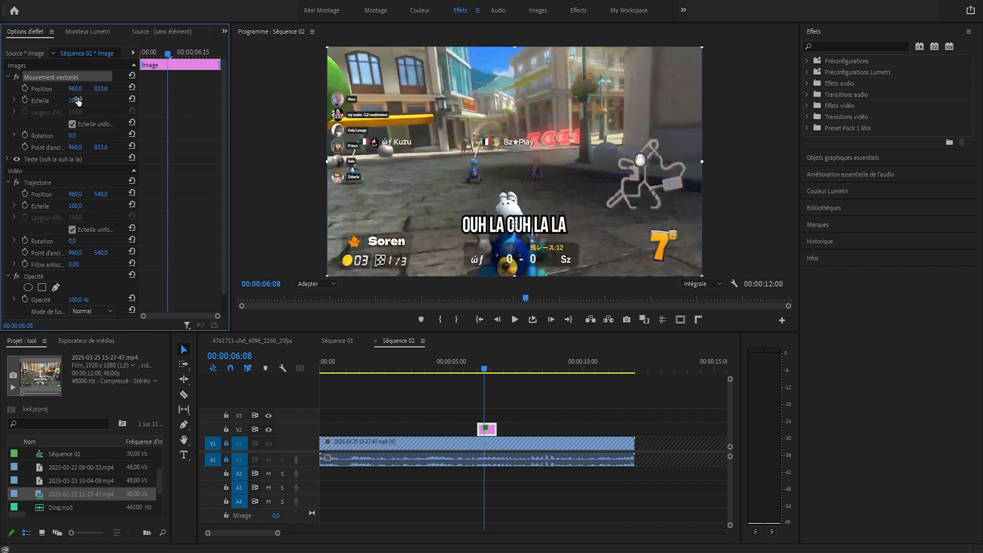
left_click(77, 100)
type("75")
key("Return")
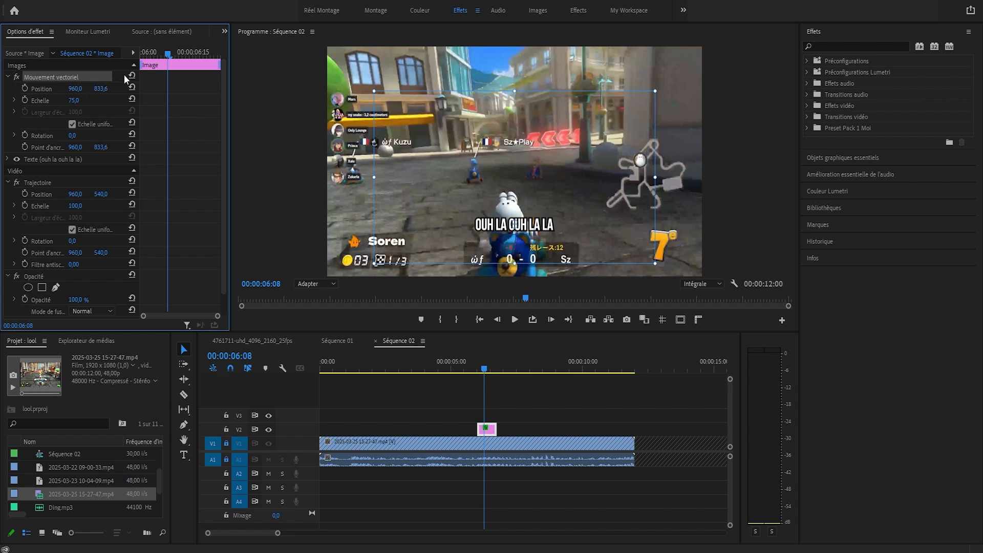
left_click(6, 145)
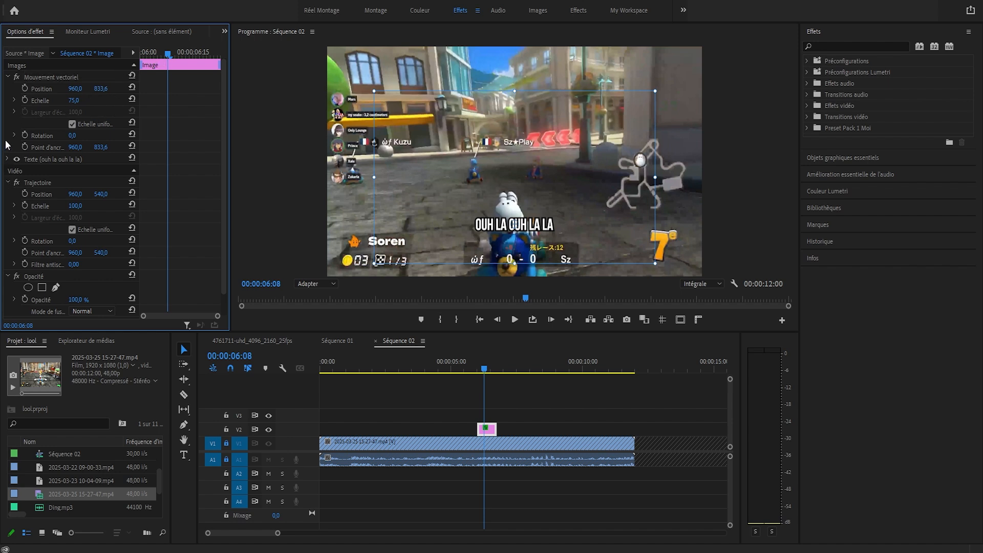
- At the start of the caption clip, 00:00:06:00, set the vector motion scale to 85 and enable keyframing for it
left_click_drag(164, 50, 22, 101)
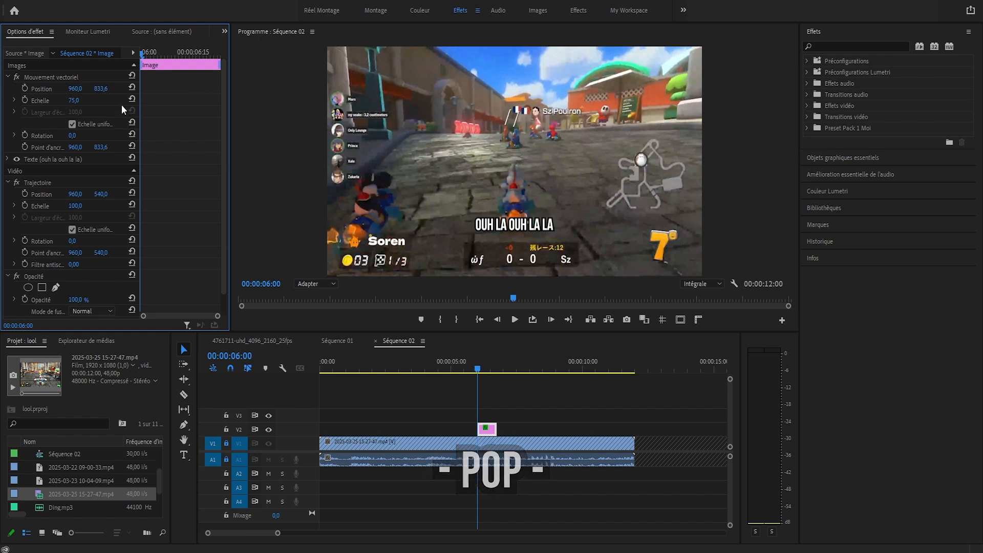
left_click(75, 101)
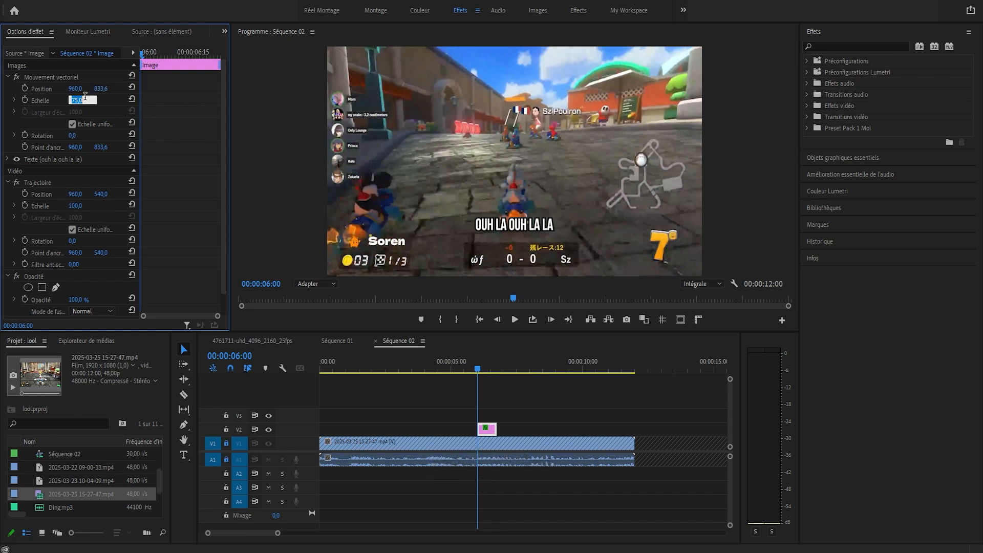
type("85")
key("Return")
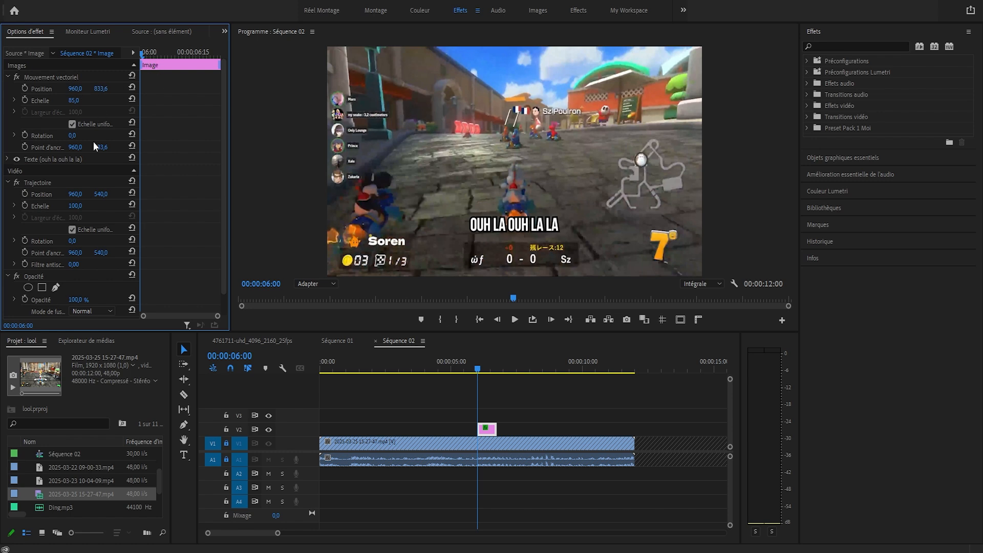
mouse_move(217, 317)
left_mouse_down()
mouse_move(202, 318)
mouse_move(214, 318)
left_mouse_up()
left_click(25, 101)
- Add two more vector motion scale keyframes at 85, one at 00:00:06:09 and one at about 00:00:06:12
left_click_drag(143, 54, 113, 47)
key("space")
key("space")
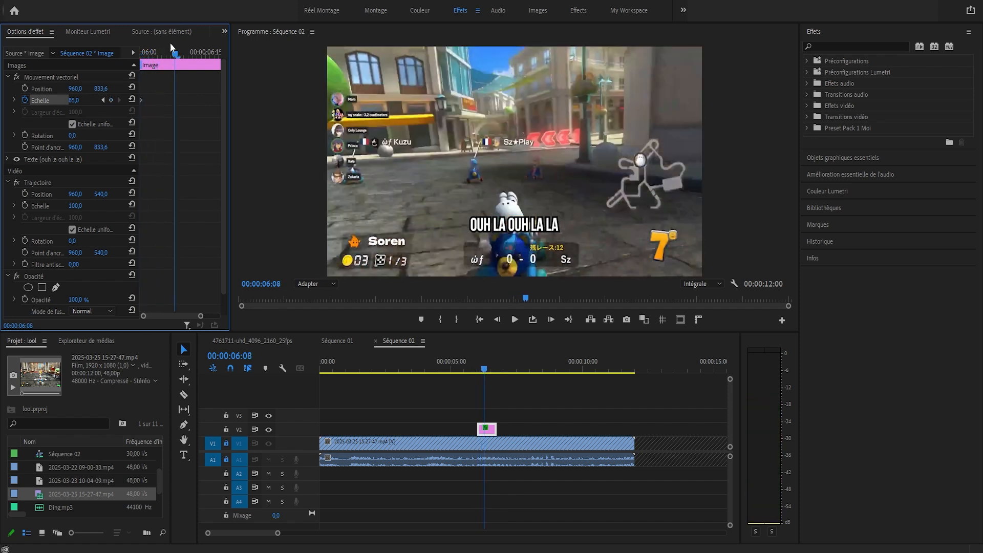
left_click_drag(176, 51, 180, 51)
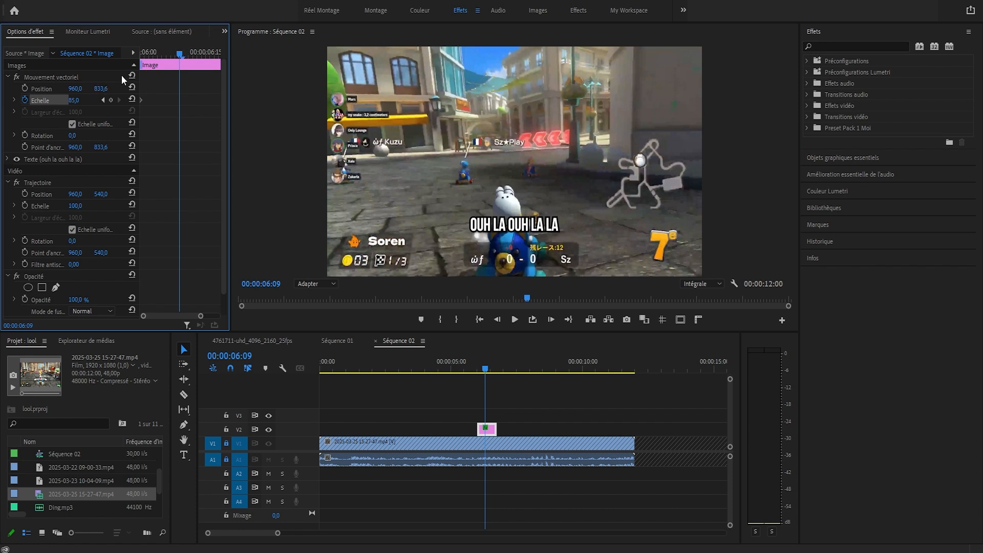
left_click_drag(186, 51, 202, 51)
left_click(110, 99)
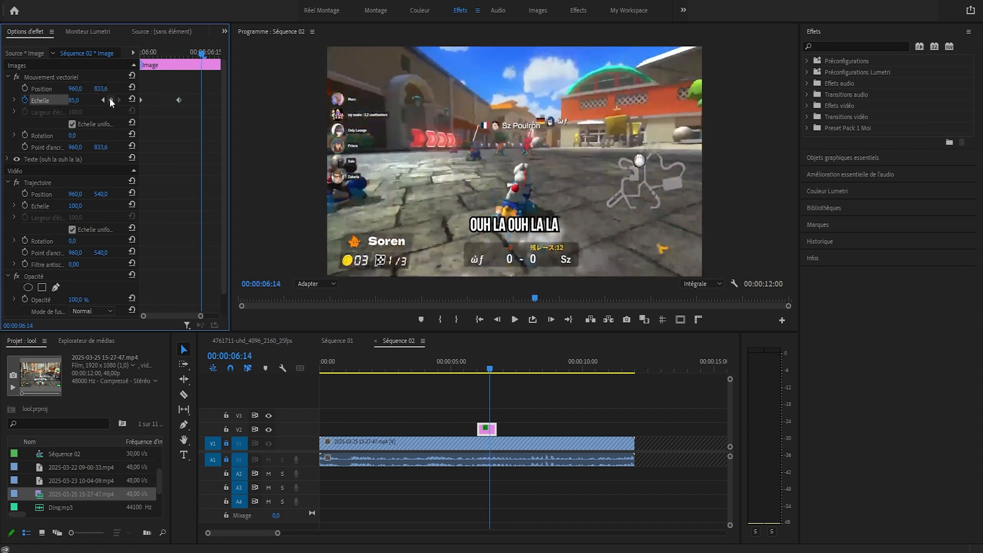
left_click_drag(198, 100, 195, 100)
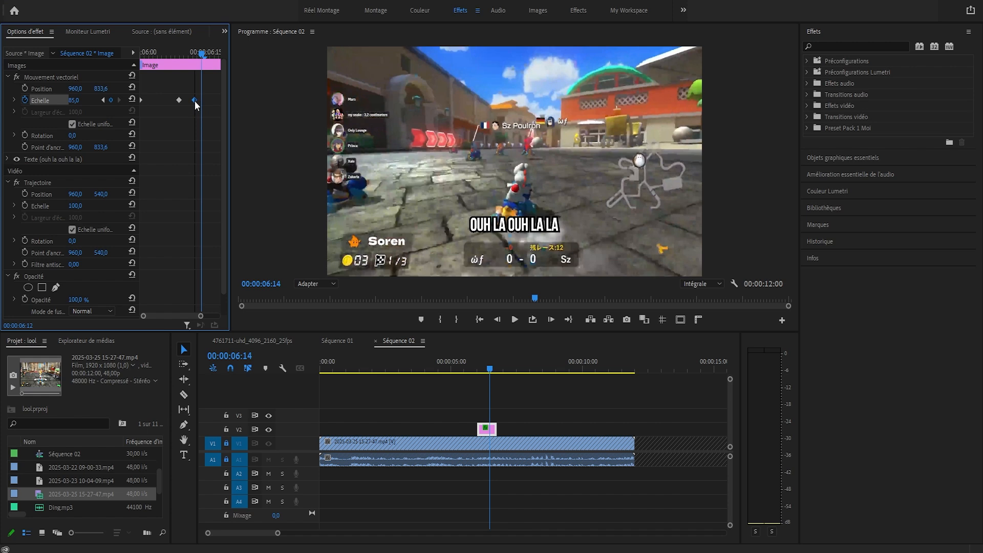
- Set the first scale keyframe, at 00:00:06:00, to 0 and play the caption's appearance
left_click(179, 47)
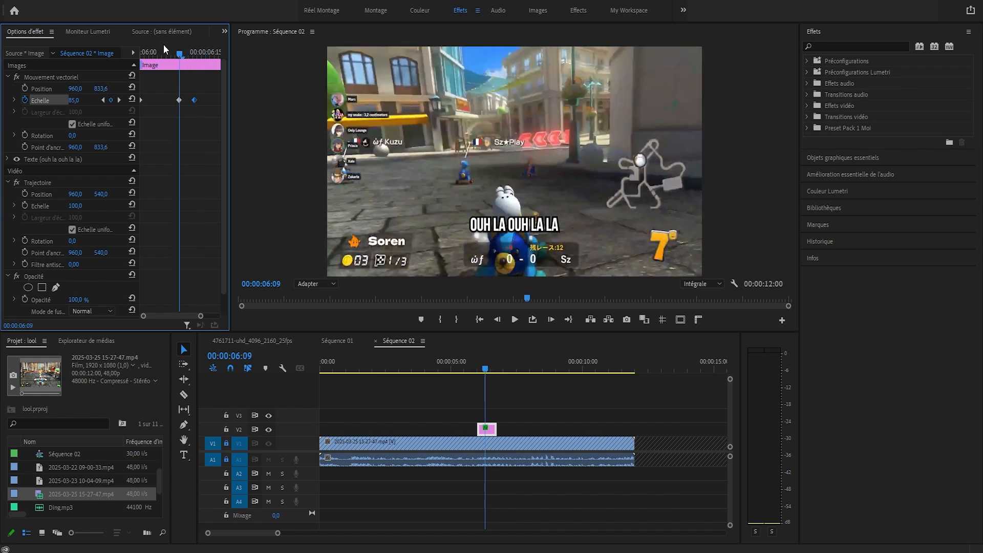
left_click_drag(169, 50, 142, 54)
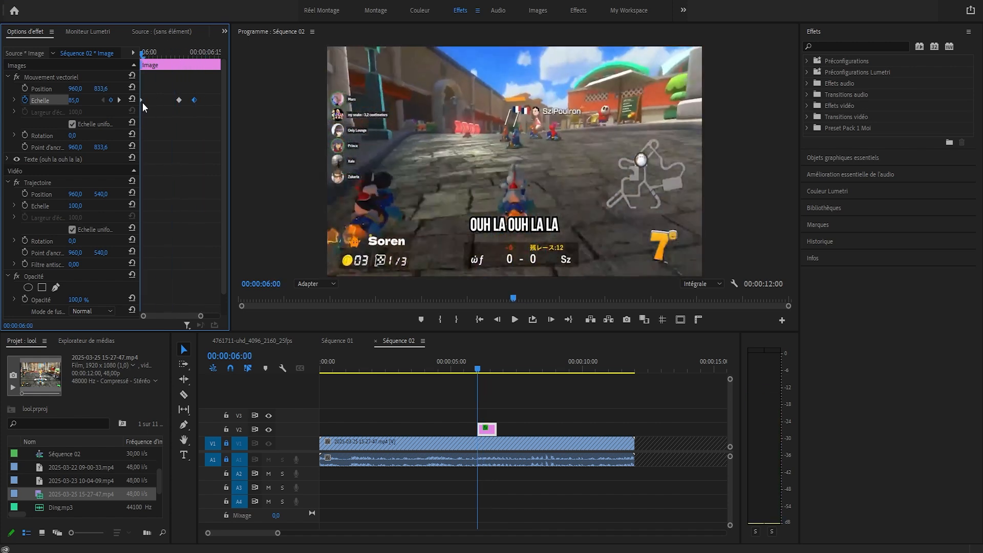
left_click(82, 97)
key("Return")
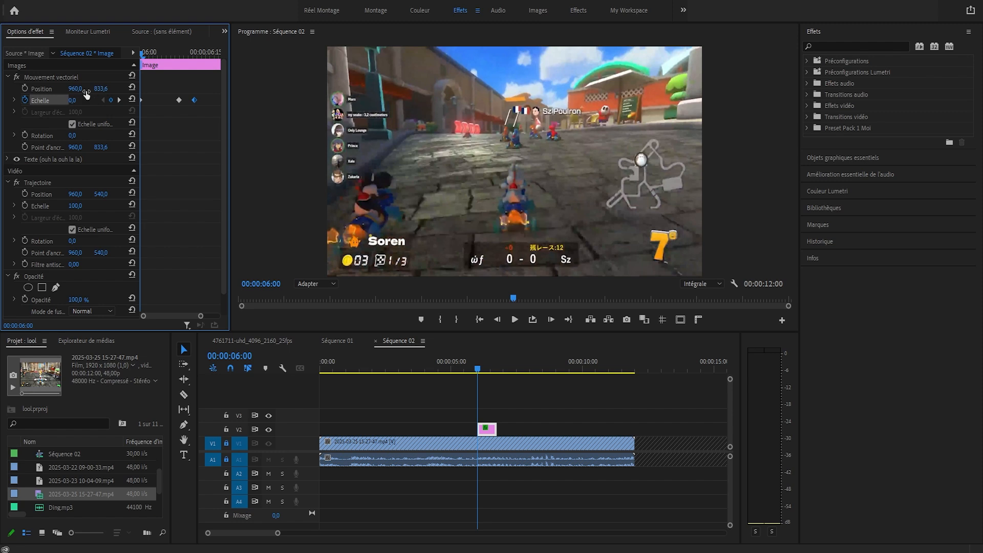
key("space")
key("space")
- Shorten the pop by moving the middle scale keyframe to 00:00:06:06 and the last one to about 00:00:06:08
mouse_move(178, 101)
left_mouse_down()
mouse_move(169, 98)
mouse_move(189, 99)
mouse_move(176, 100)
left_mouse_up()
left_click(172, 54)
left_click_drag(172, 53, 185, 53)
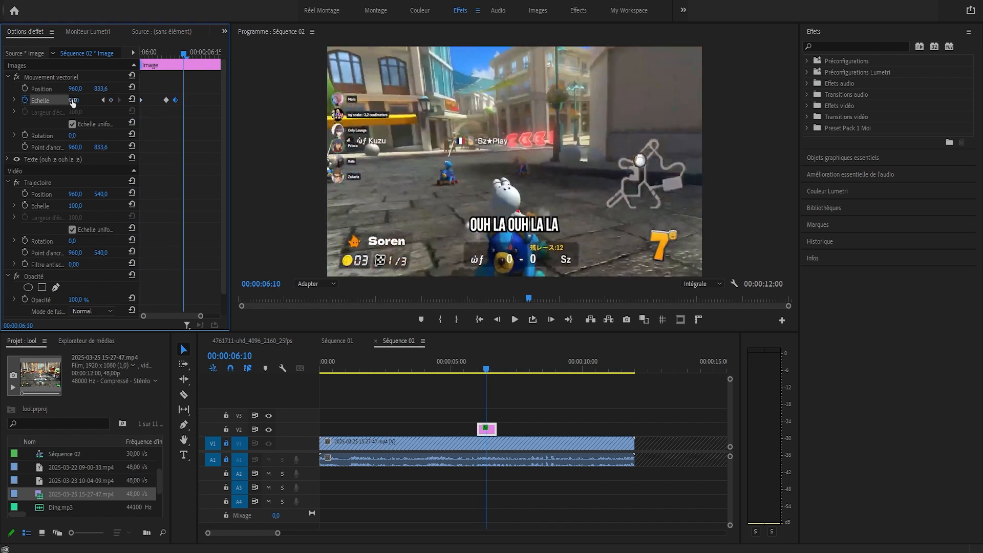
left_click_drag(184, 54, 166, 53)
left_click(166, 100)
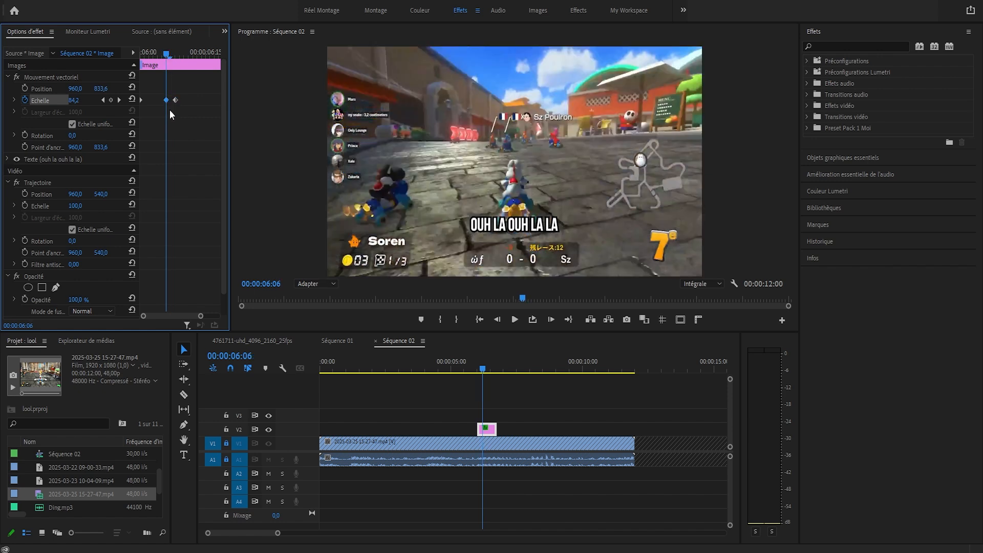
left_click_drag(166, 100, 166, 100)
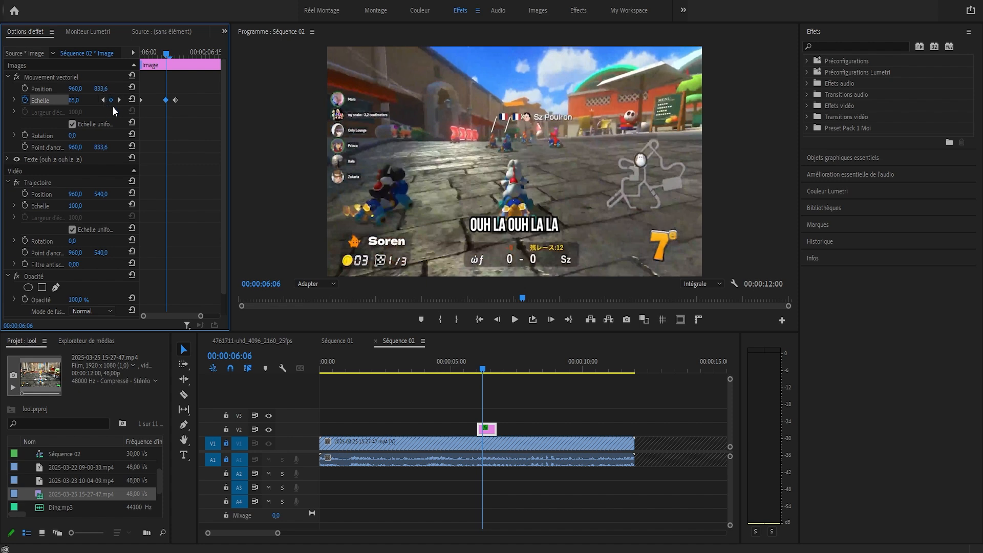
- Set the vector motion scale to 95 on the middle keyframe at 00:00:06:06
key("Left")
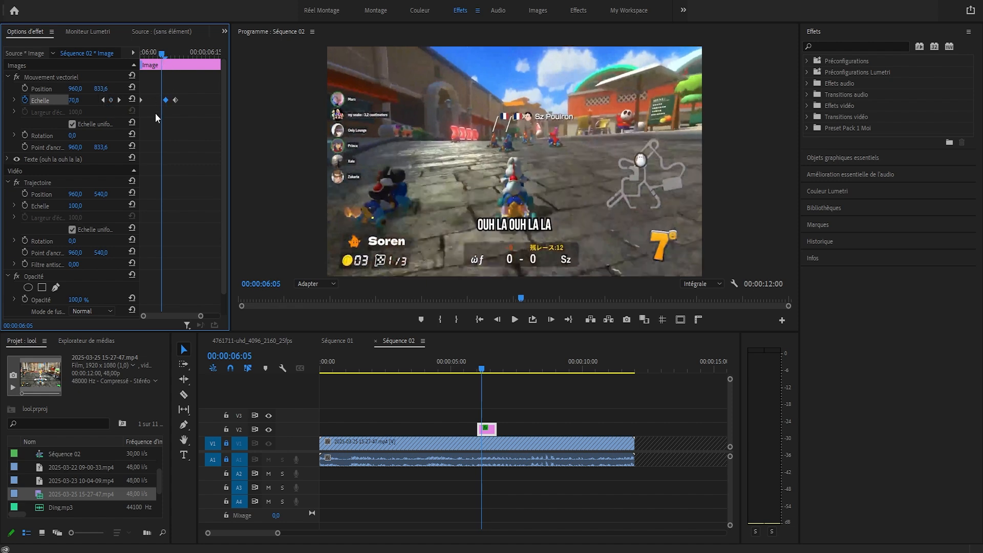
left_click(166, 48)
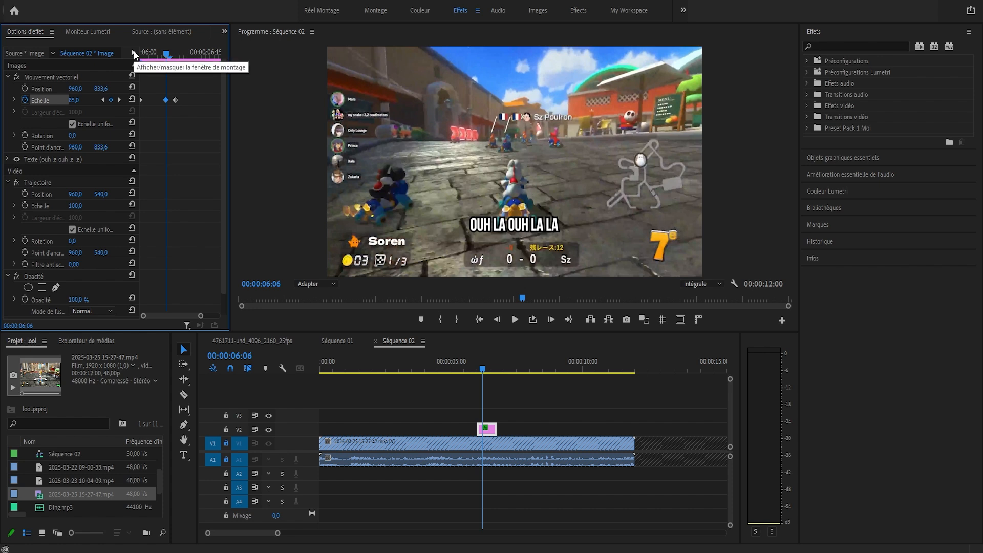
left_click(164, 51)
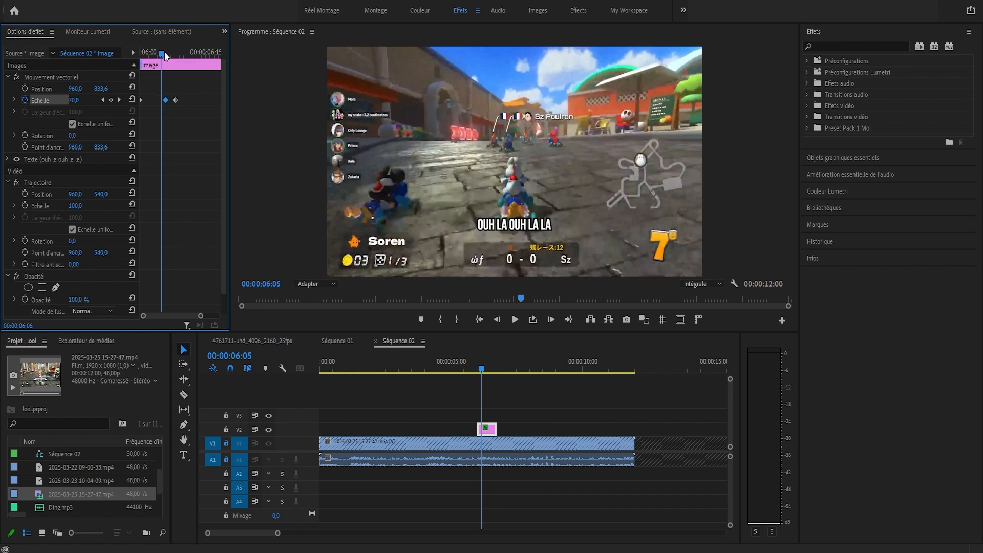
left_click_drag(161, 51, 166, 51)
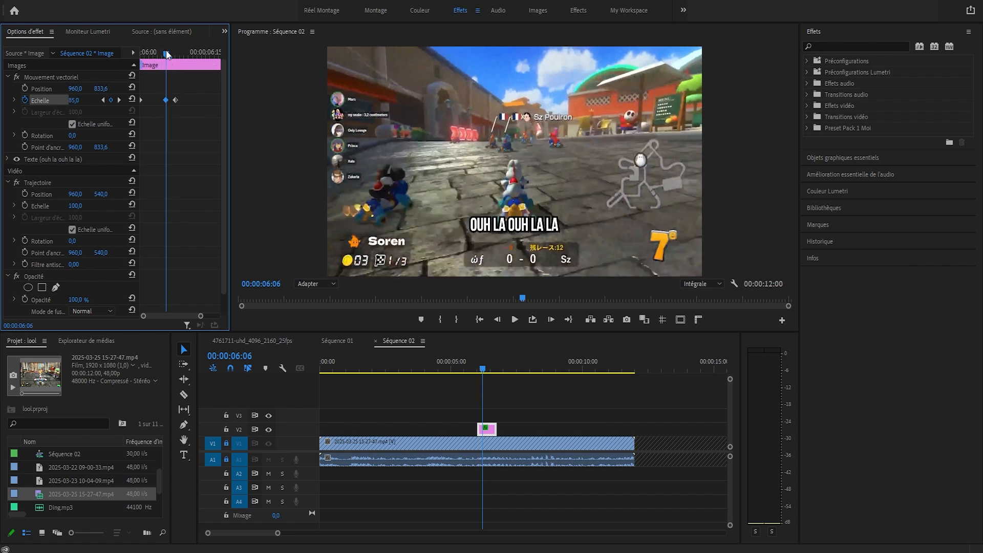
mouse_move(166, 101)
left_mouse_down()
mouse_move(175, 101)
mouse_move(165, 100)
left_mouse_up()
left_click(76, 100)
type("95")
key("Return")
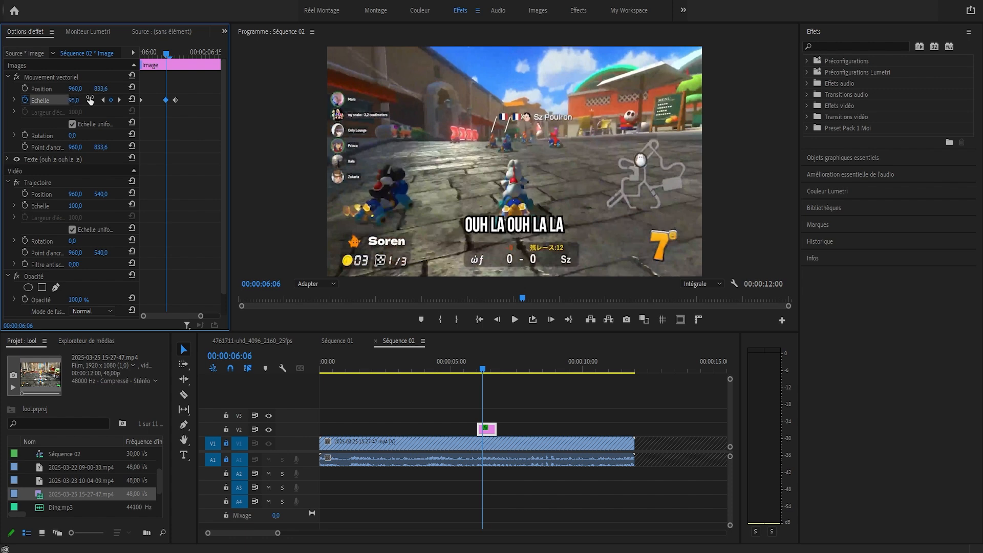
- Play the caption repeatedly from 00:00:06:00 and review how its pop animation scales
left_click_drag(169, 56, 142, 52)
key("space")
key("space")
key("space")
key("space")
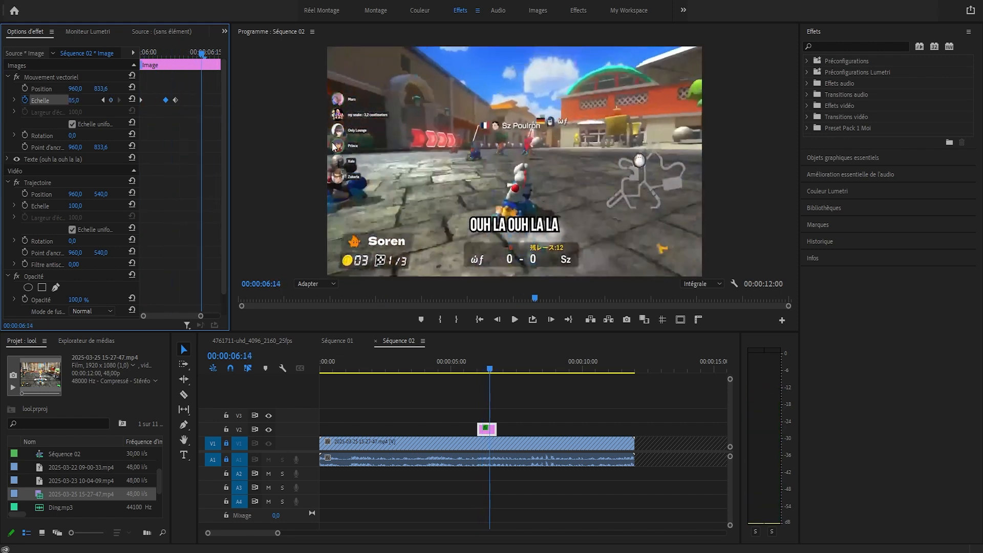
left_click_drag(203, 52, 82, 65)
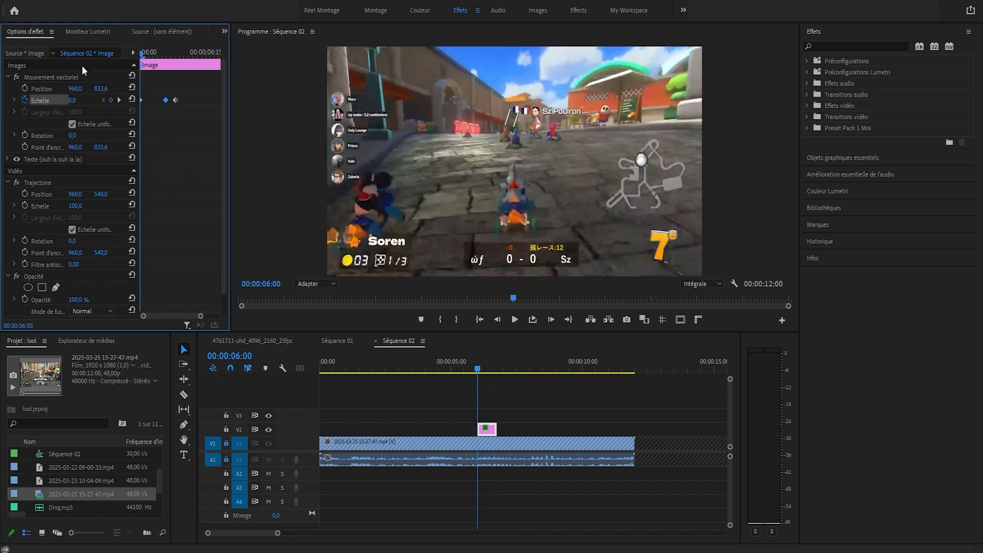
key("space")
key("space")
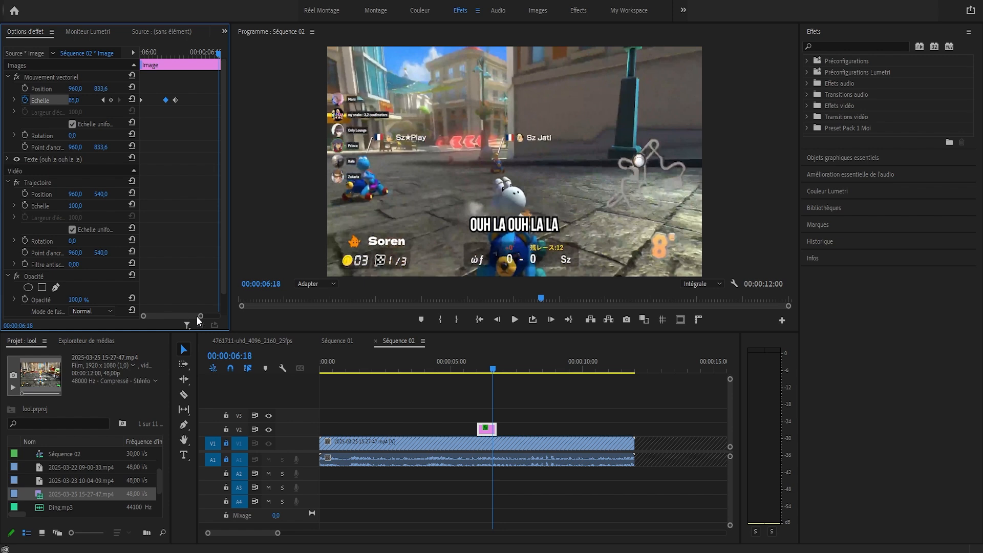
- Raise the peak scale of the middle keyframe at 00:00:06:06 and replay the pop animation from the clip's beginning
left_click(167, 50)
left_click(82, 99)
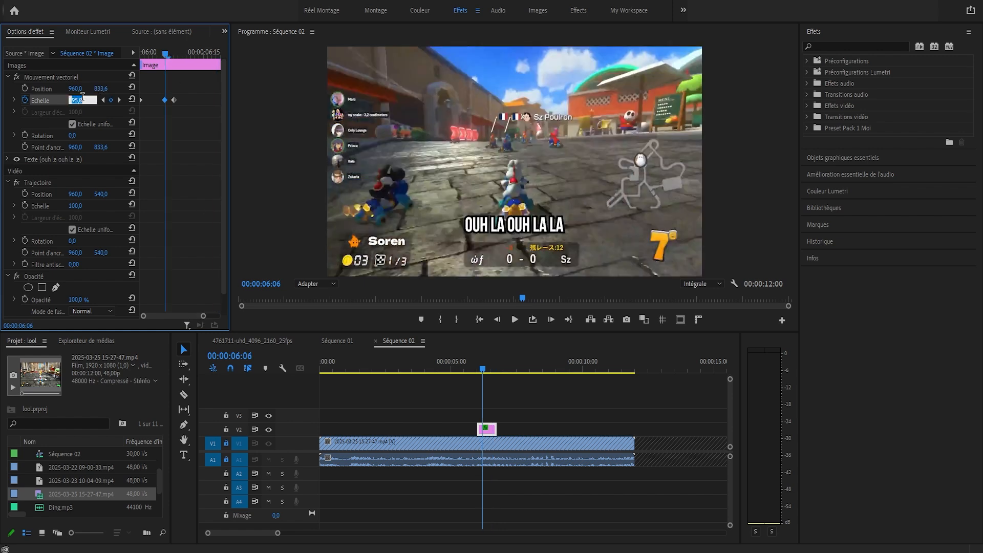
type("16,7")
key("Return")
key("shift+Left")
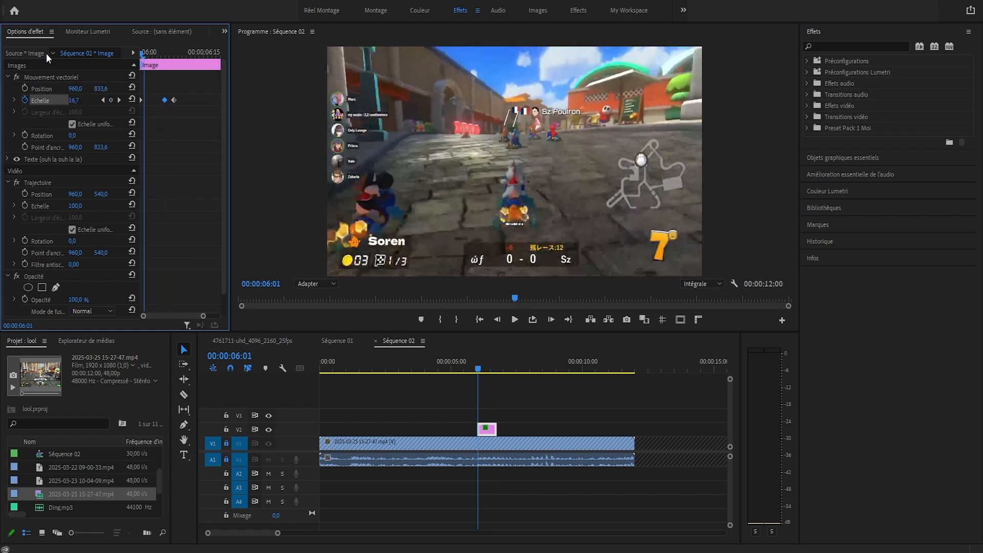
key("space")
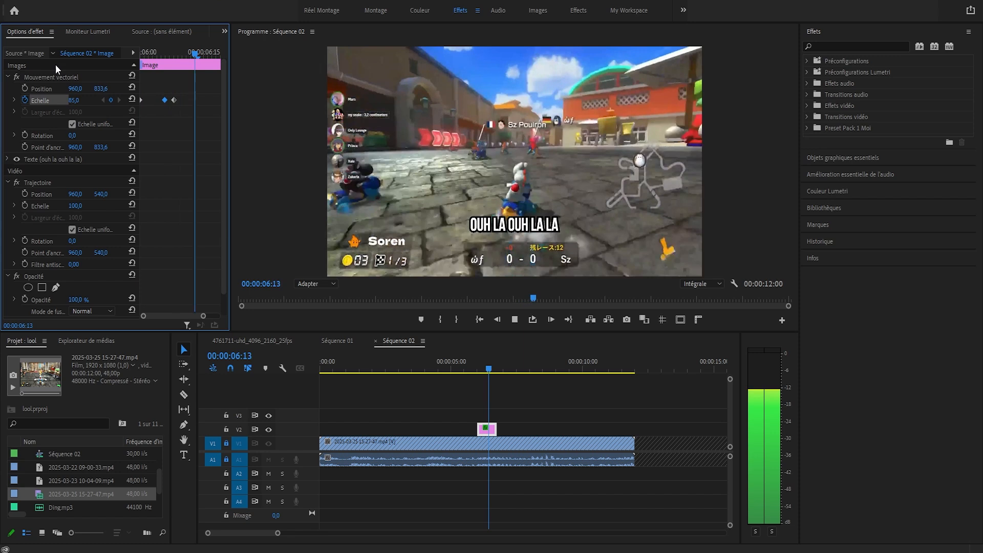
key("space")
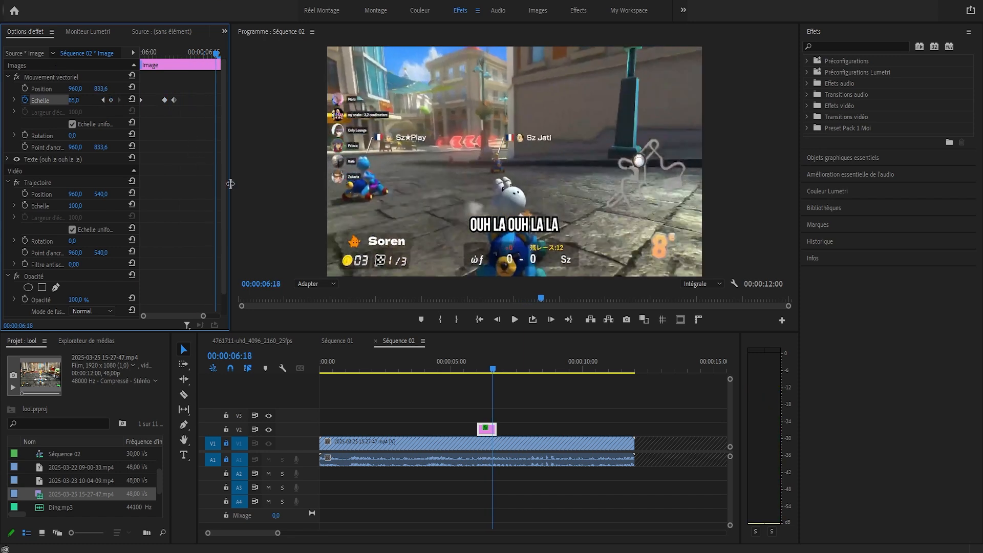
- Collapse the vector motion settings and place a copy of the animated caption clip on V2 directly after the original, at 00:00:06:23
left_click(153, 53)
left_click(8, 77)
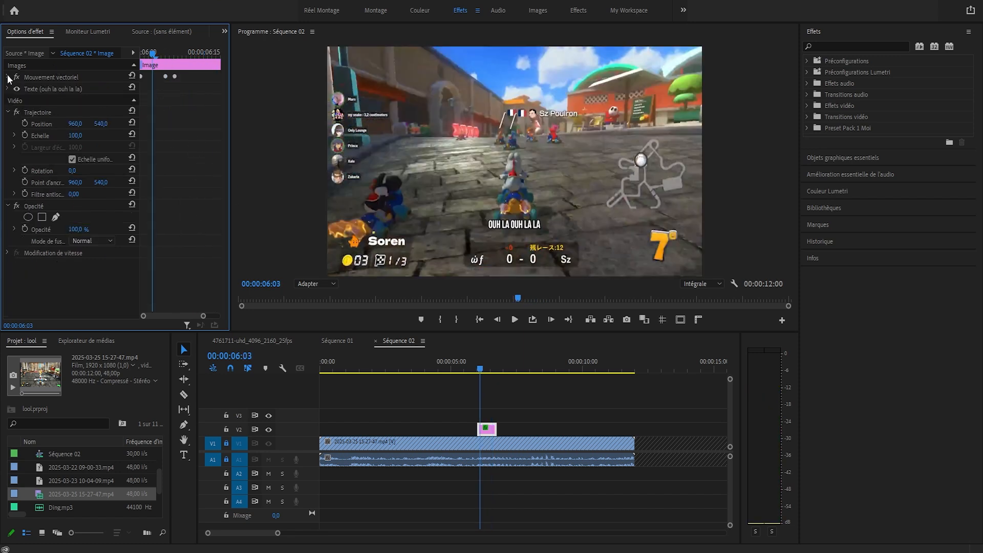
left_click(486, 428)
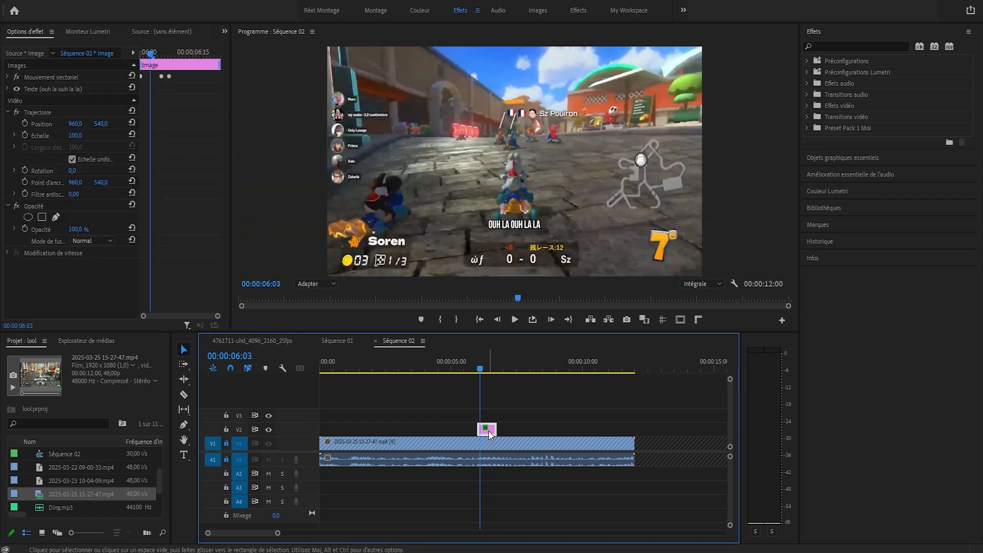
key("space")
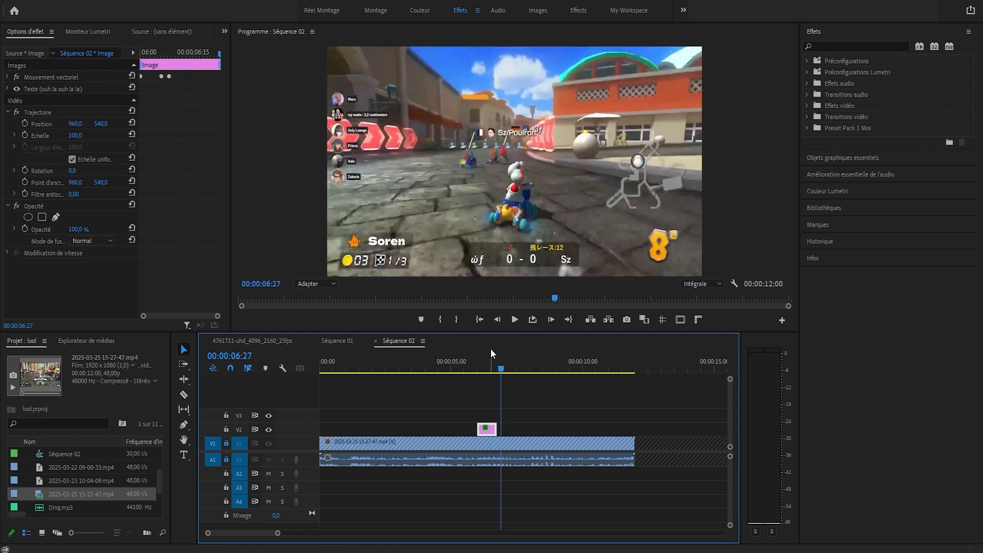
key("space")
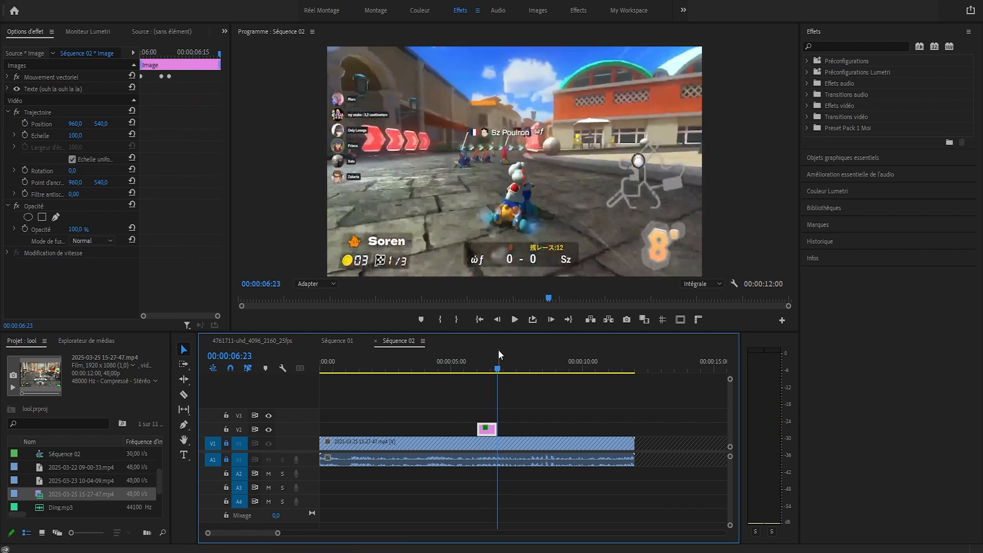
key("ctrl+v")
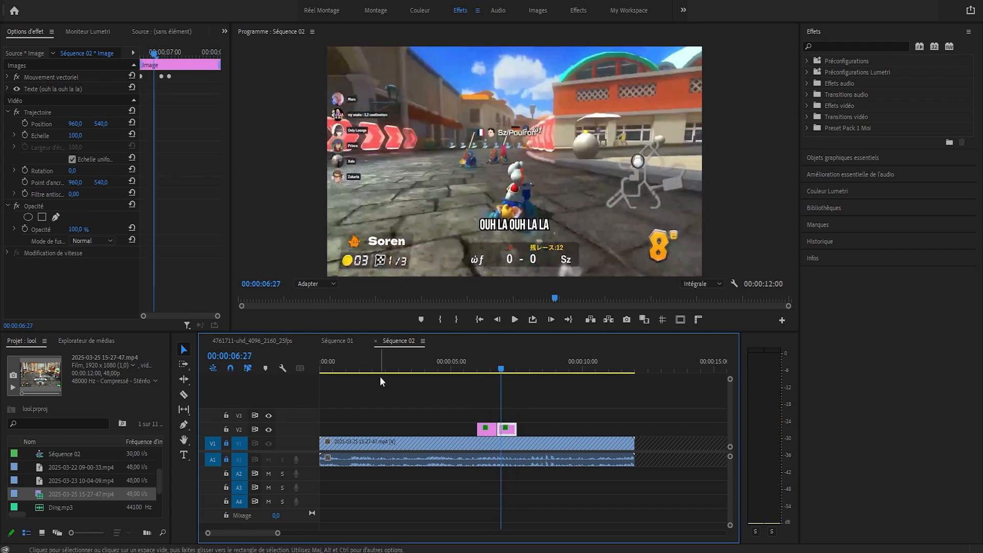
left_click_drag(504, 365, 508, 367)
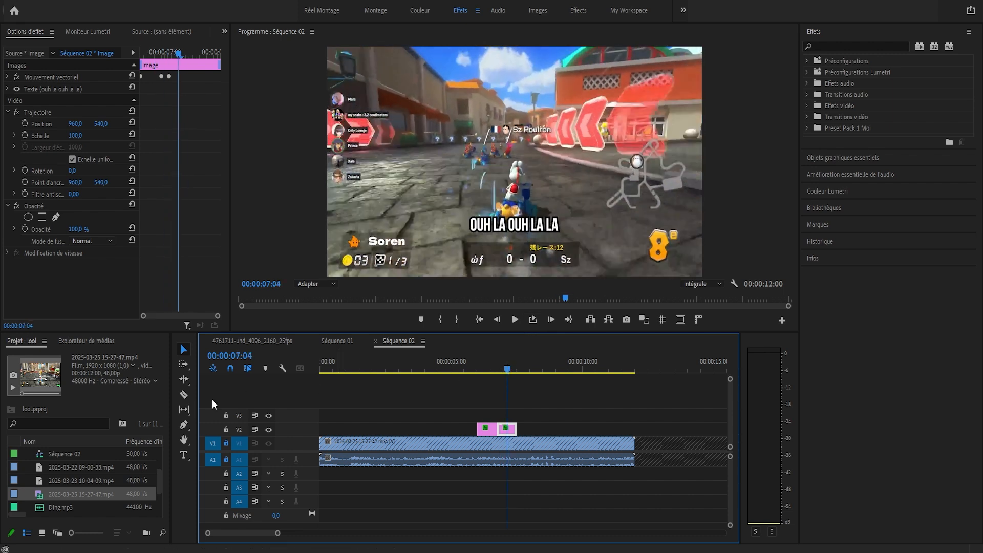
- Replace the text of the second caption on V2 with "j'aime pas ces propos..."
left_click(184, 455)
left_click(498, 229)
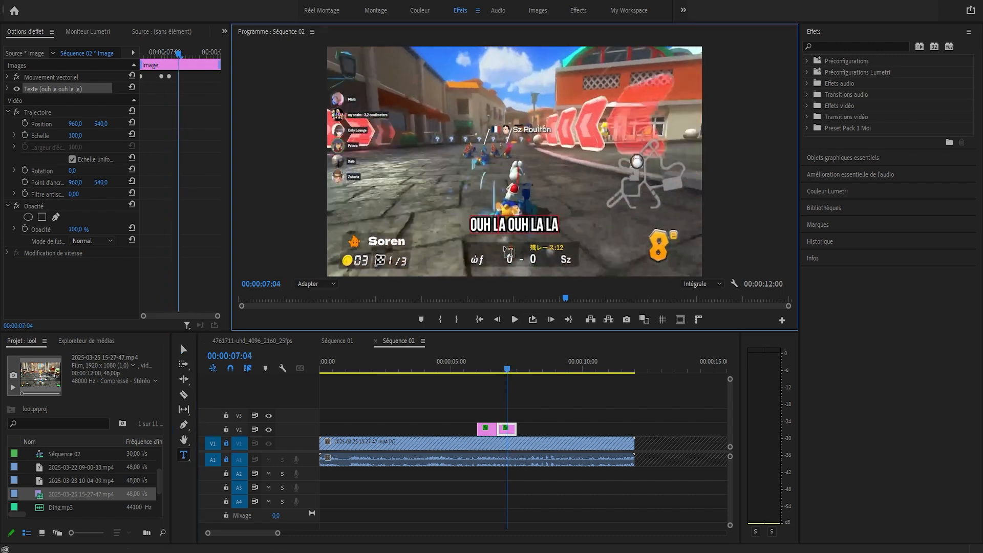
key("ctrl+a")
type("j'ai")
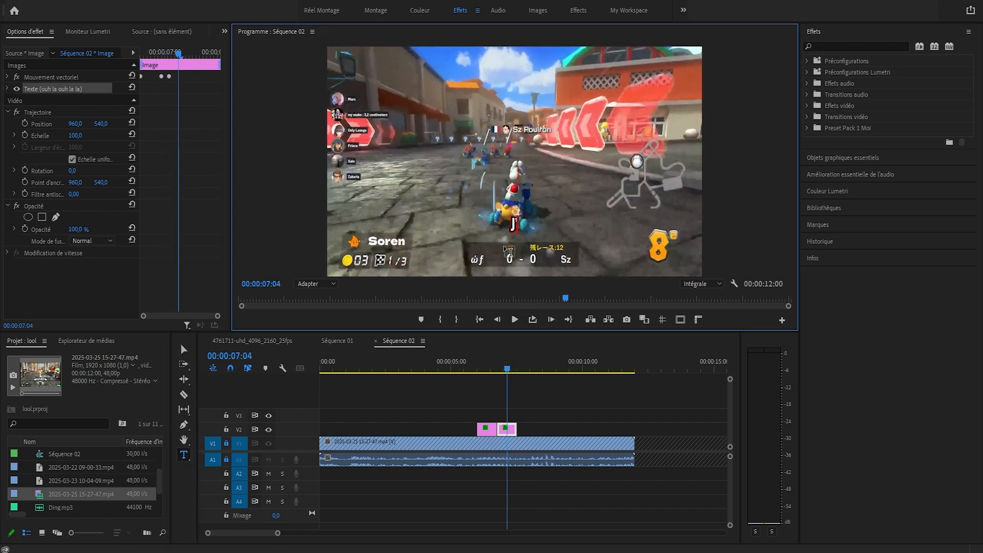
type("me pas ces propos...")
left_click(184, 349)
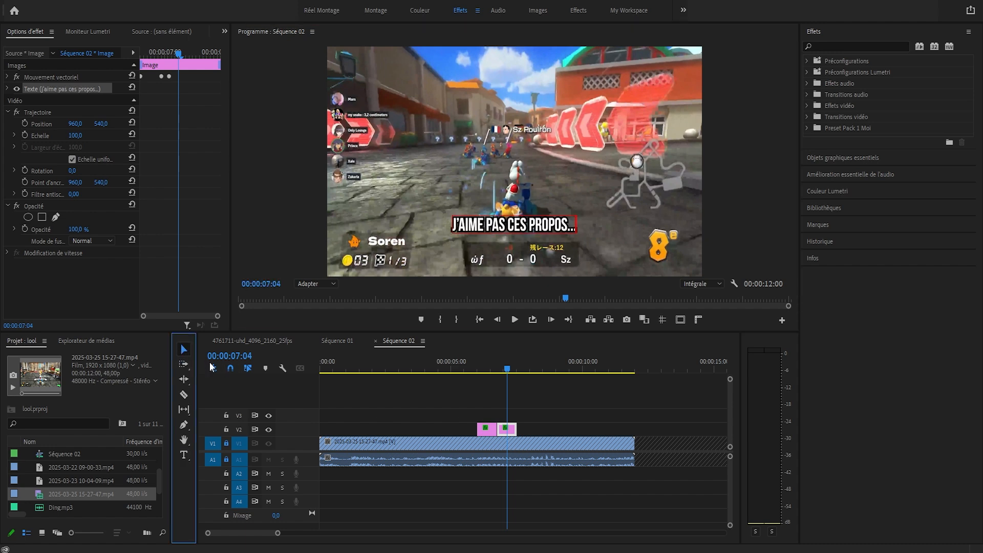
- Play both captions from just before the first one and review their timing against the audio
left_click(487, 365)
key("space")
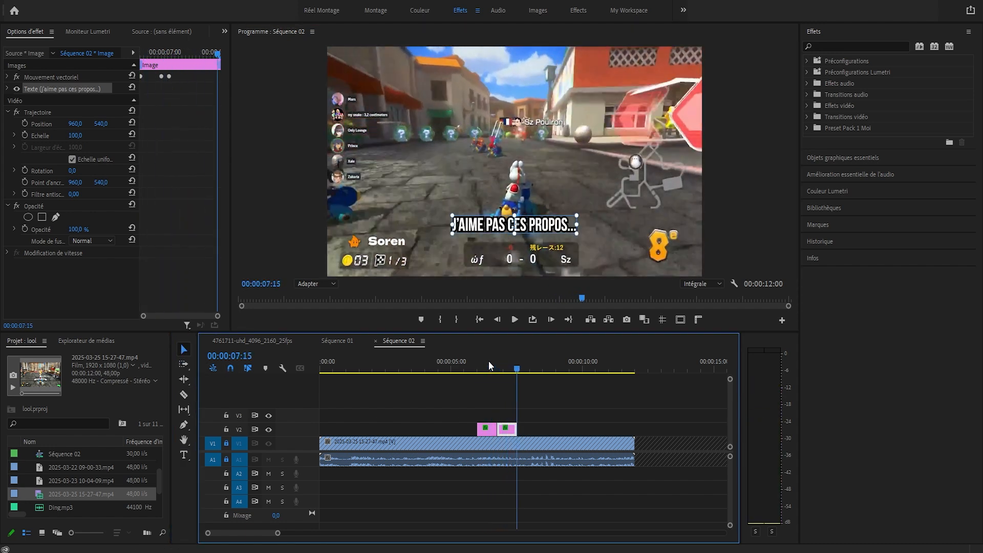
left_click(472, 362)
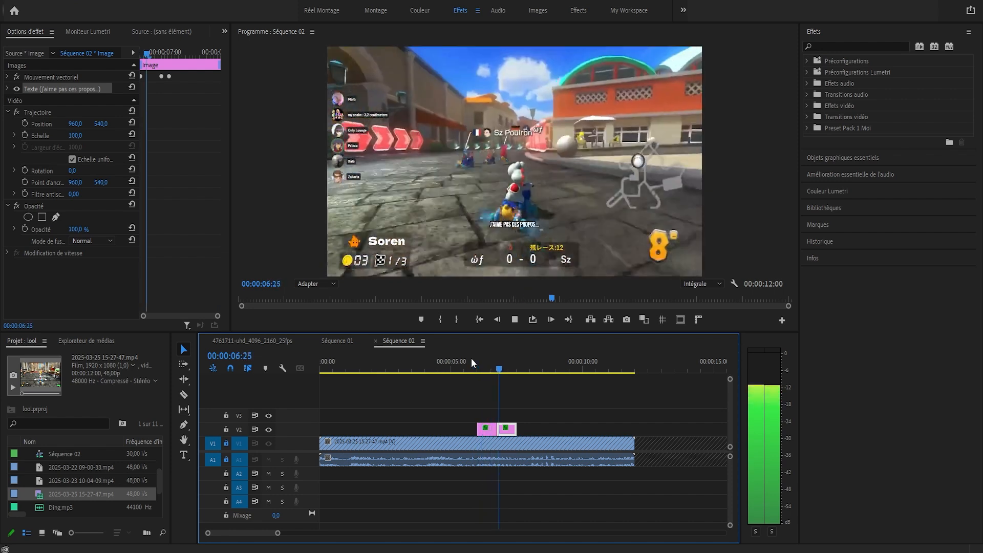
key("space")
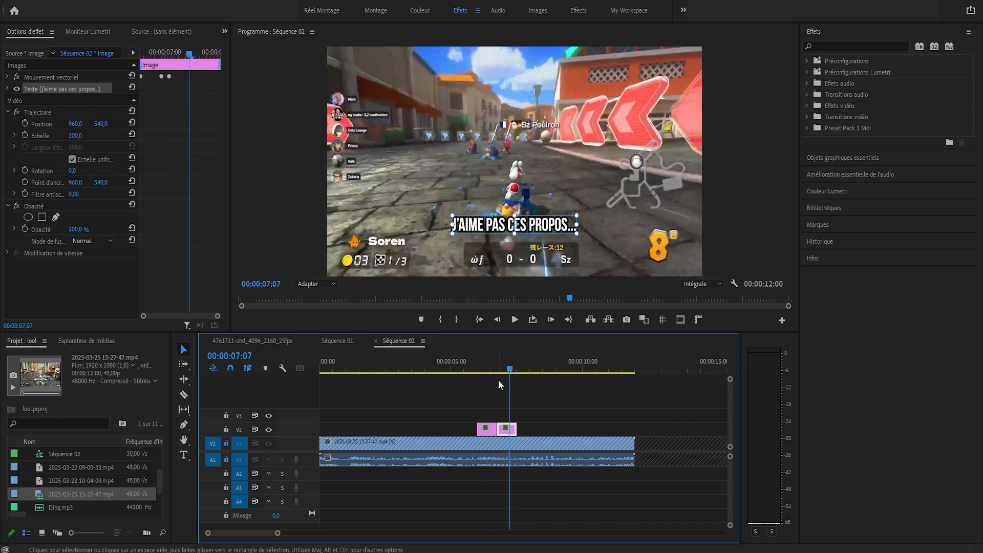
left_click(504, 419)
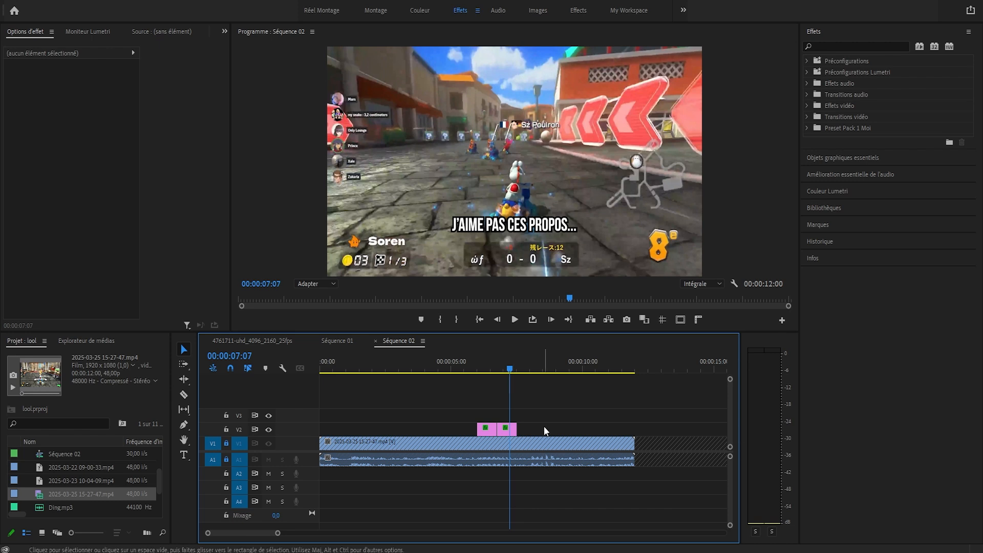
- Place a copy of the second caption on V2 near 00:00:08:20 and change its text to "JE SUIS 1"
left_click(506, 429)
left_click(547, 361)
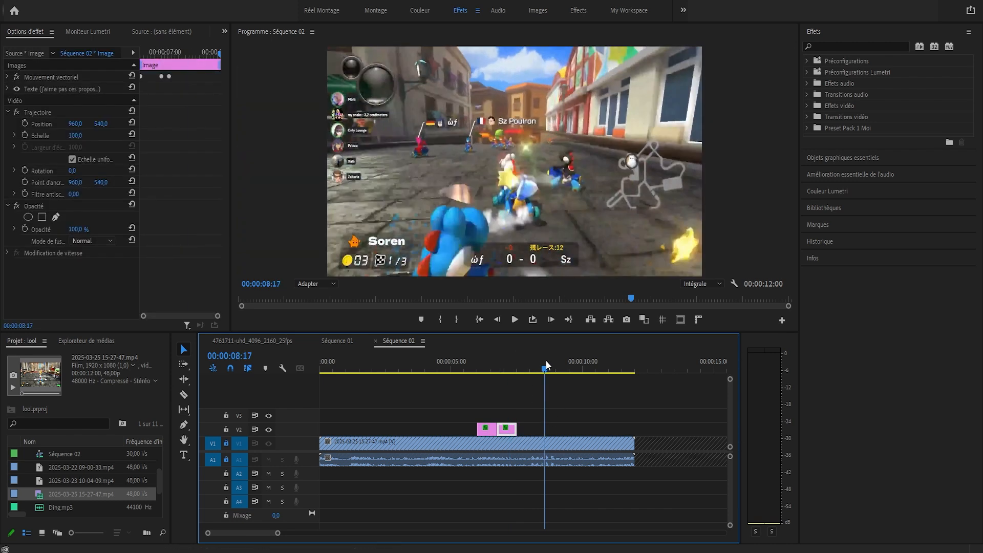
key("ctrl+v")
left_click(556, 361)
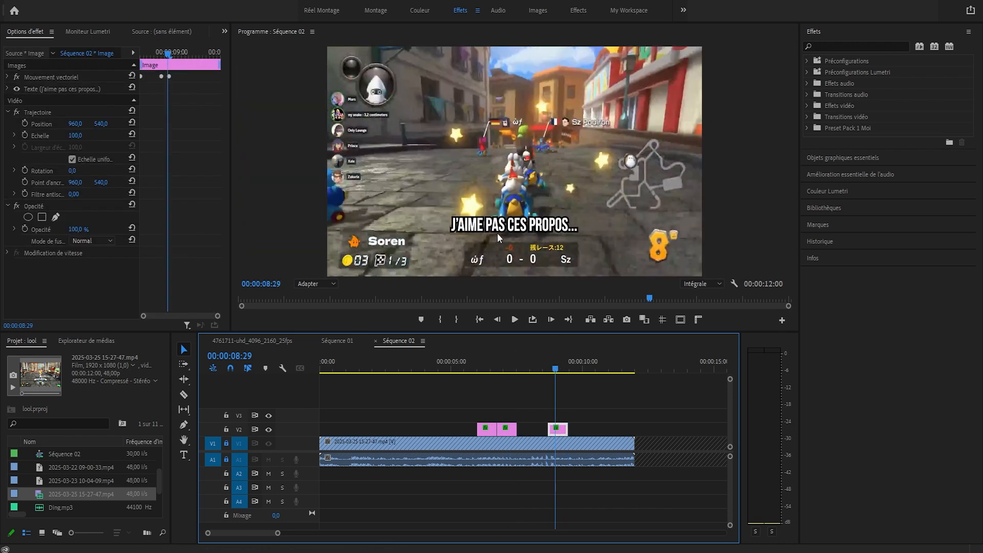
left_click(497, 233)
double_click(499, 232)
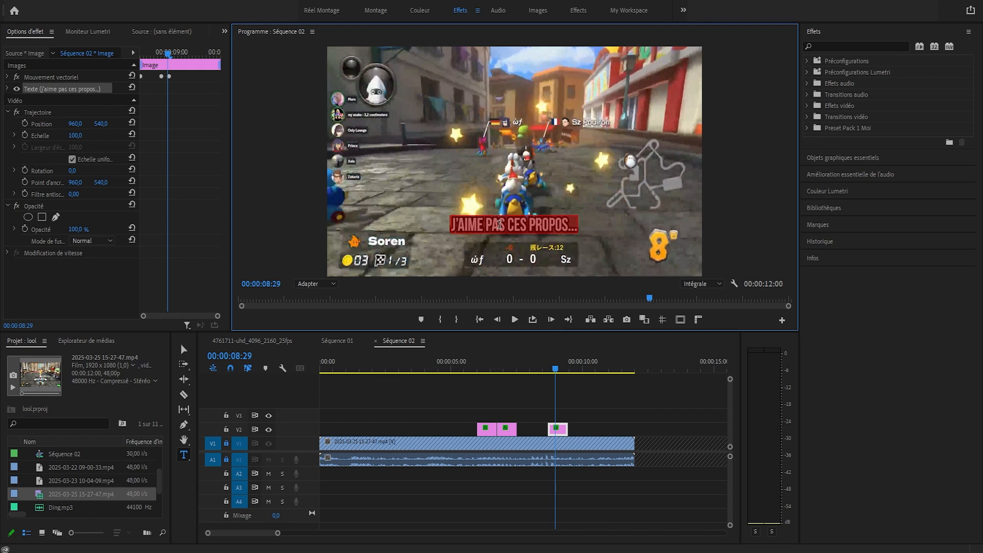
type("JE SUIS 1")
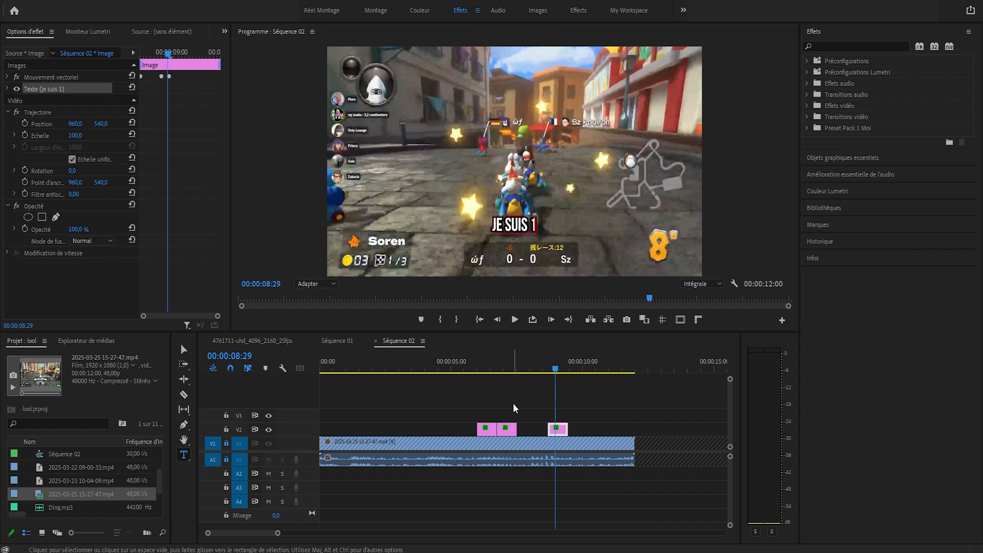
- Preview the "JE SUIS 1" caption around 00:00:09:00 and delete it from V2
left_click(548, 368)
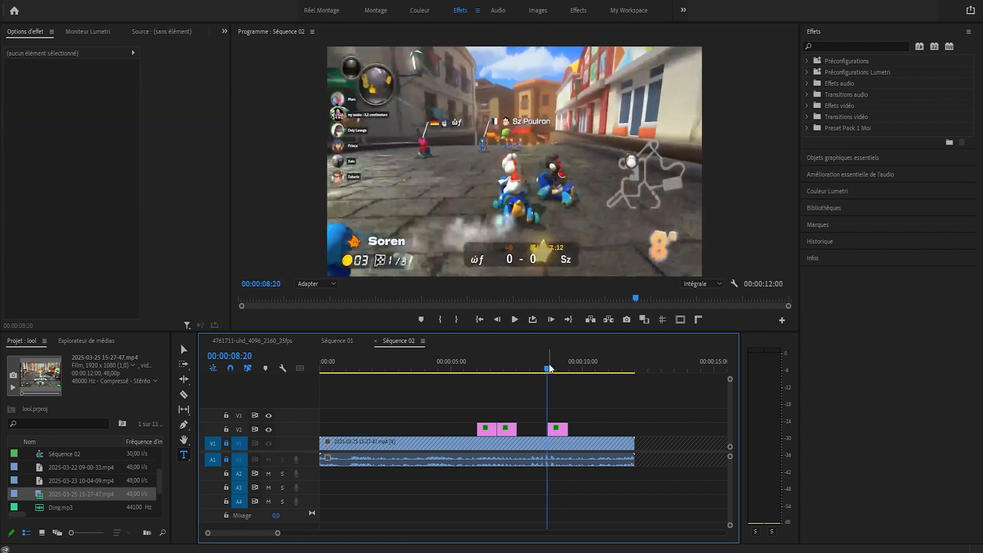
left_click(557, 368)
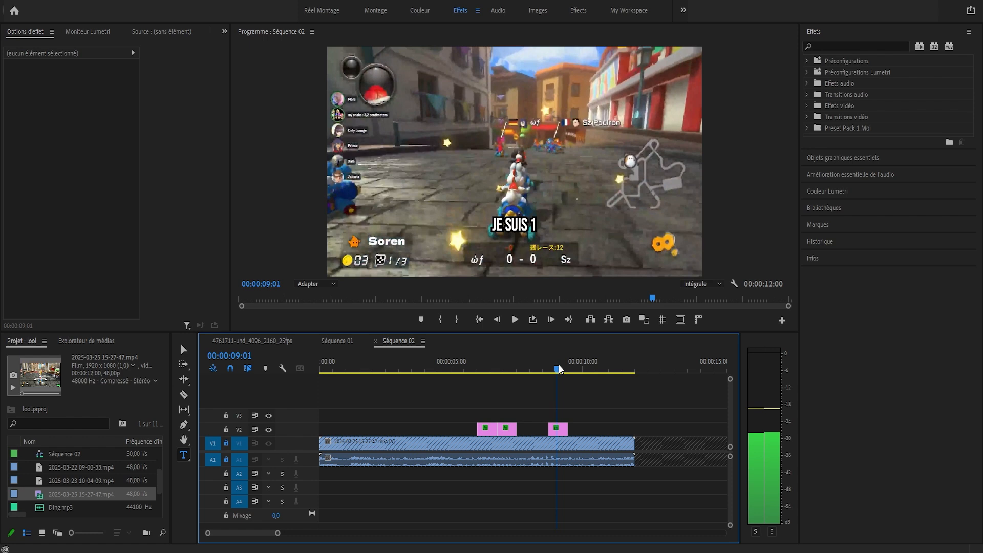
left_click_drag(560, 369, 556, 369)
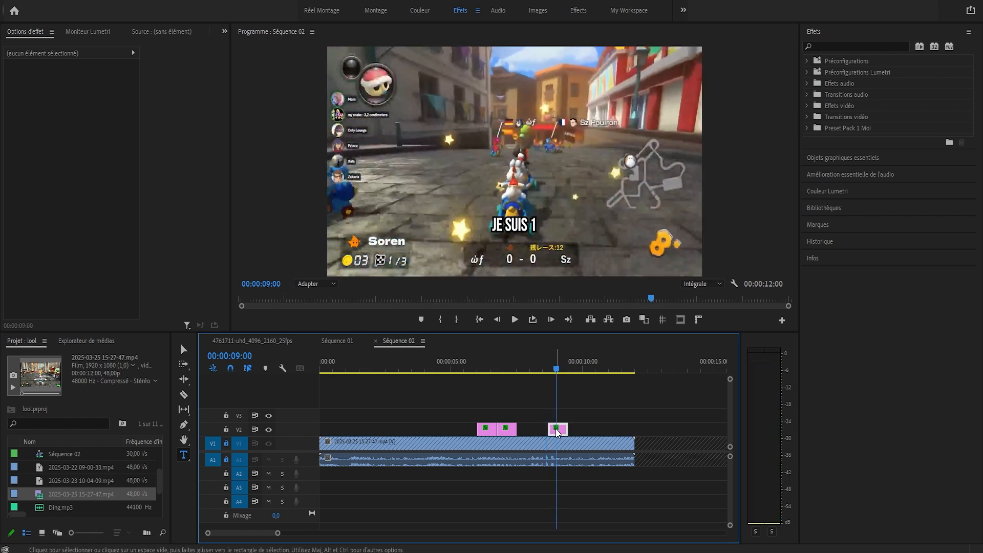
key("Delete")
- Play the gameplay from 00:00:09:01 to 00:00:11:18 and listen for the lines to caption
left_click_drag(496, 354, 487, 352)
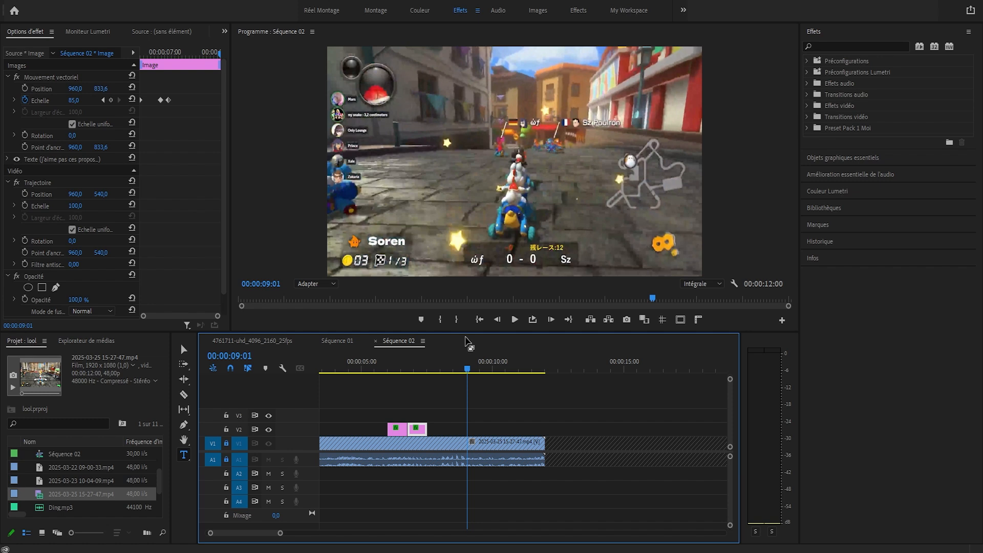
key("space")
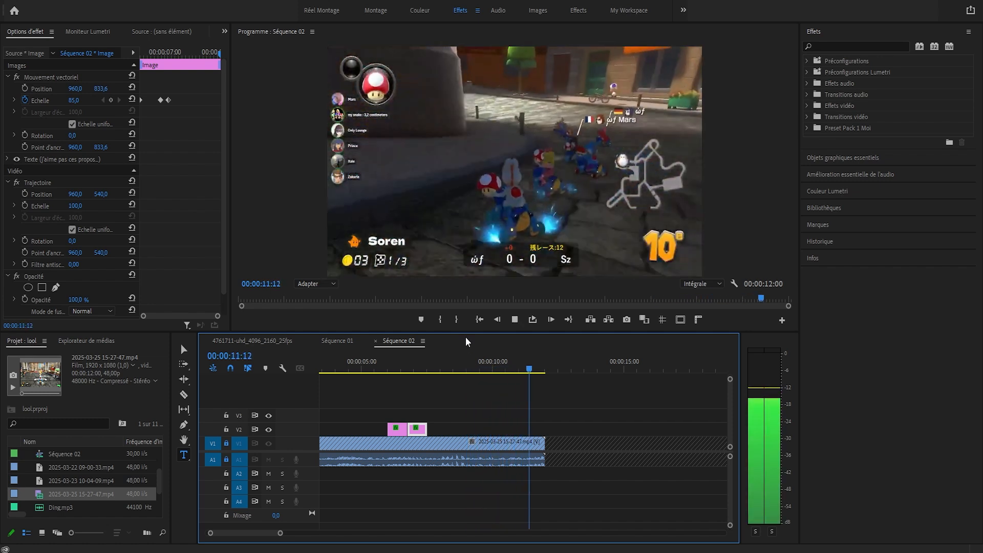
key("space")
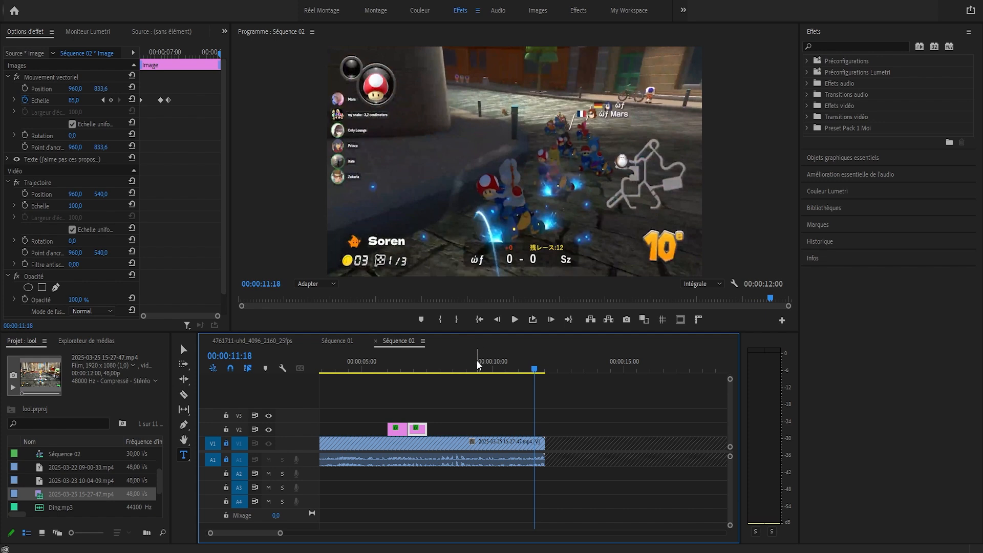
- Paste two copies of the "ouh la ouh la la" caption on V2, at 00:00:09:18 and 00:00:10:11
left_click(398, 430)
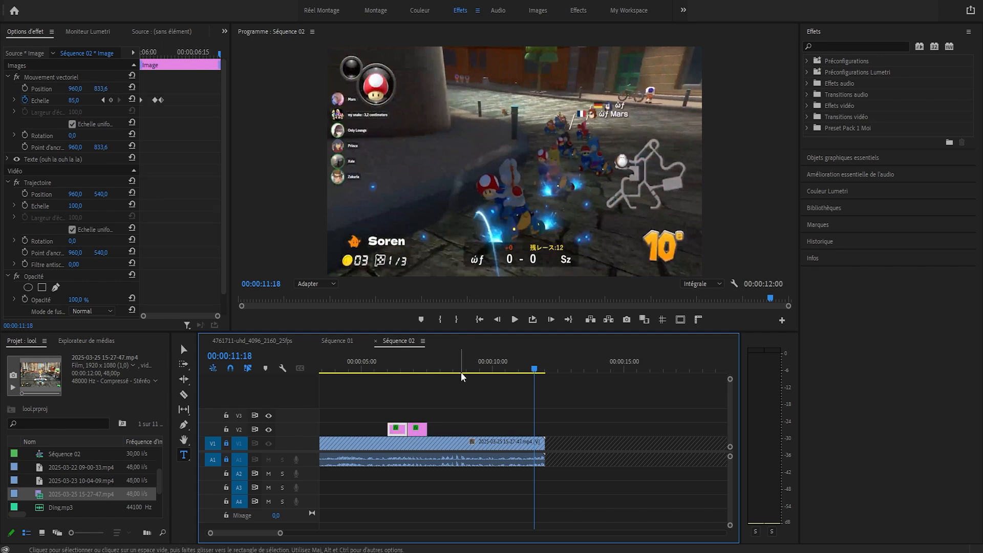
left_click(482, 365)
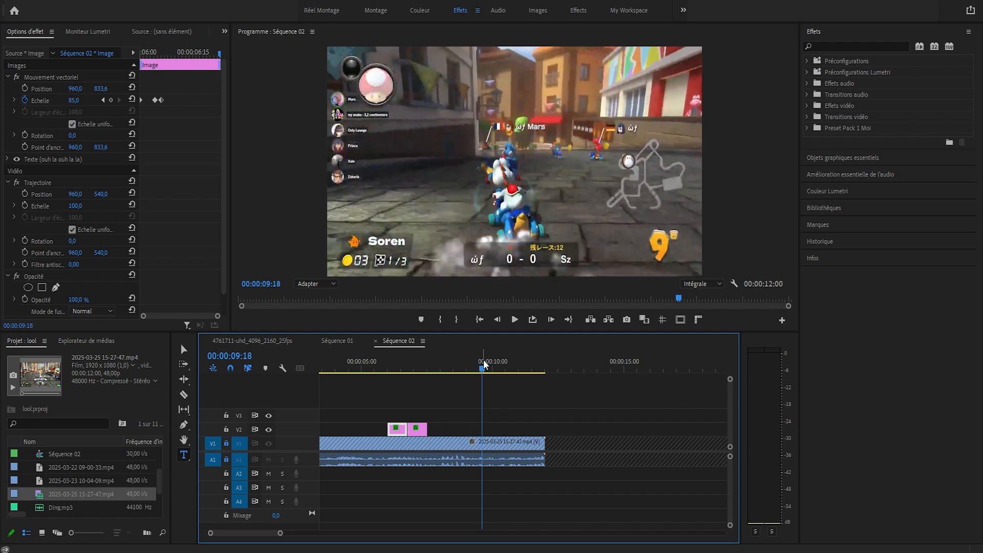
key("ctrl+v")
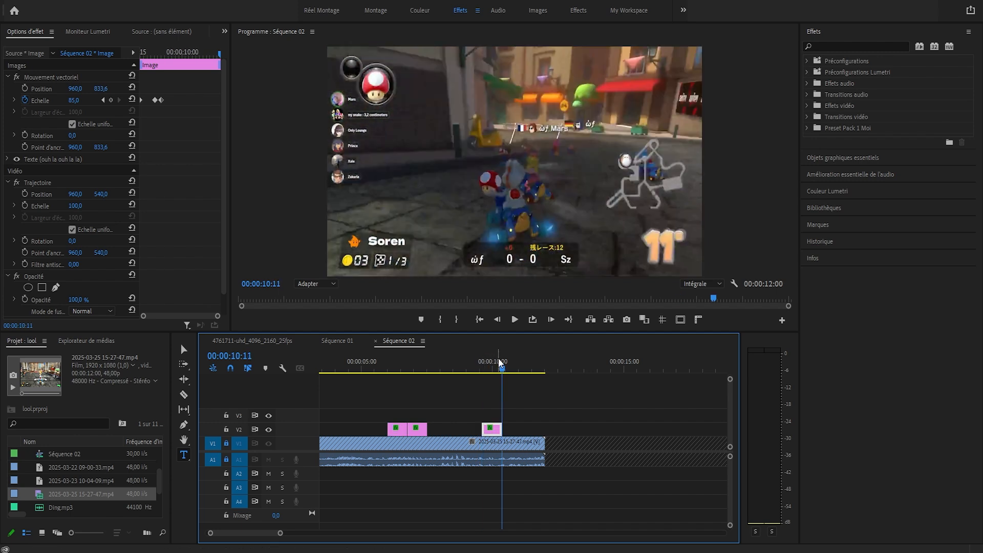
key("ctrl+v")
- Move the first pasted caption to start at 00:00:08:29, checking its timing against the spoken line by playback
left_click(474, 363)
key("space")
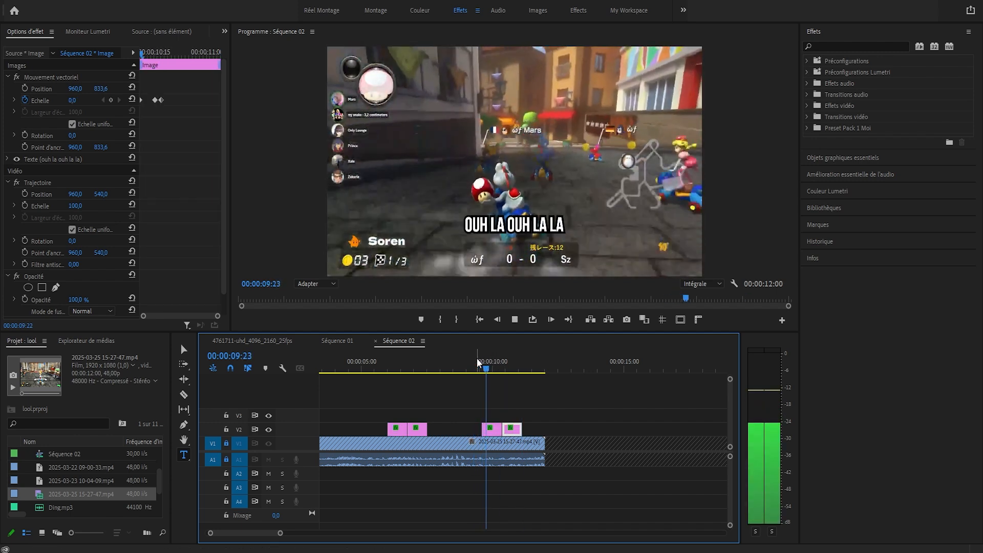
left_click(467, 363)
key("space")
left_click(467, 361)
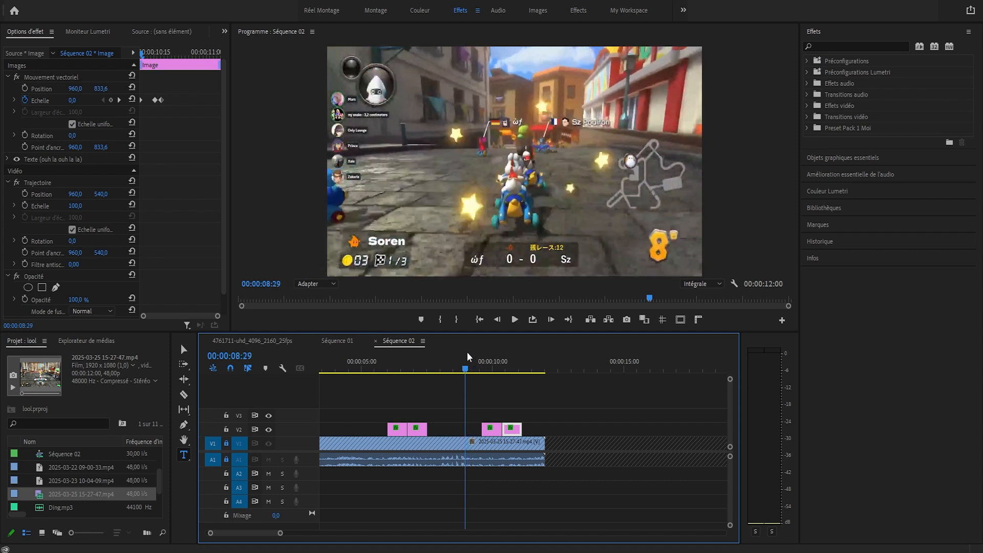
left_click_drag(494, 430, 482, 435)
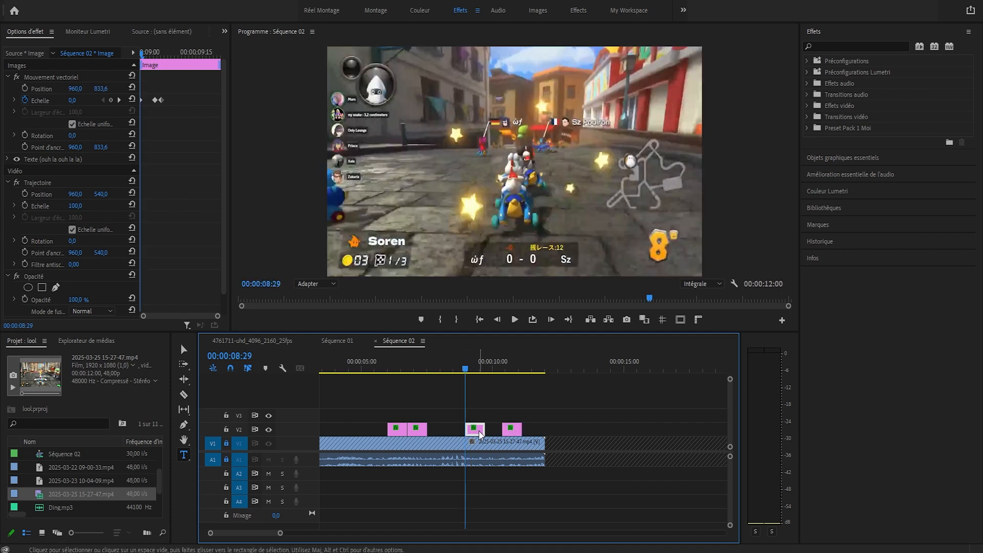
key("space")
key("space")
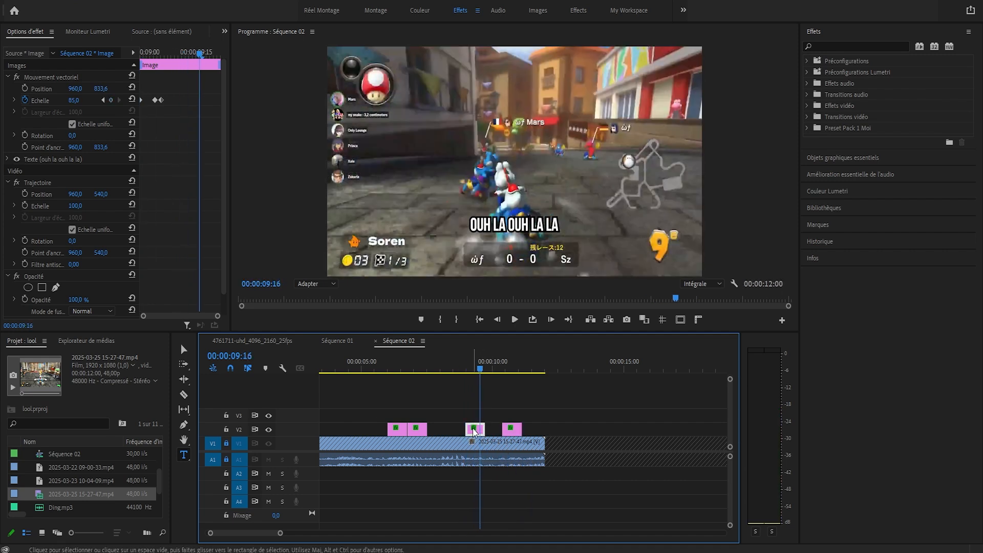
- Replace the text of the caption starting at 00:00:08:29 with "chui 7"
left_click(472, 368)
left_click(493, 224)
key("ctrl+a")
key("BackSpace")
type("chui 7")
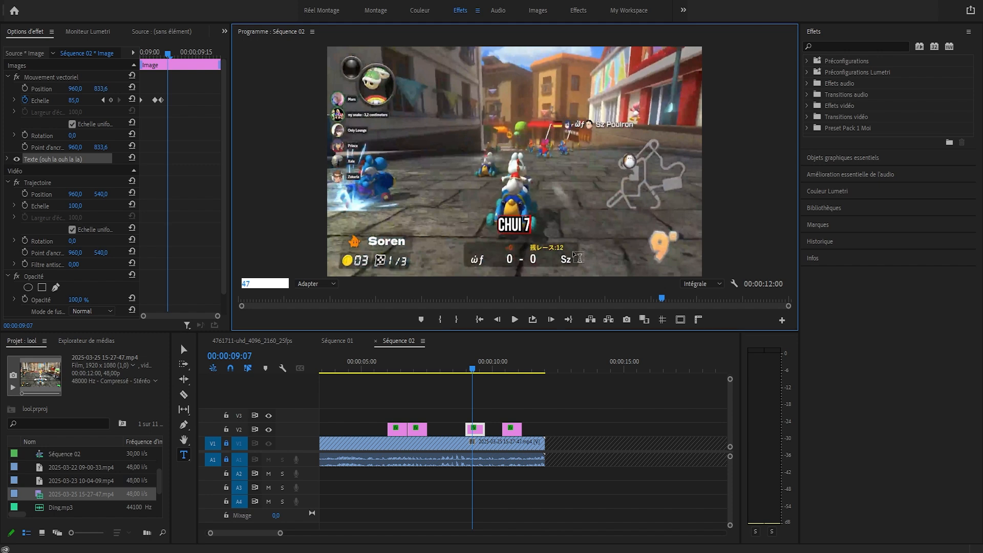
- Play on from the "CHUI 7" caption and shift the last caption on V2 slightly later to match the speech
left_click(469, 368)
key("space")
left_click_drag(512, 369, 507, 369)
left_click_drag(515, 430, 522, 431)
- Replace the text of the last caption on V2, at 00:00:10:26, with "chui 11"
left_click(517, 368)
left_click(514, 226)
key("ctrl+a")
key("BackSpace")
type("chui 11")
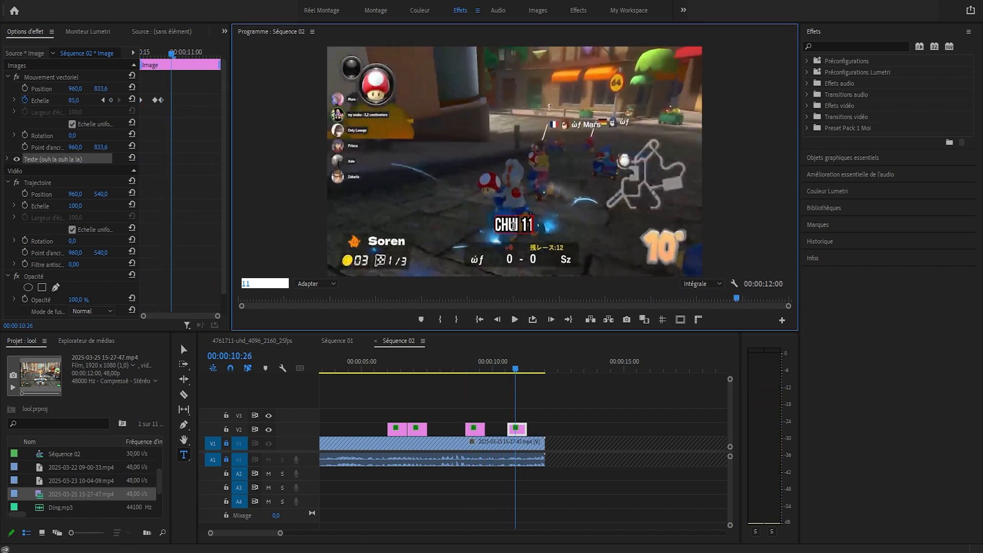
- Play the sequence from 00:00:08:24 and review the two newly worded captions against the audio
left_click(468, 359)
left_click(462, 360)
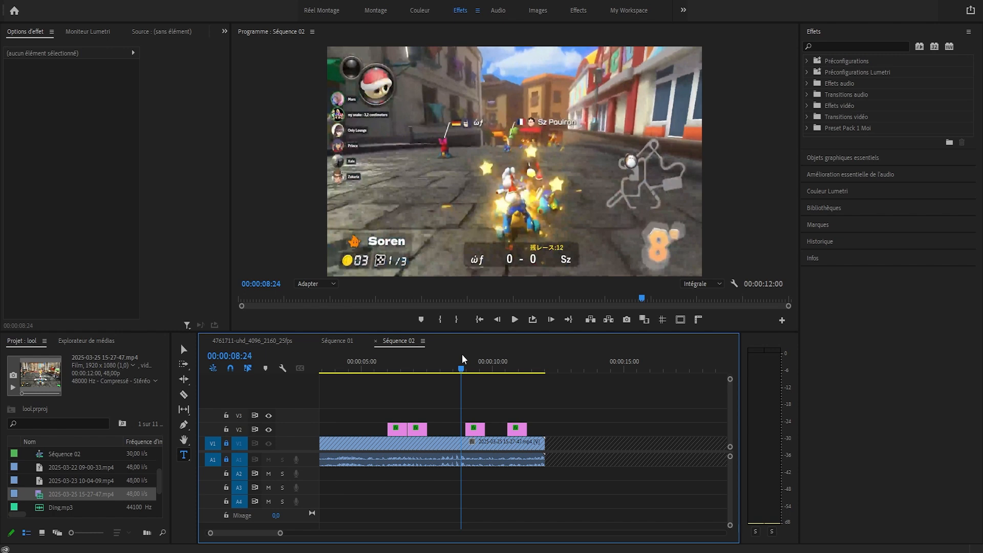
key("space")
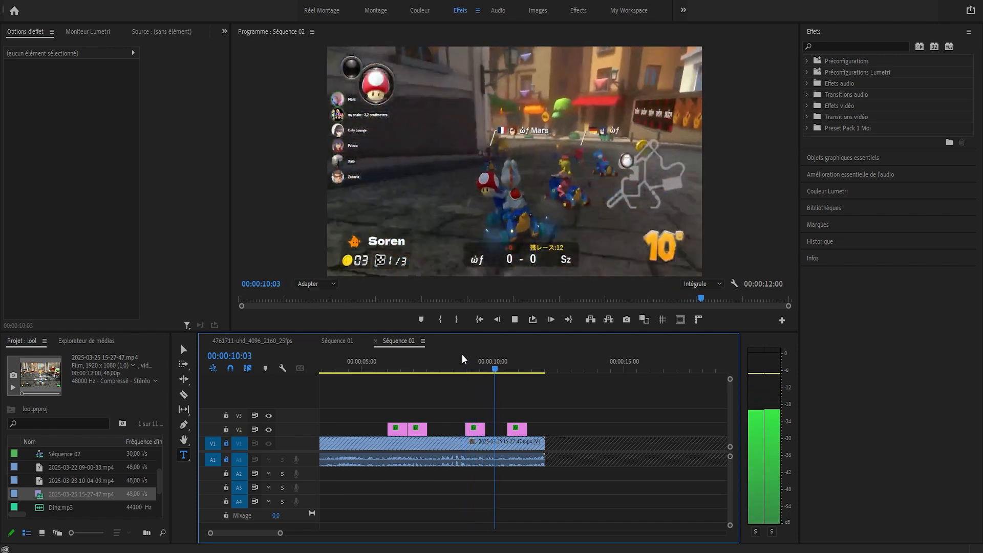
key("space")
- Review the captions along the timeline at 00:00:09:16, 00:00:06:10, 00:00:06:23 and 00:00:09:11
left_click(480, 361)
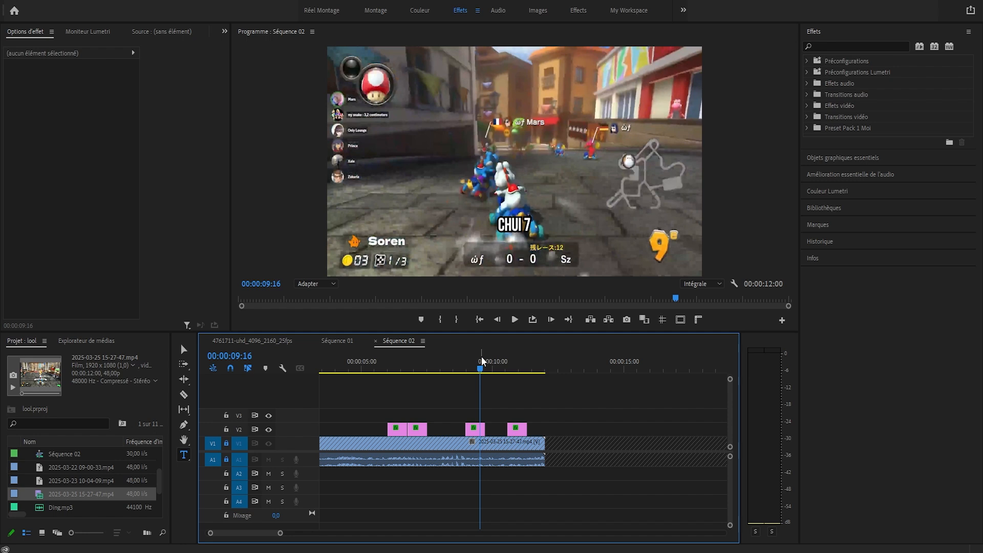
left_click(397, 363)
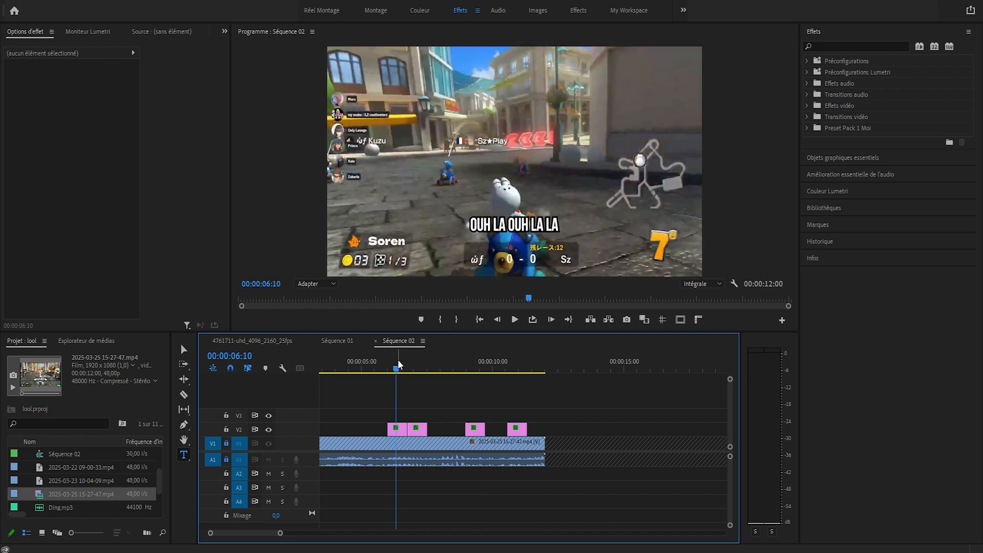
left_click_drag(257, 535, 245, 535)
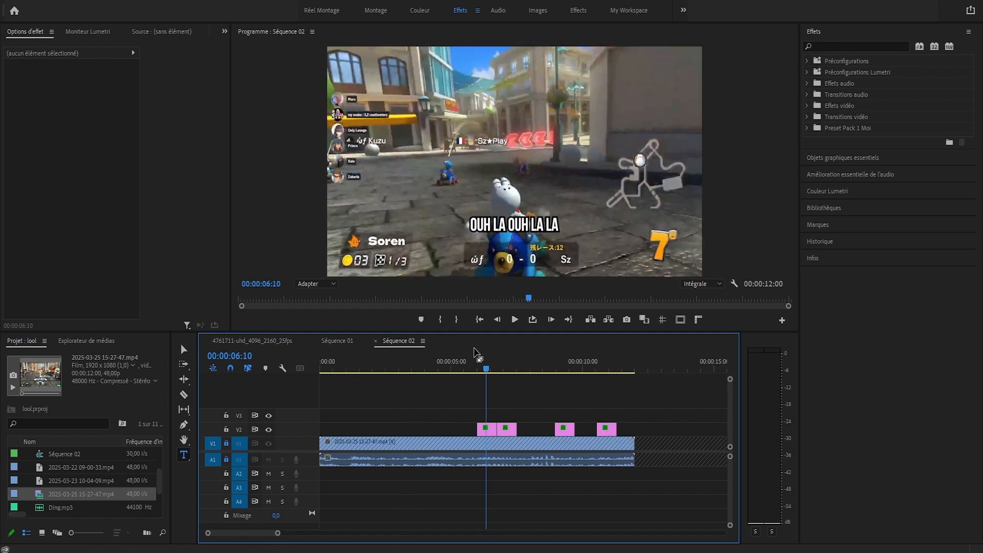
left_click_drag(482, 360, 498, 358)
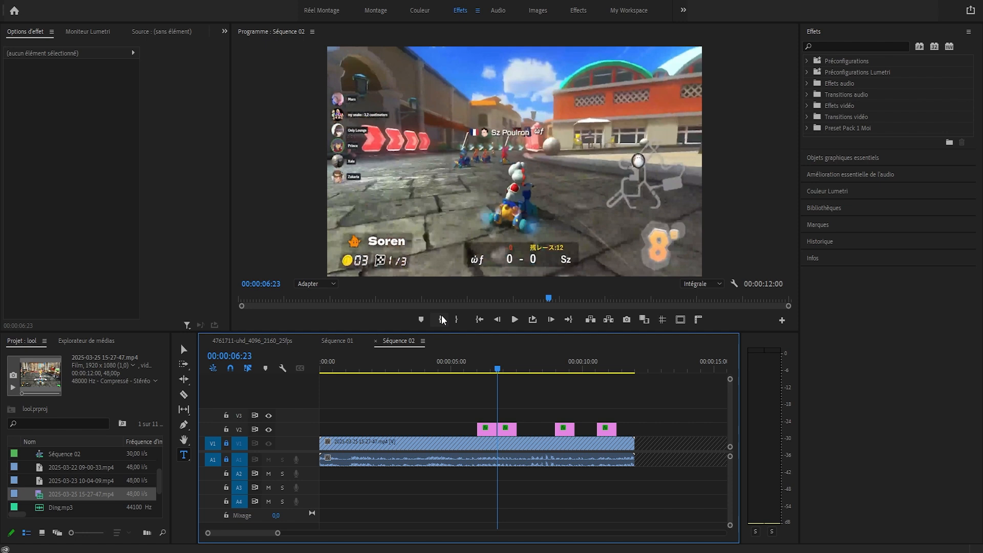
scroll(263, 536, "down", 3)
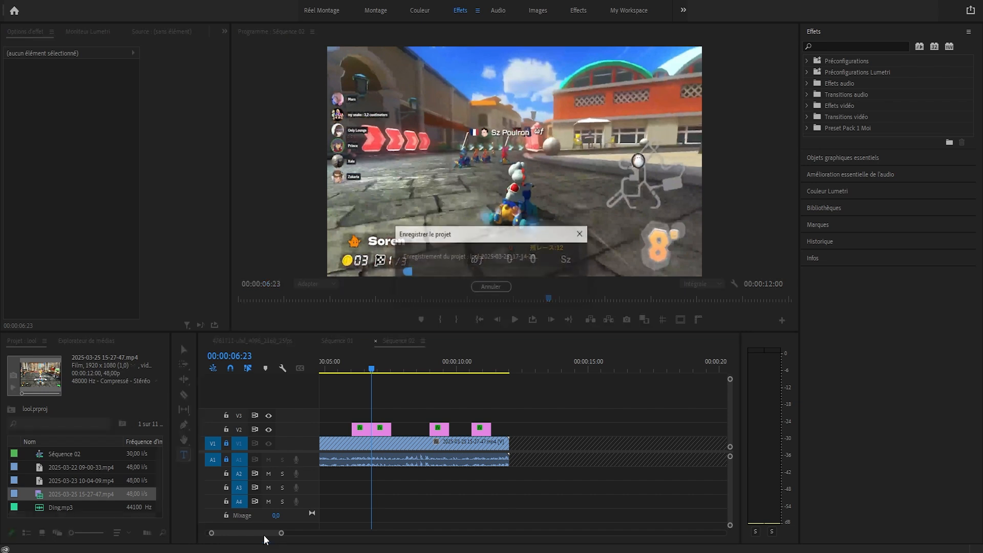
left_click(361, 370)
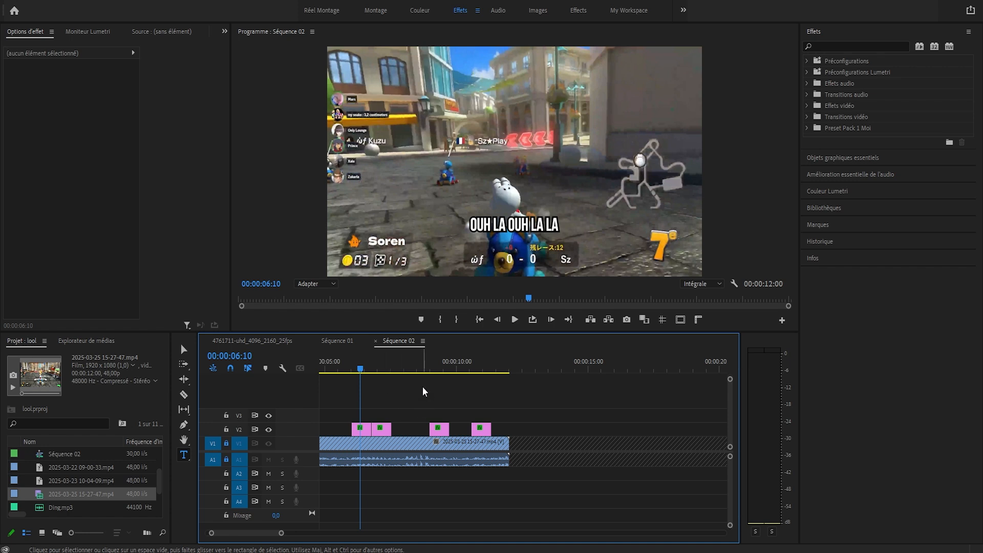
left_click(439, 365)
left_click_drag(441, 362, 442, 363)
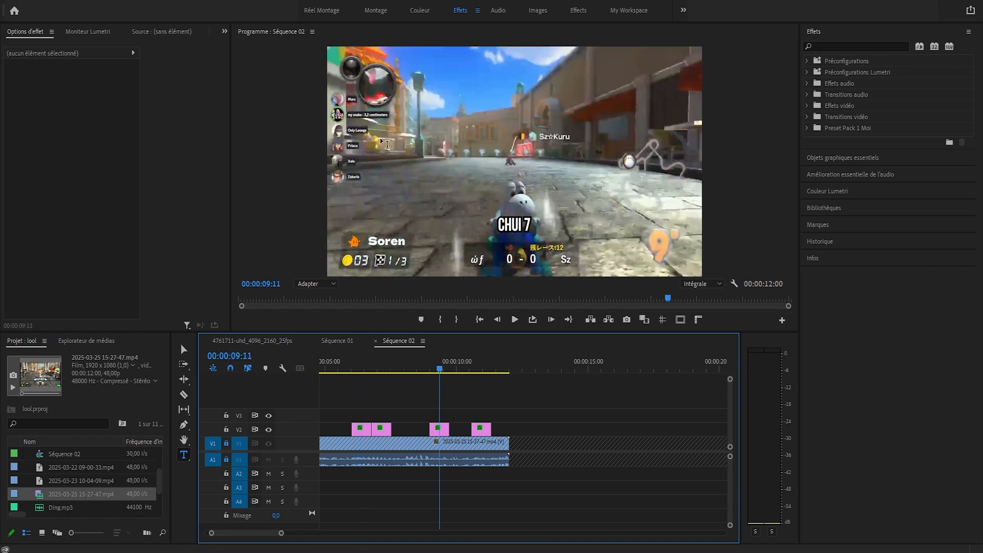
- Change the fill colour of the "CHUI 7" caption to a slightly softened red, FF2B2B
left_click(517, 231)
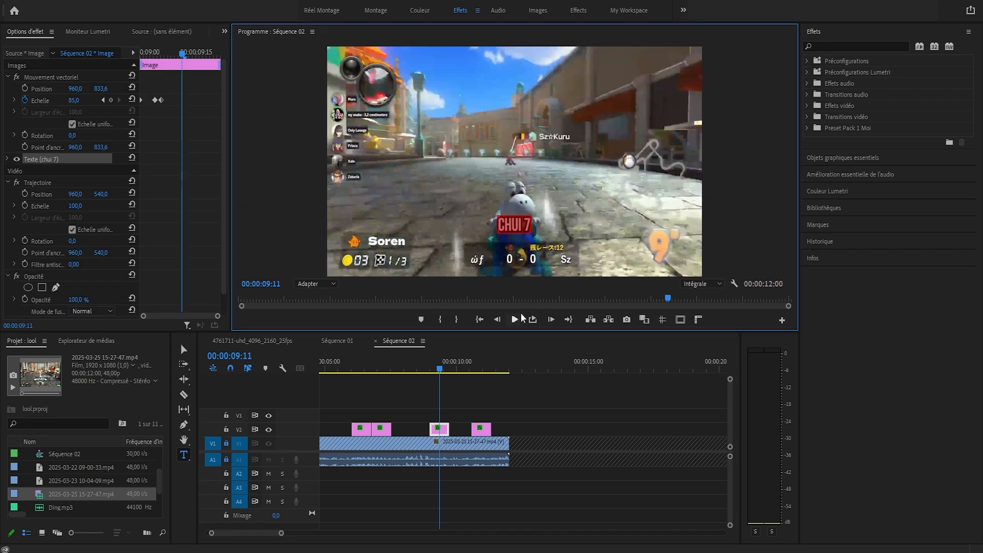
scroll(5, 211, "down", 1)
left_click(436, 416)
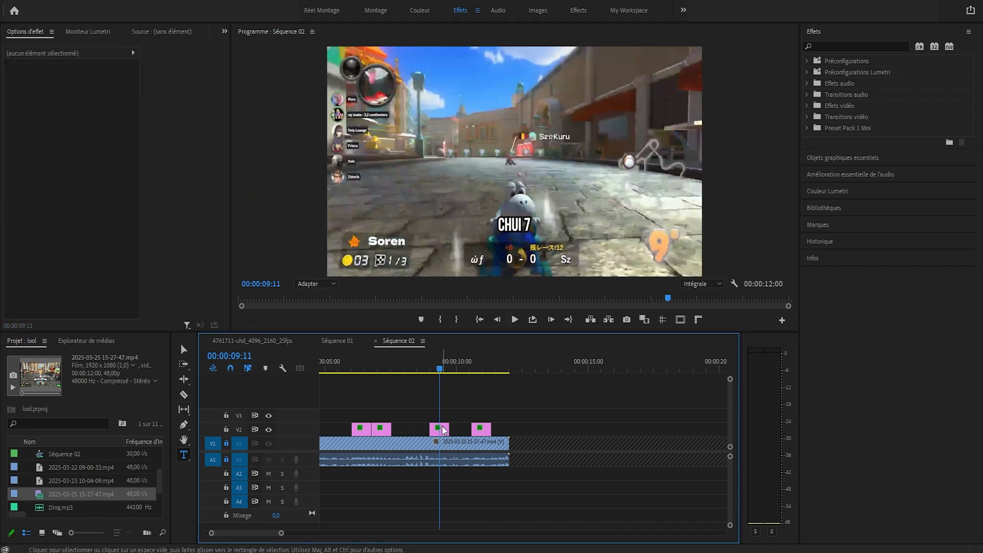
left_click(438, 430)
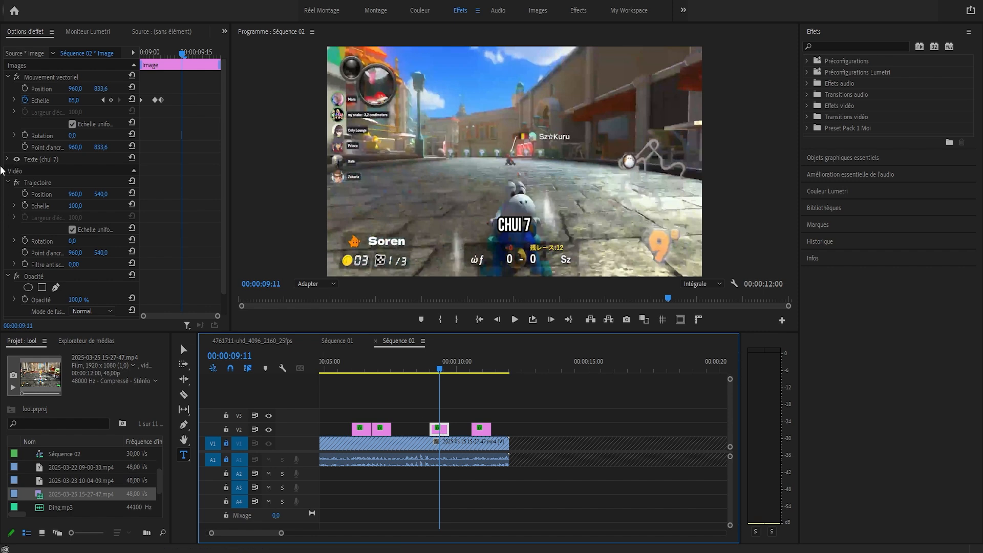
left_click(7, 160)
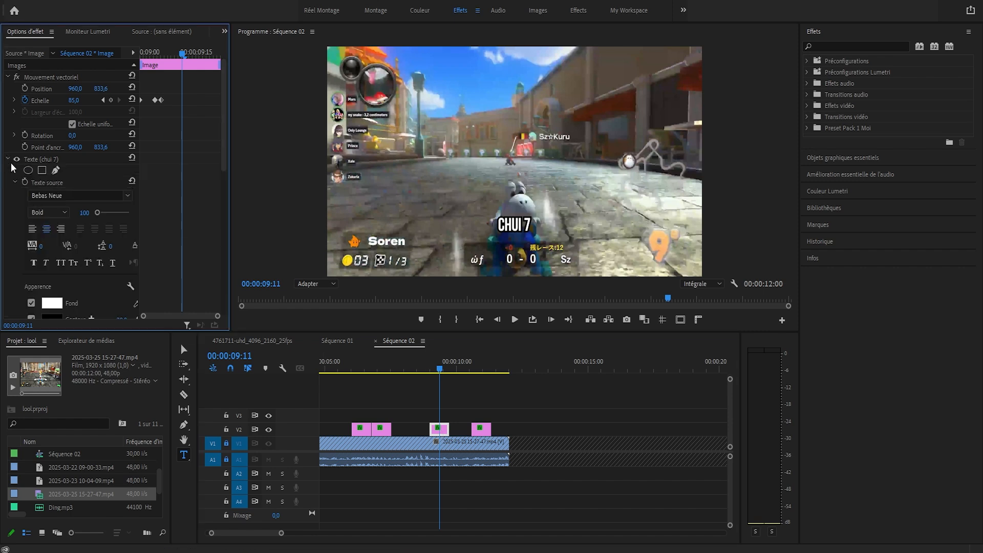
scroll(23, 207, "down", 5)
left_click(52, 247)
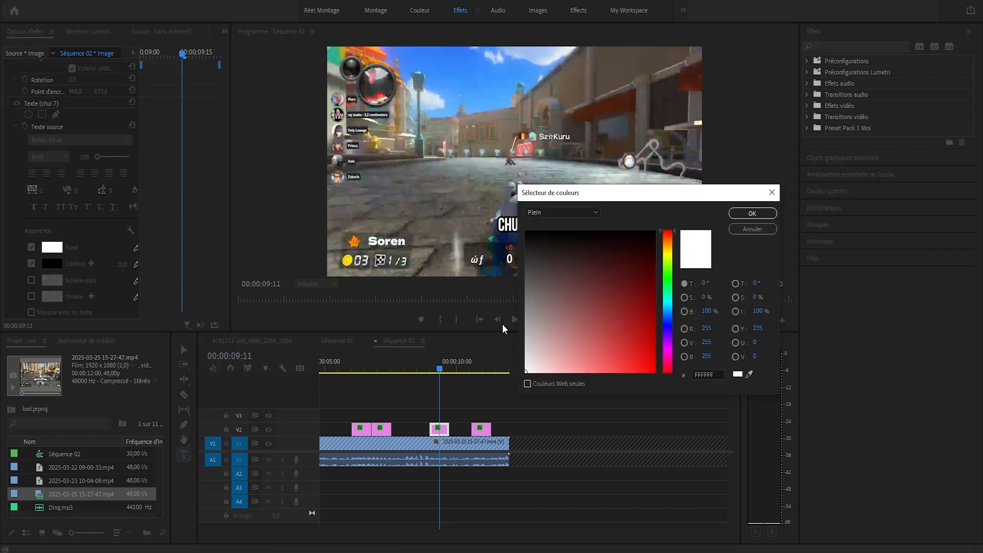
left_click_drag(543, 328, 713, 413)
mouse_move(630, 328)
left_mouse_down()
mouse_move(651, 333)
mouse_move(659, 361)
mouse_move(630, 379)
left_mouse_up()
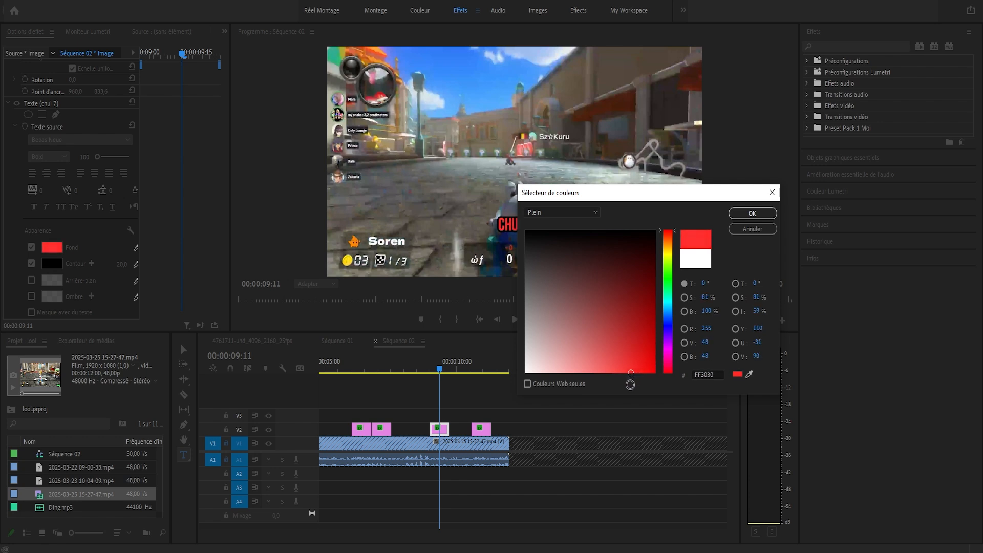
left_click_drag(625, 330, 680, 412)
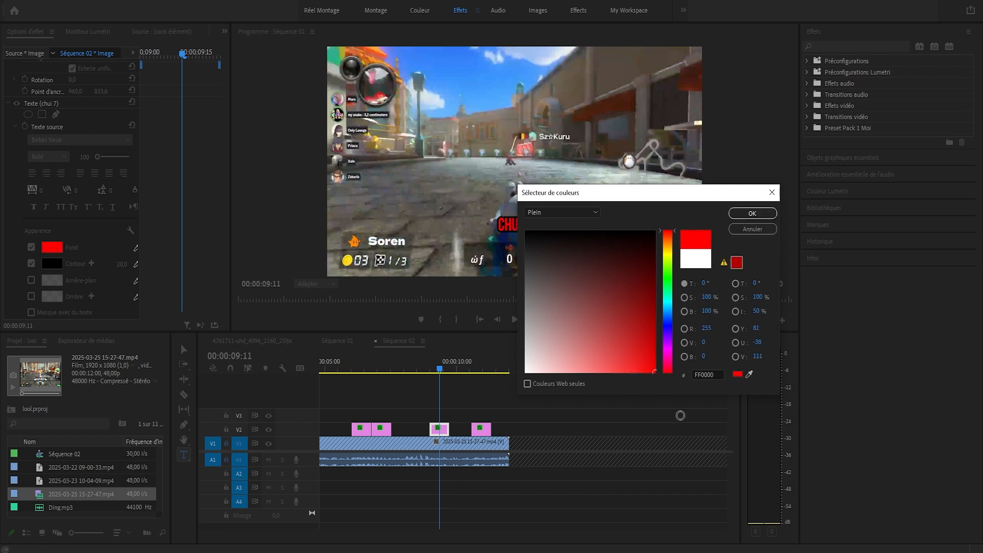
left_click_drag(609, 192, 719, 170)
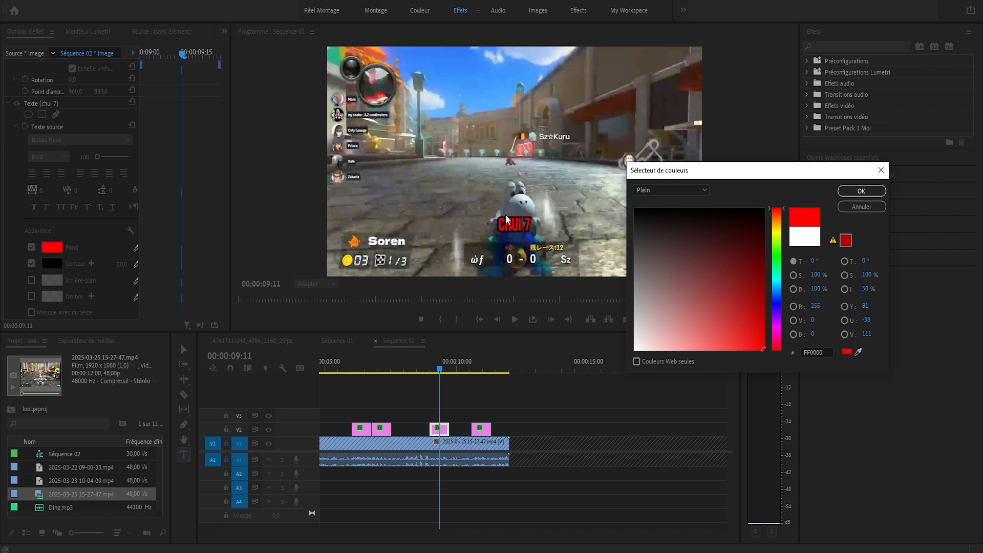
left_click_drag(741, 332, 743, 366)
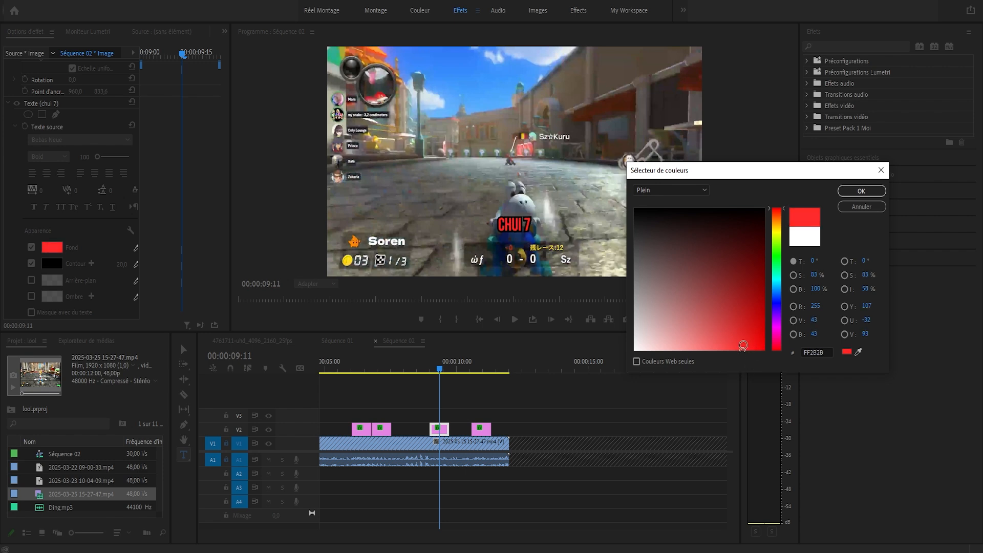
left_click(851, 191)
left_click(552, 426)
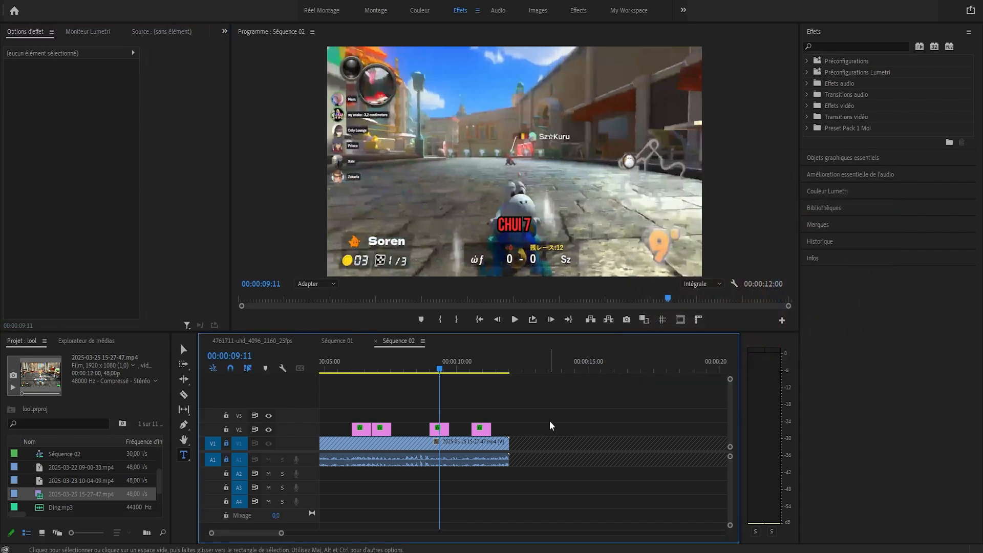
- Move the playhead to 00:00:10:23 and select the "CHUI 11" caption clip on V2
left_click(435, 369)
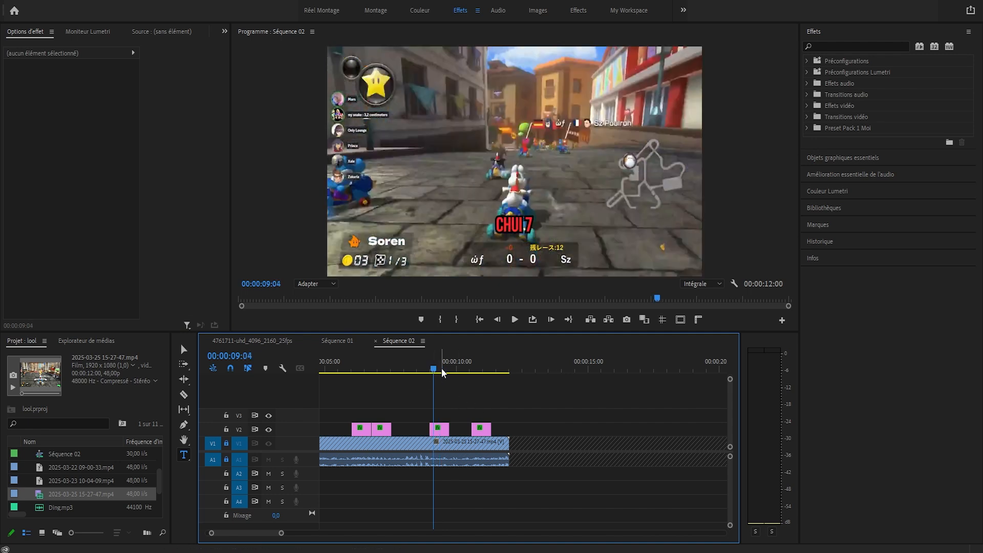
left_click_drag(461, 368, 477, 368)
left_click(482, 430)
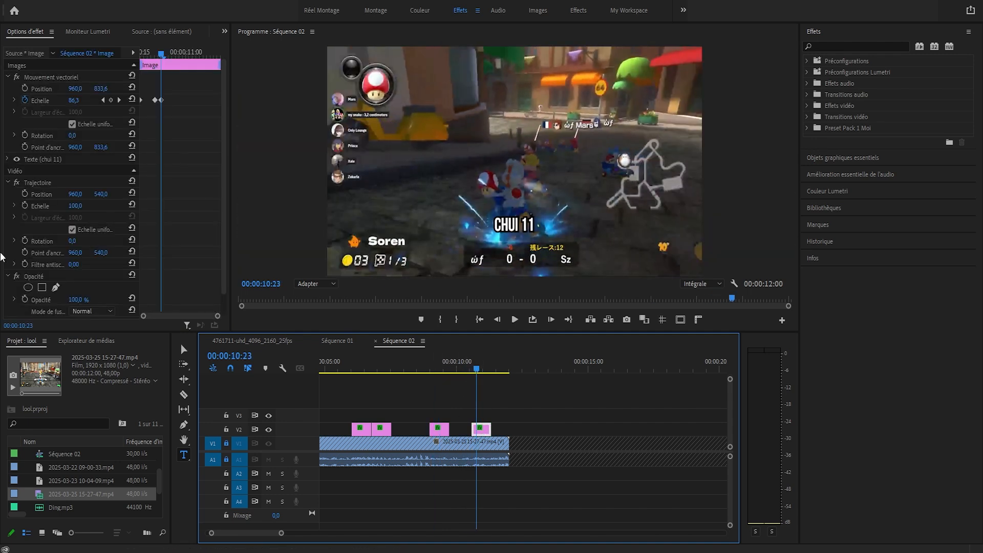
left_click(7, 159)
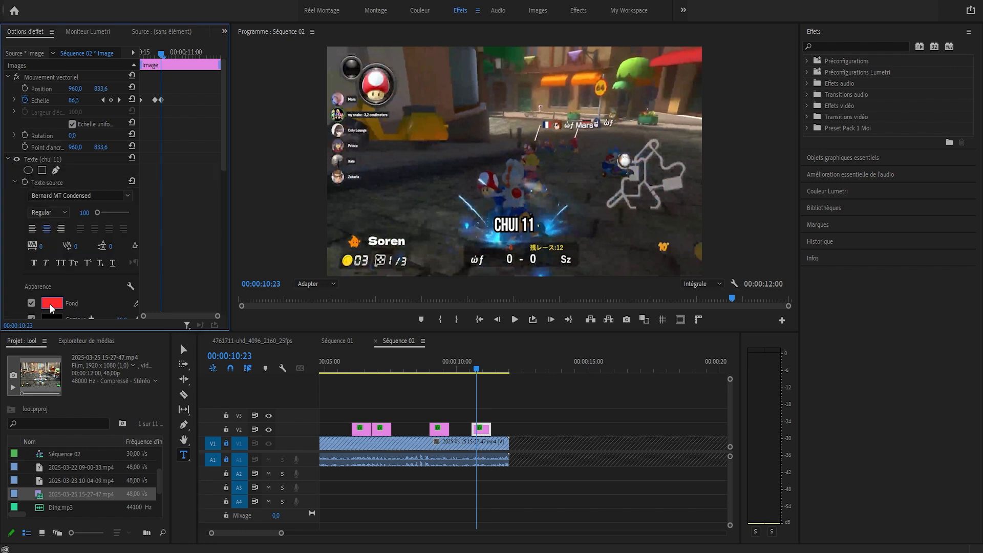
left_click(52, 304)
left_click_drag(780, 300, 780, 286)
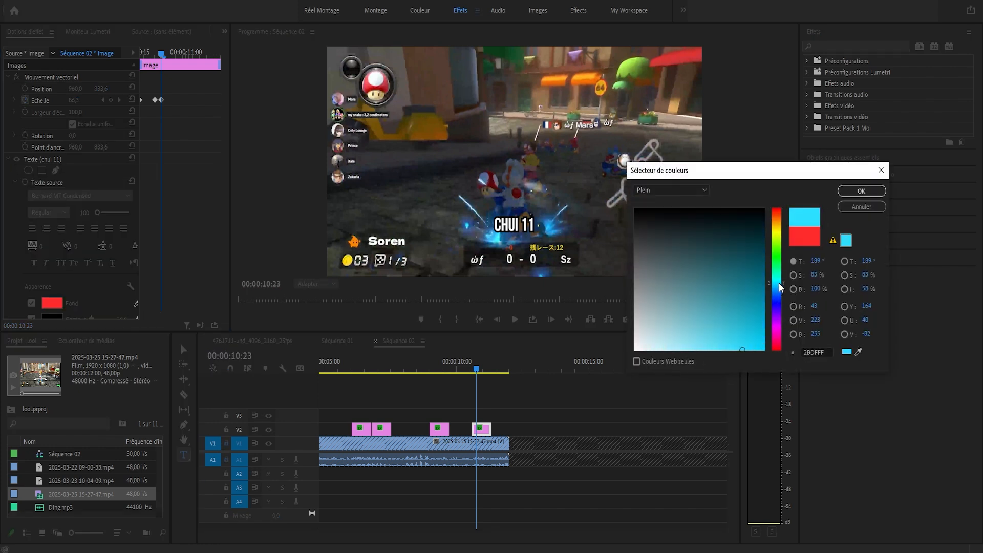
left_click(840, 207)
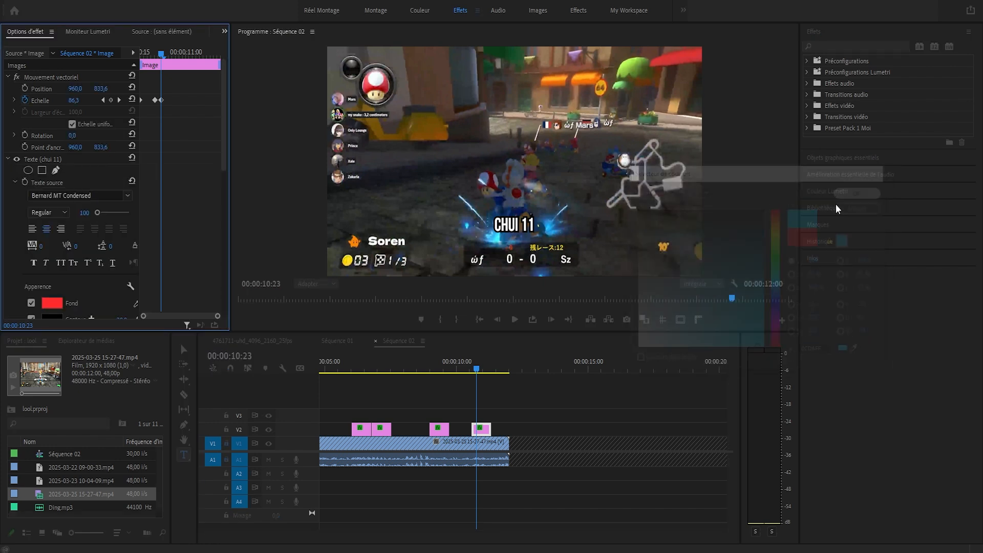
- Fill only the letters "CH" of the "CHUI 11" caption with red
left_click(510, 220)
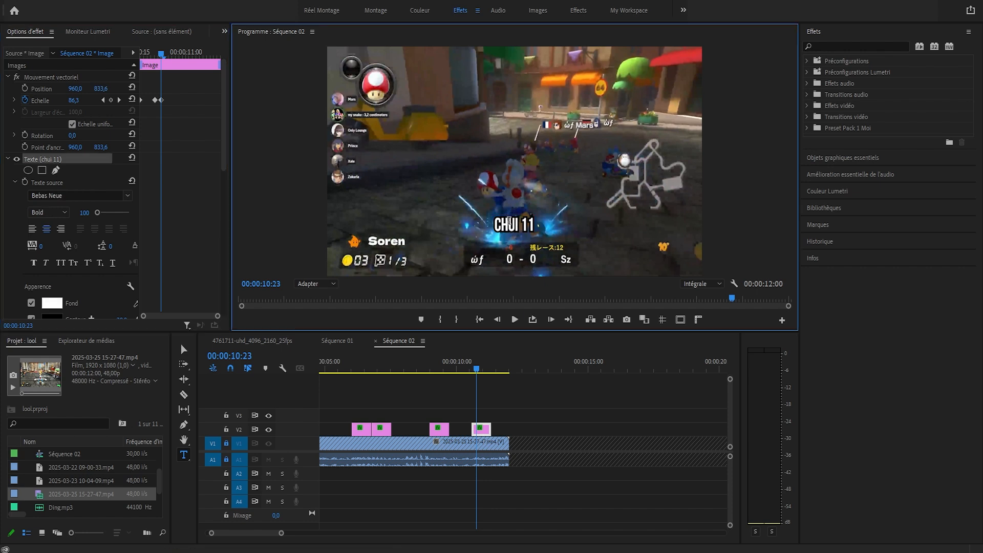
key("ctrl+a")
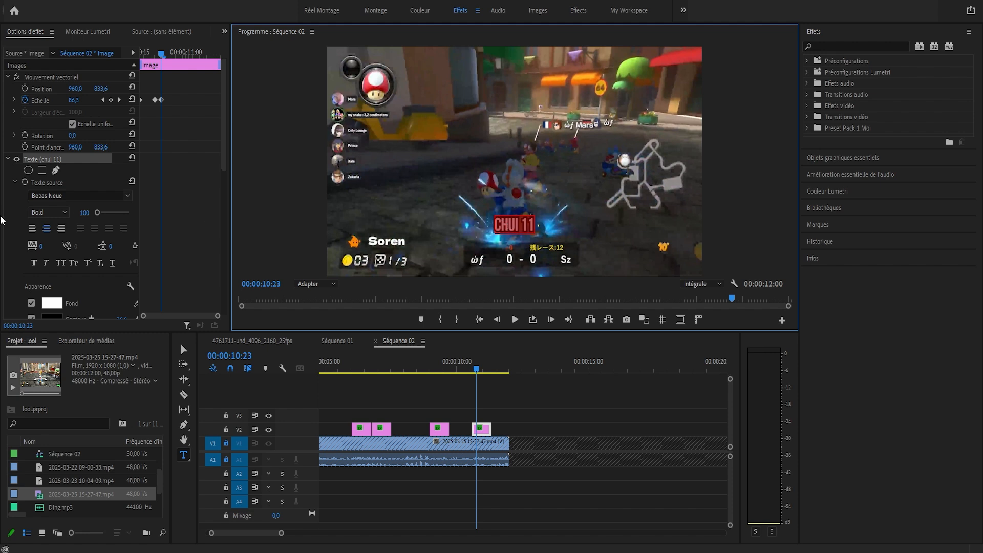
scroll(67, 216, "down", 3)
scroll(531, 230, "down", 1)
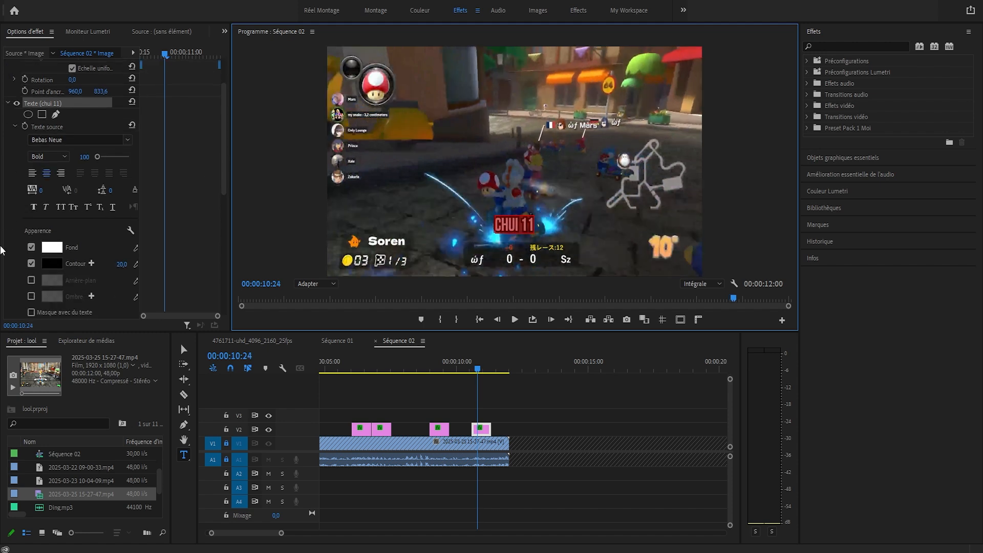
scroll(11, 236, "down", 3)
left_click(522, 248)
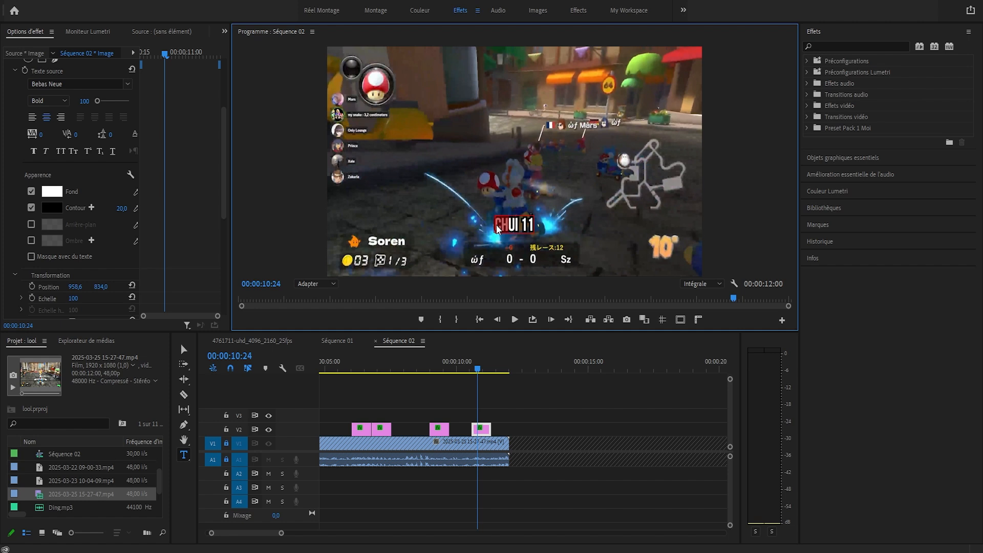
left_click_drag(496, 225, 507, 226)
left_click(51, 191)
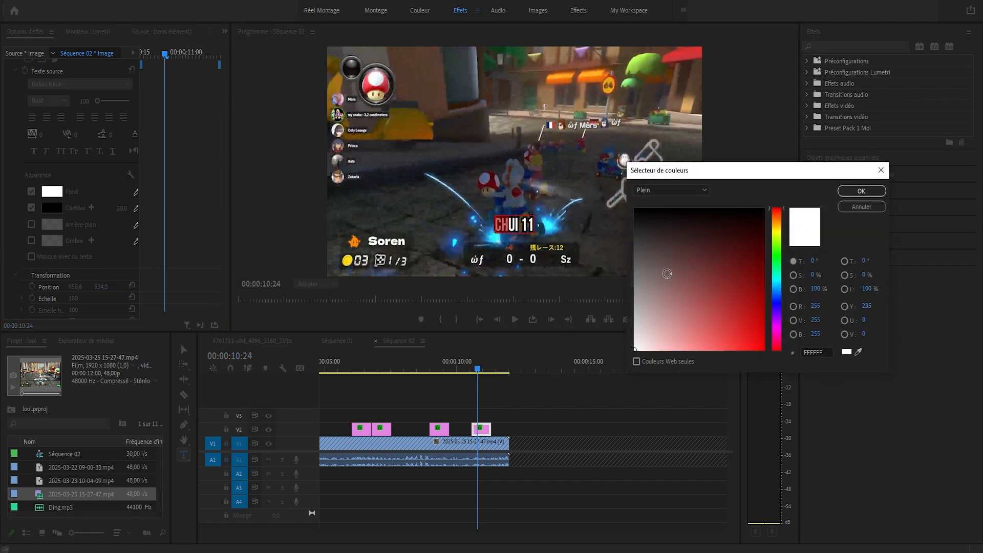
key("Return")
left_click(590, 454)
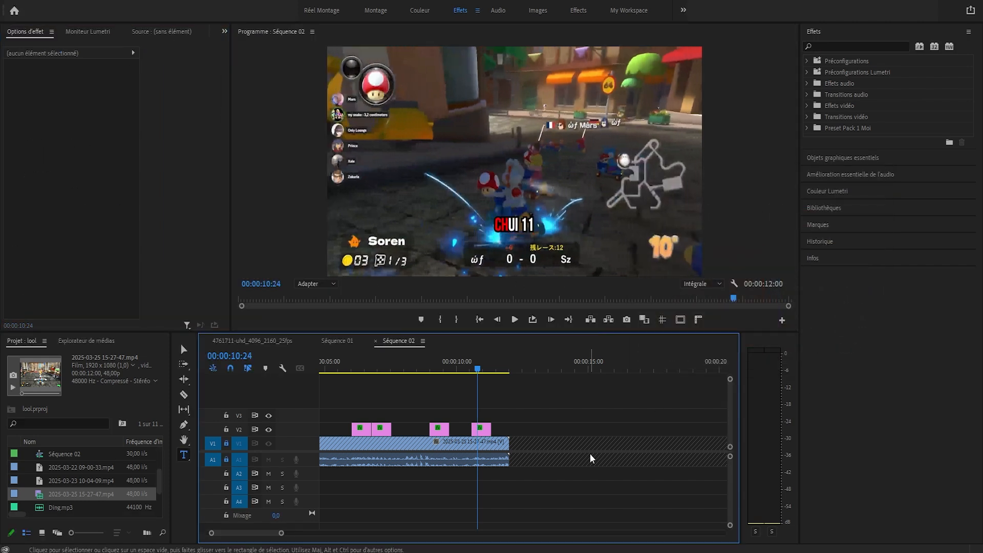
- Select all the text of the "CHUI 11" caption and set its fill colour to blue, 30A5FF
left_click(503, 223)
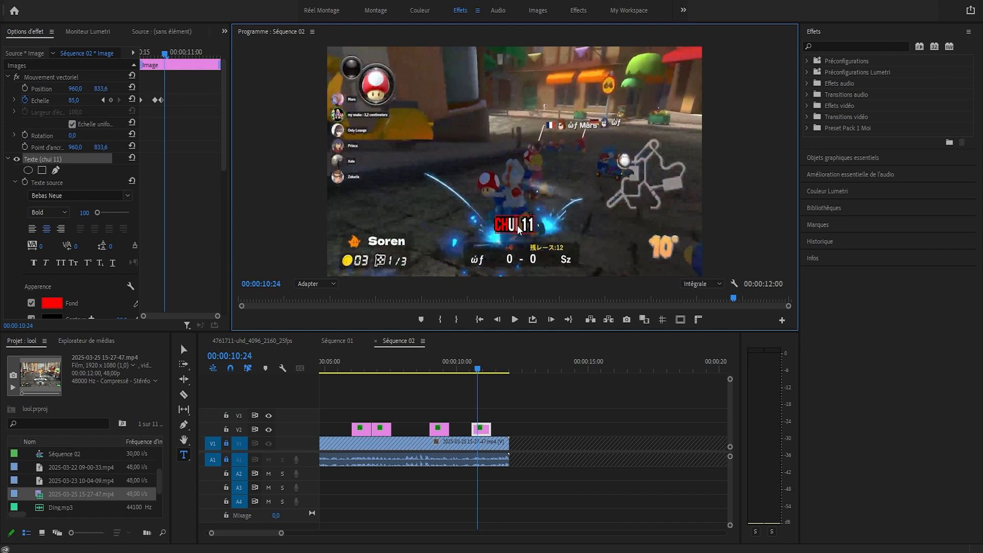
left_click(518, 224)
key("ctrl+a")
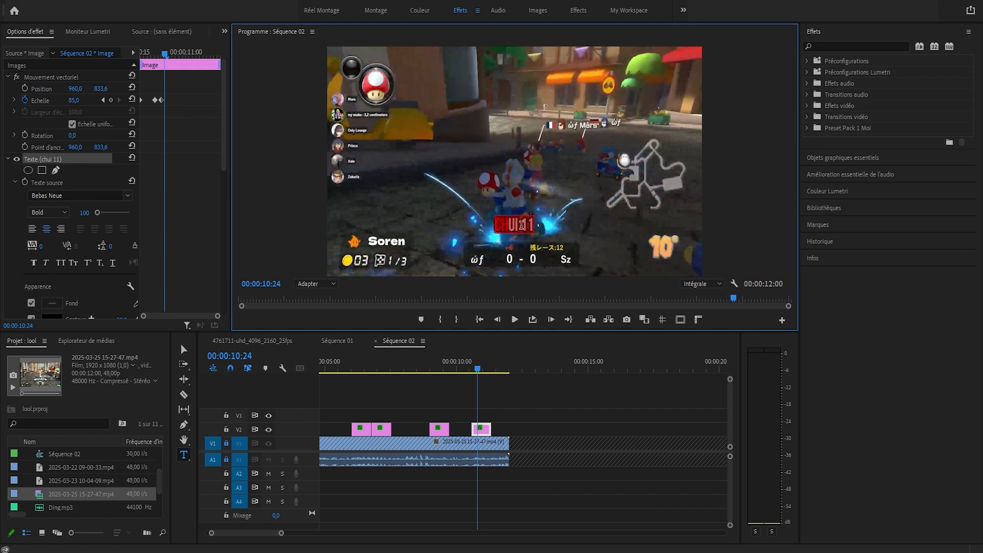
scroll(8, 253, "down", 3)
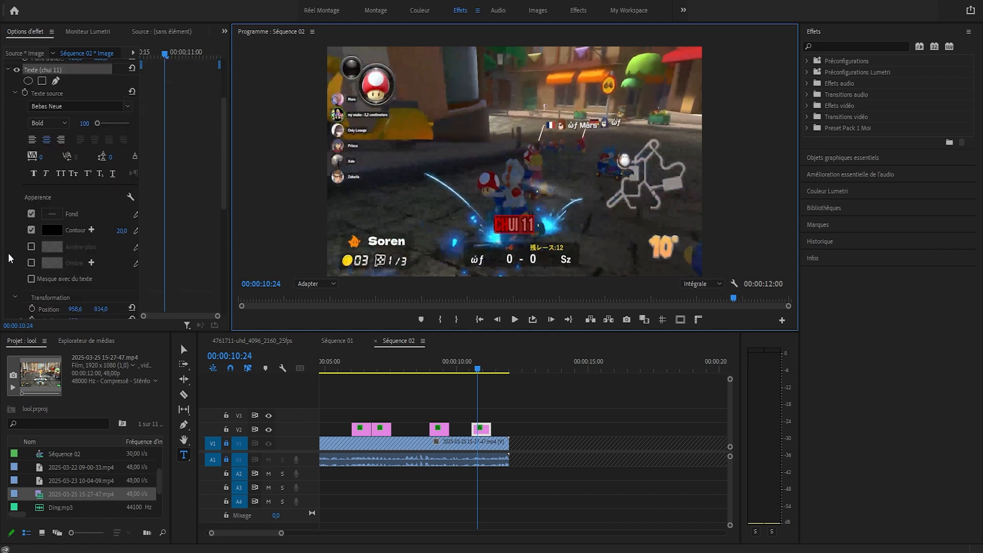
left_click(53, 214)
left_click(777, 291)
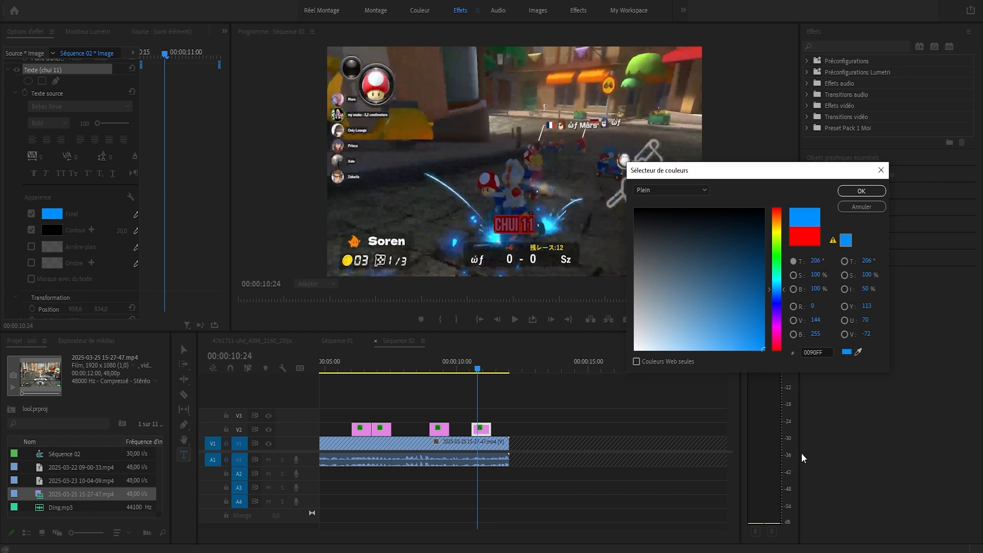
left_click_drag(753, 329, 741, 369)
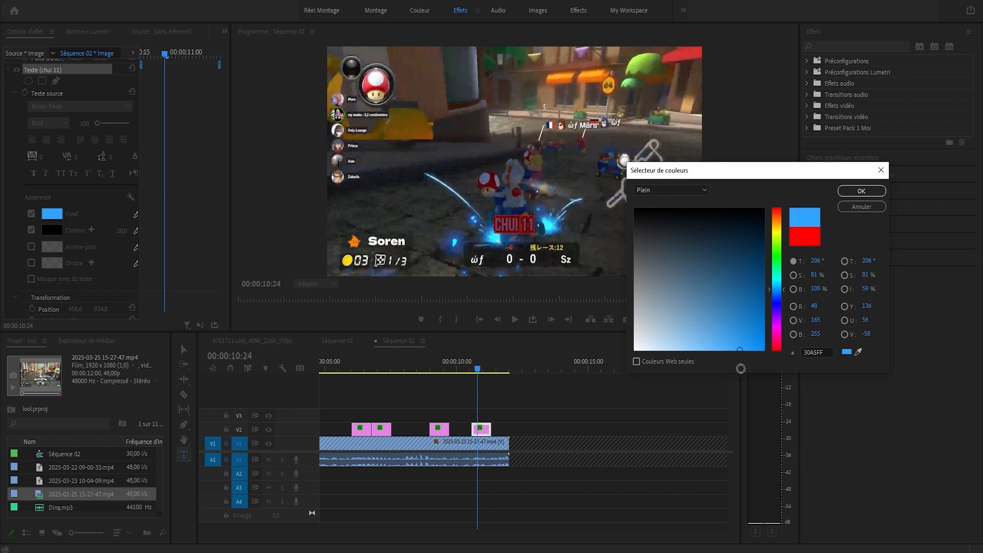
left_click(862, 190)
left_click(562, 422)
- Play the sequence from 00:00:09:15 and check the recoloured "CHUI 7" and "CHUI 11" captions
left_click(444, 365)
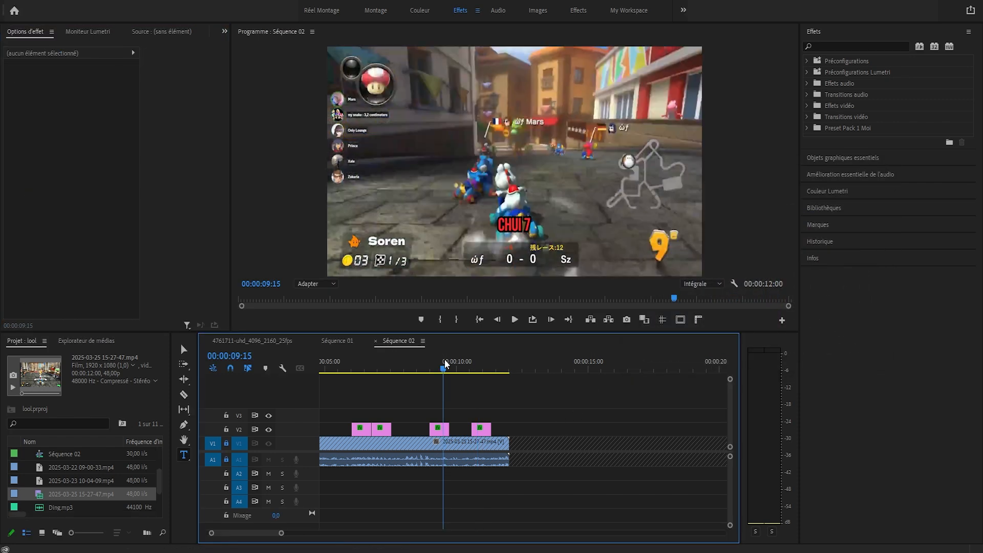
key("space")
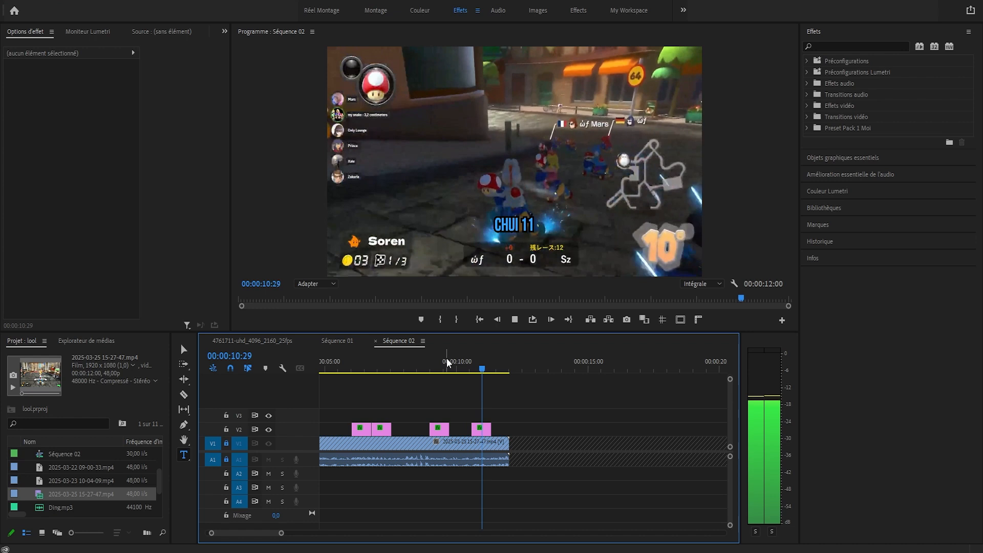
left_click(480, 362)
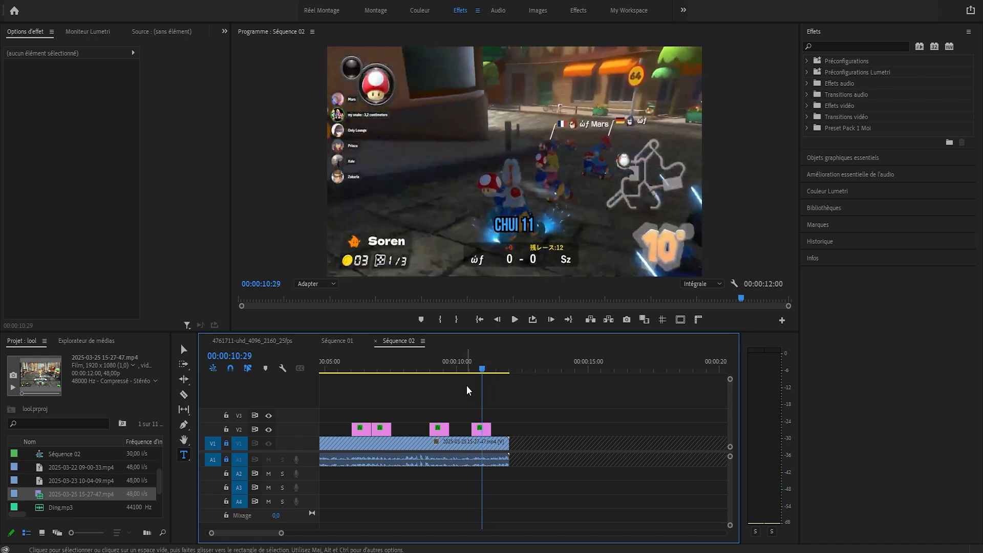
left_click(429, 362)
left_click_drag(429, 360, 434, 361)
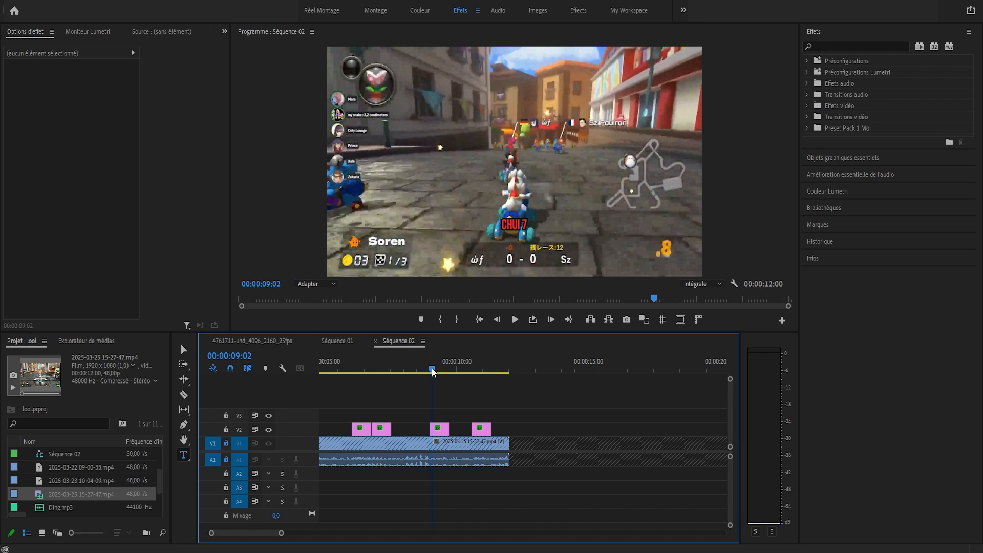
- Add a scale keyframe of 90 to the "OUH LA OUH LA LA" caption and place it at the end of the clip
scroll(432, 368, "up", 2)
left_click(395, 361)
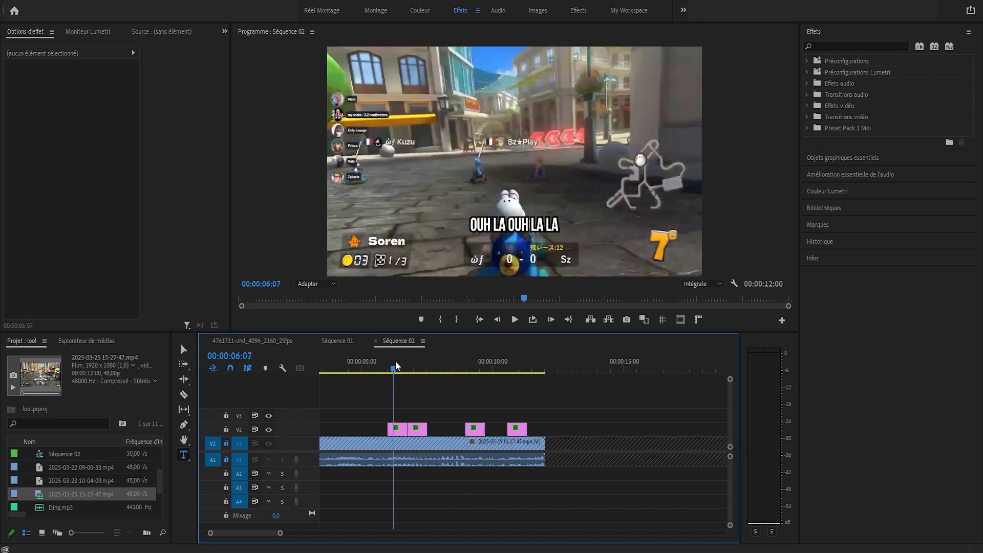
left_click(398, 364)
left_click(397, 429)
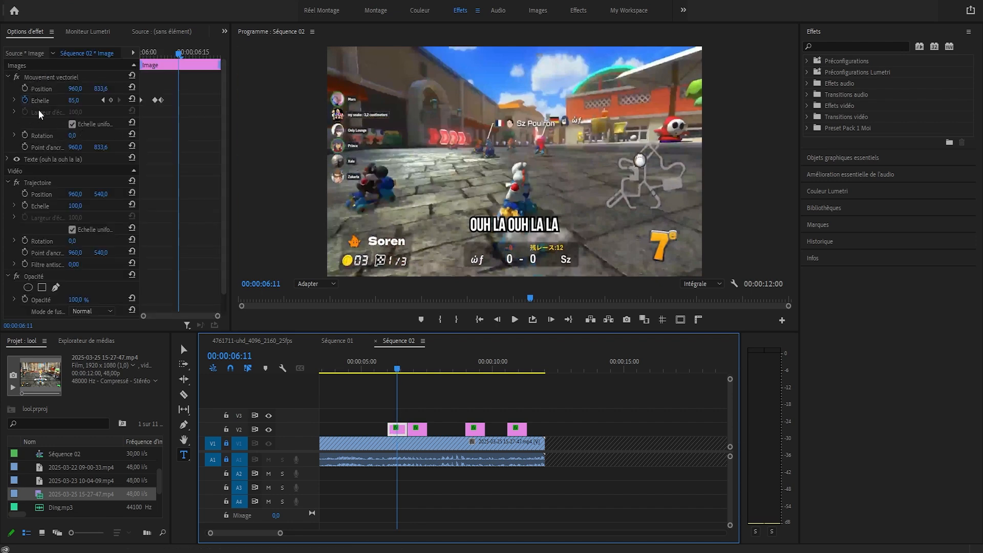
left_click(188, 51)
left_click(81, 100)
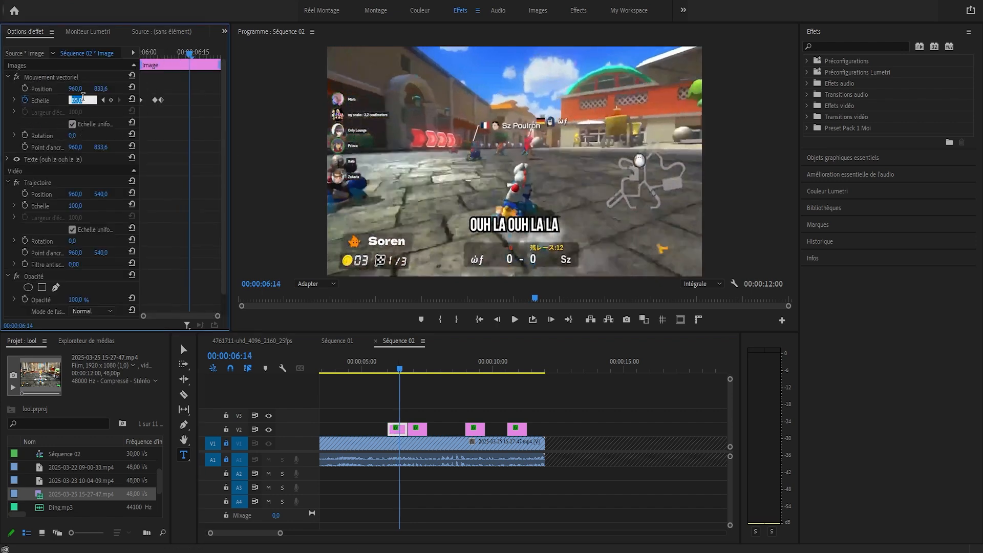
type("90")
key("Return")
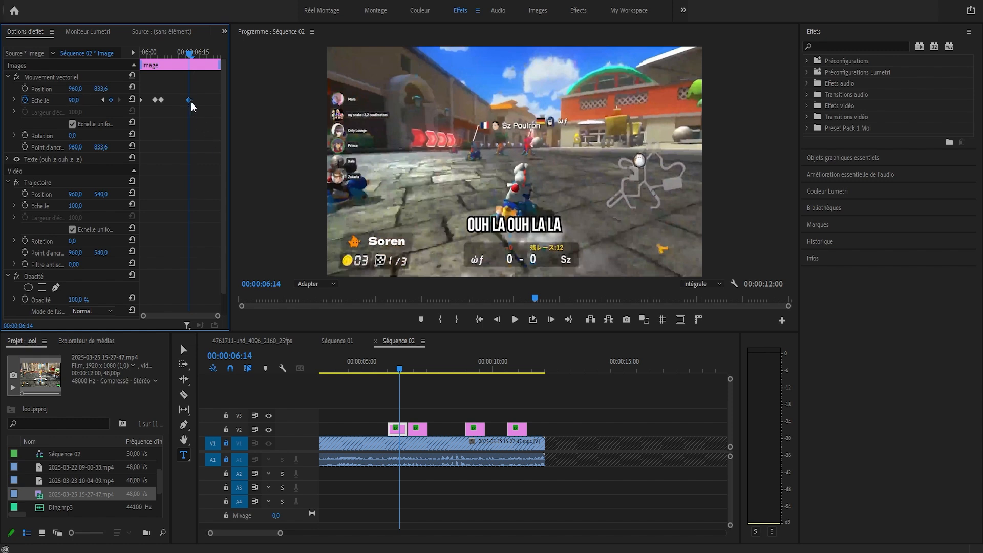
left_click_drag(192, 102, 231, 103)
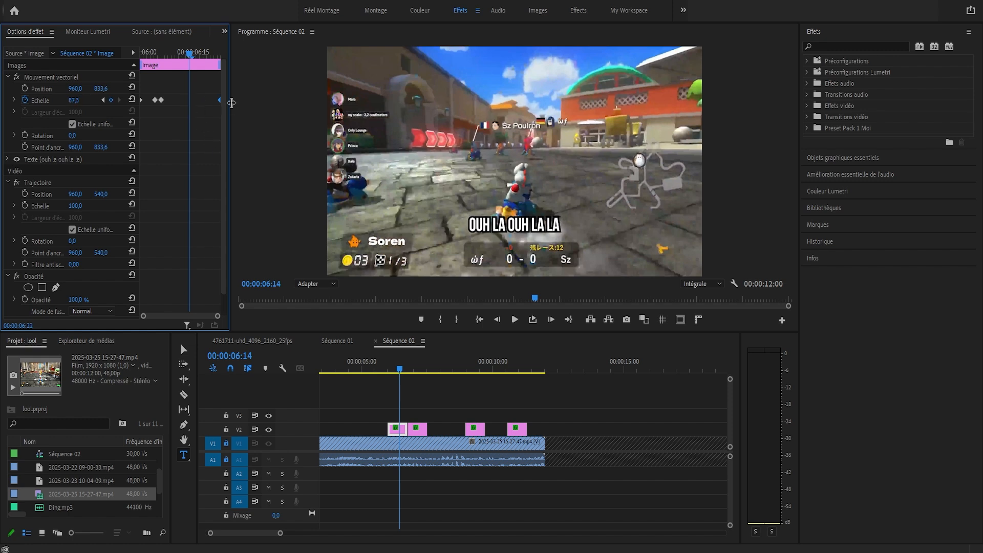
- Play the "OUH LA OUH LA LA" caption from its start twice and review its scale animation
left_click(388, 361)
key("space")
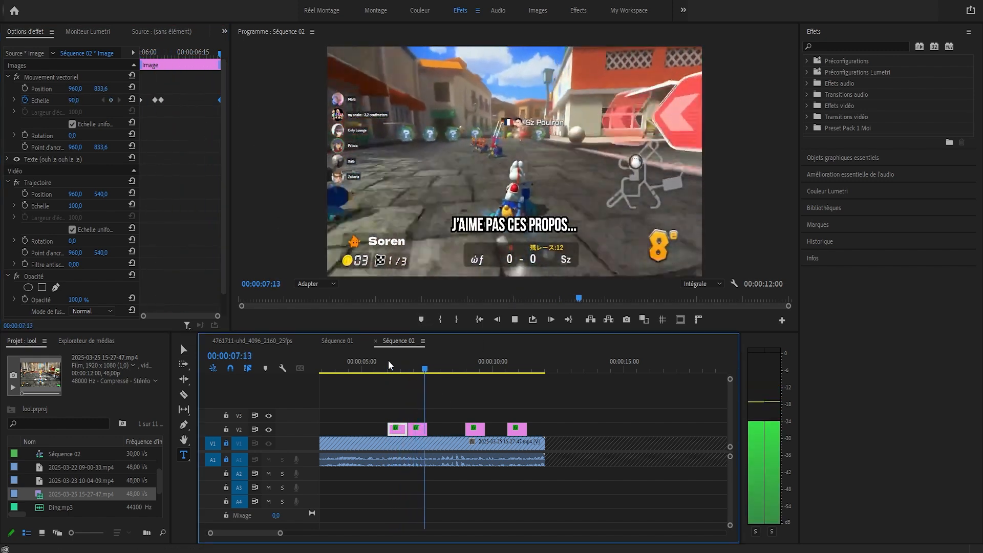
left_click(389, 363)
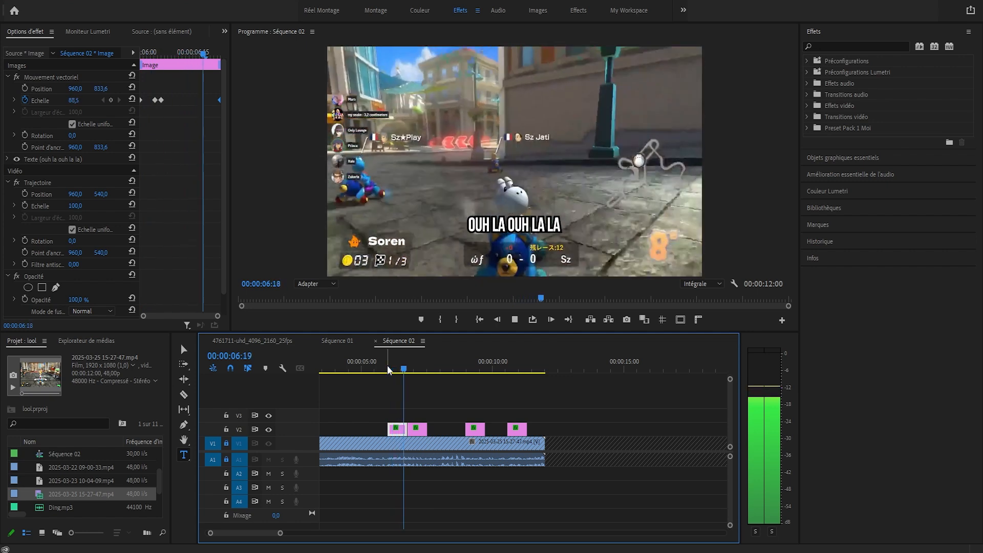
key("space")
left_click_drag(386, 368, 397, 367)
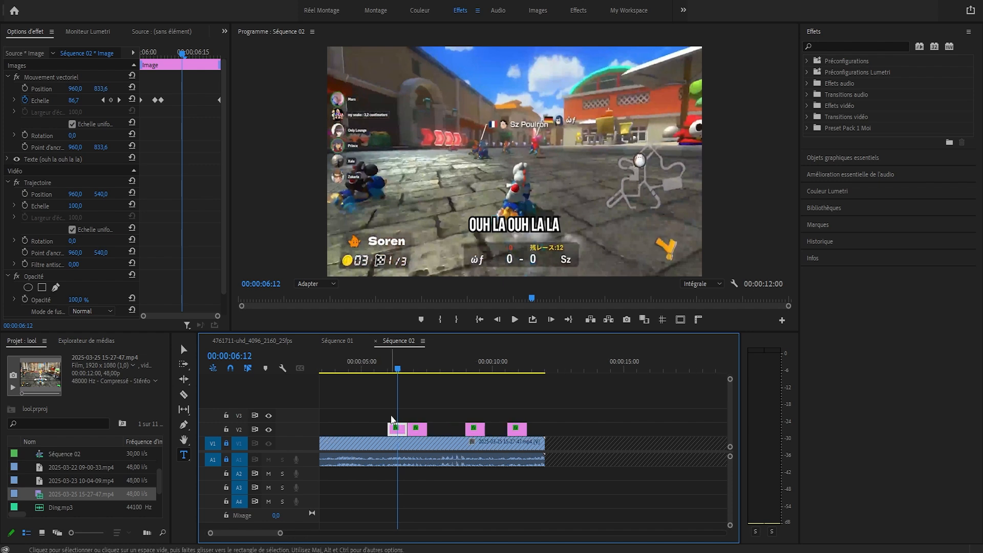
left_click_drag(280, 533, 305, 533)
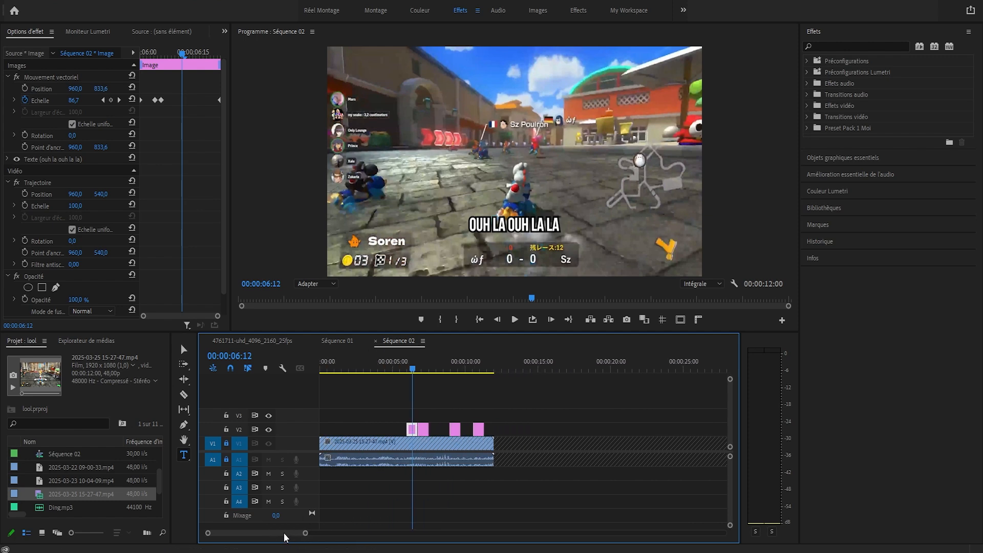